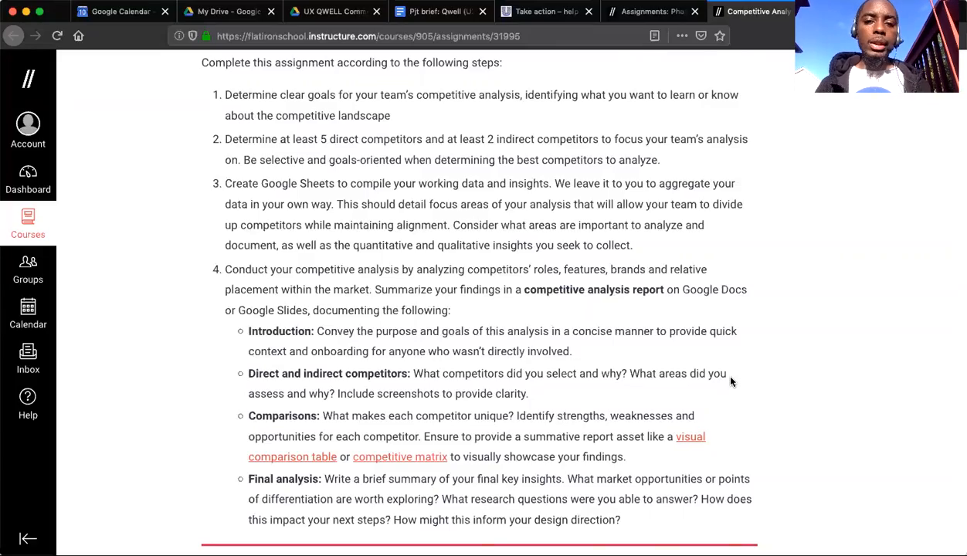
Review the assignment's competitor selection requirement and the report's direct and indirect competitors item, highlighting each passage.
scroll(731, 381, up, 3)
scroll(730, 381, down, 5)
scroll(731, 380, up, 2)
scroll(730, 380, up, 2)
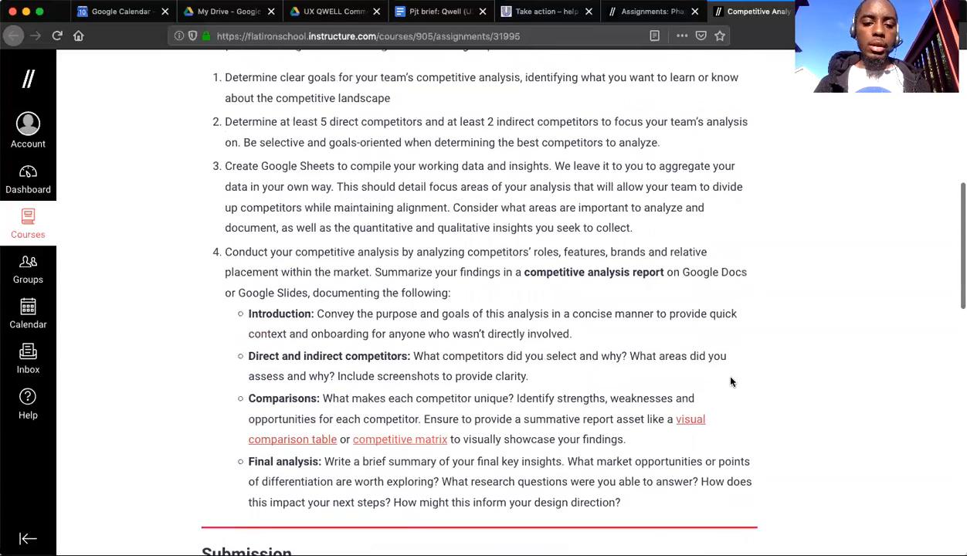
triple_click(324, 123)
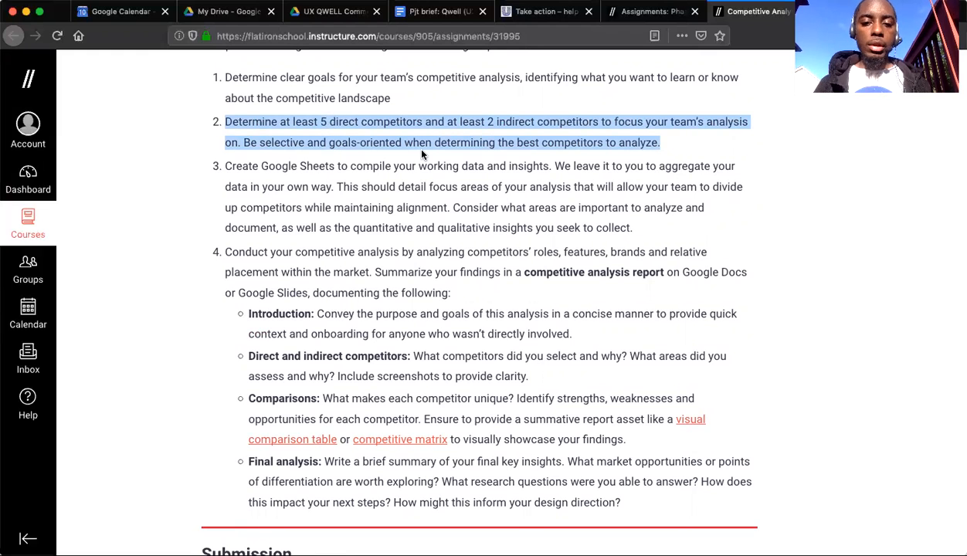
click(438, 208)
scroll(438, 209, down, 1)
scroll(439, 208, down, 1)
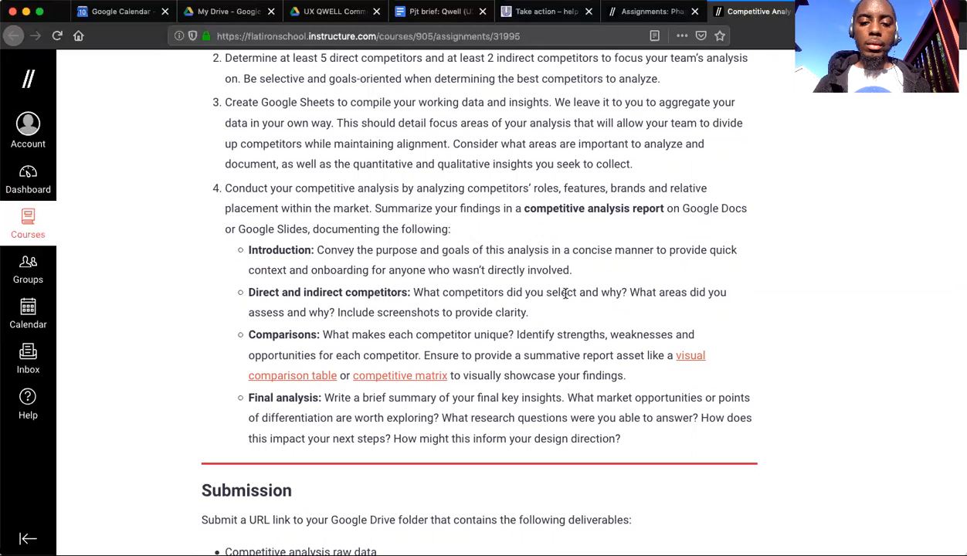
double_click(462, 308)
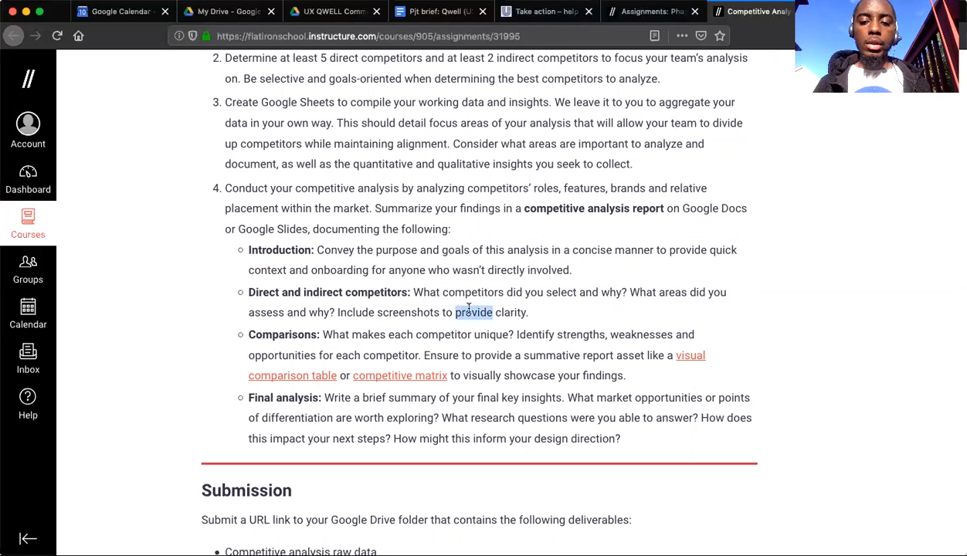
triple_click(640, 287)
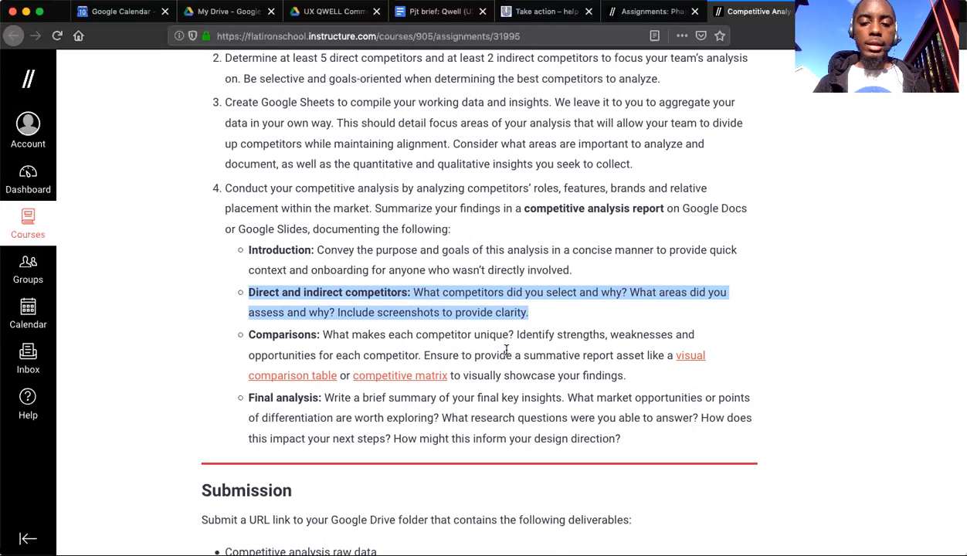
scroll(557, 355, down, 1)
click(564, 302)
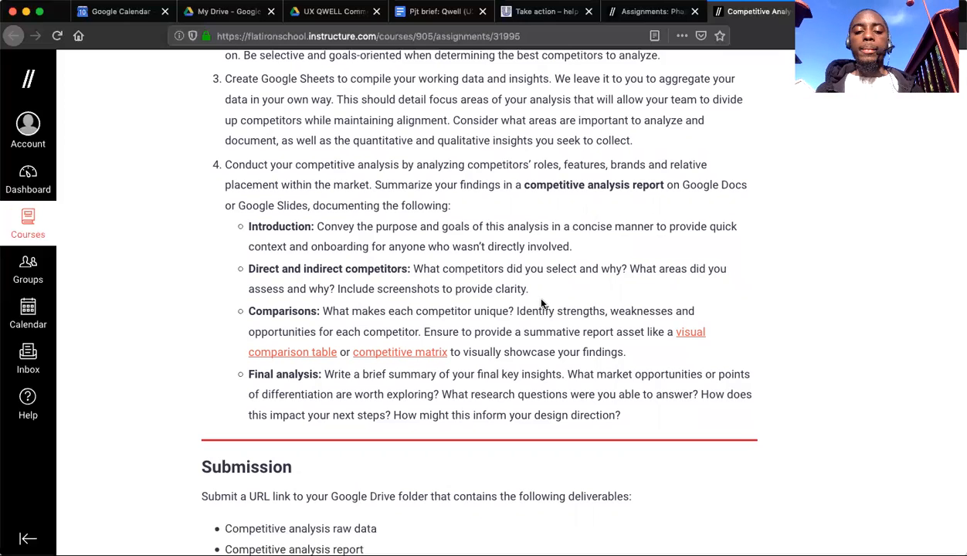
Open the assignment's linked visual comparison table article and examine its Keurig product-comparison example.
click(688, 333)
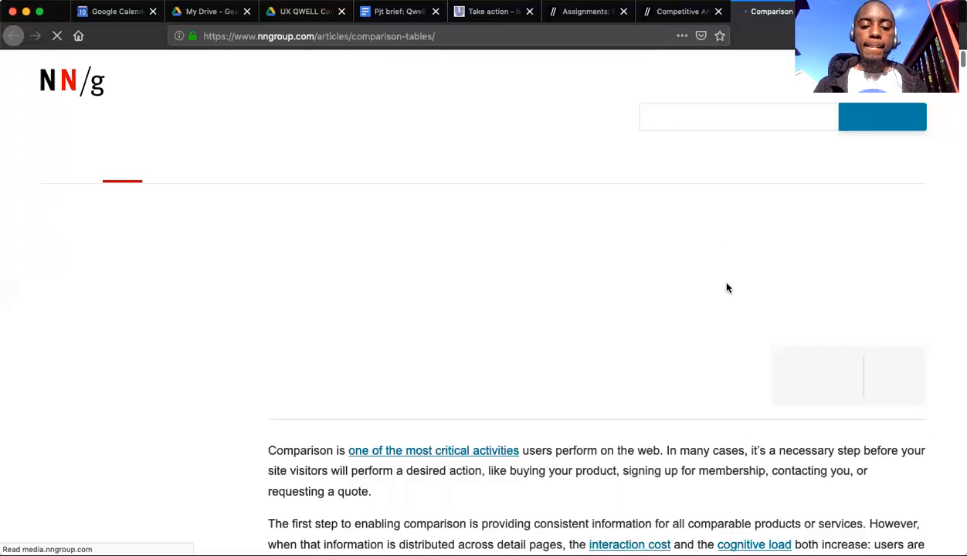
scroll(726, 287, down, 2)
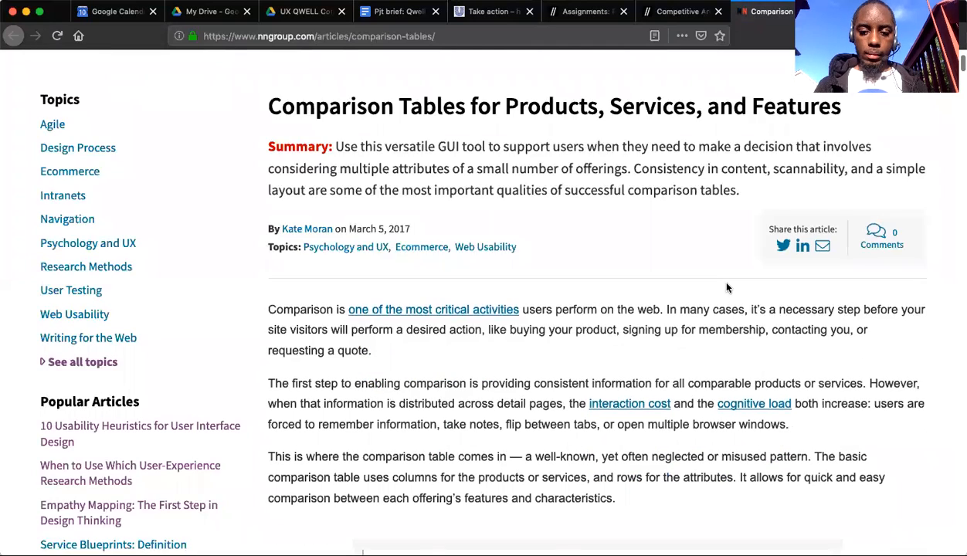
scroll(726, 287, down, 3)
scroll(726, 287, down, 3)
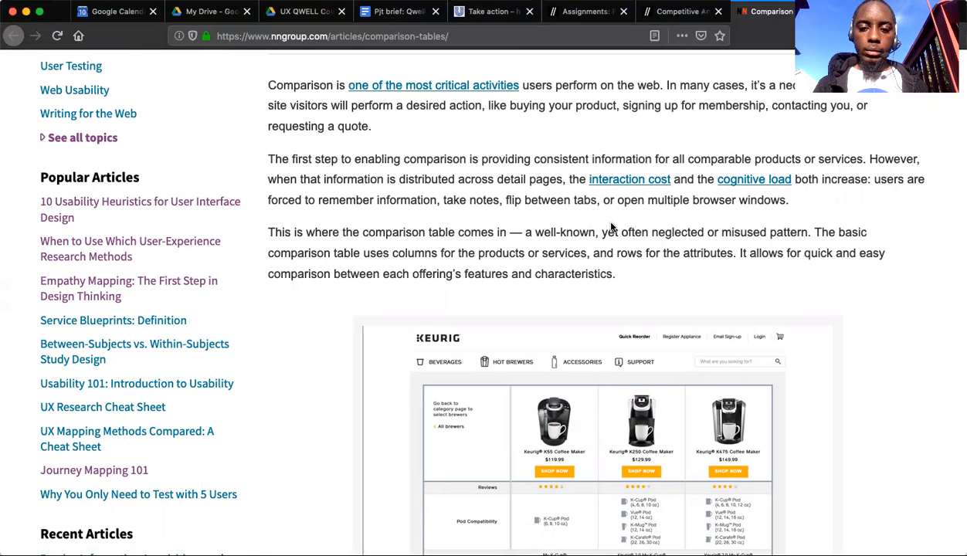
scroll(611, 226, down, 2)
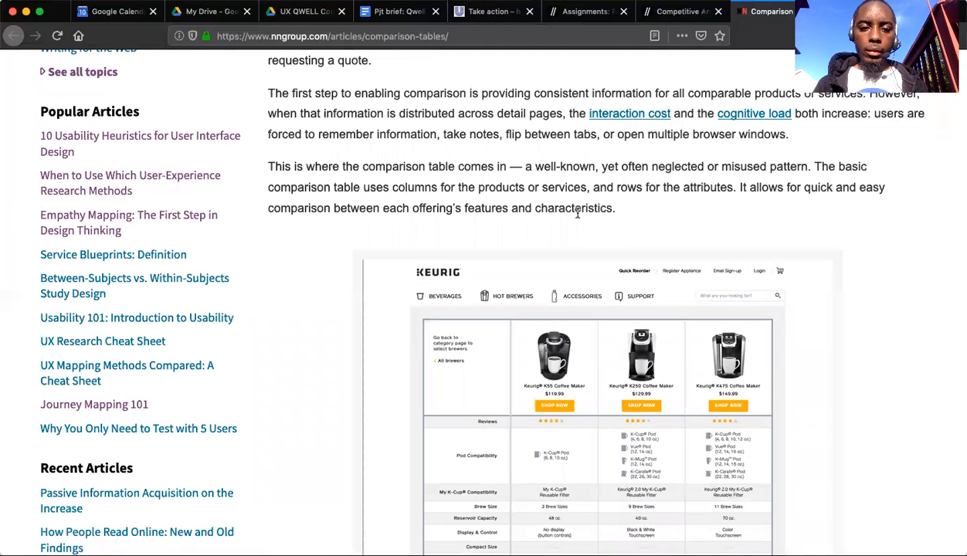
scroll(622, 198, down, 1)
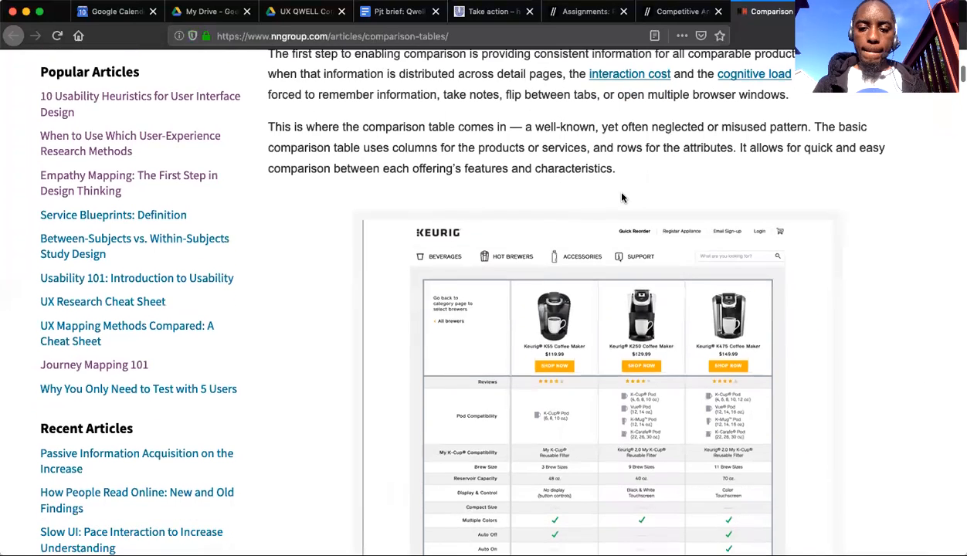
scroll(626, 331, down, 5)
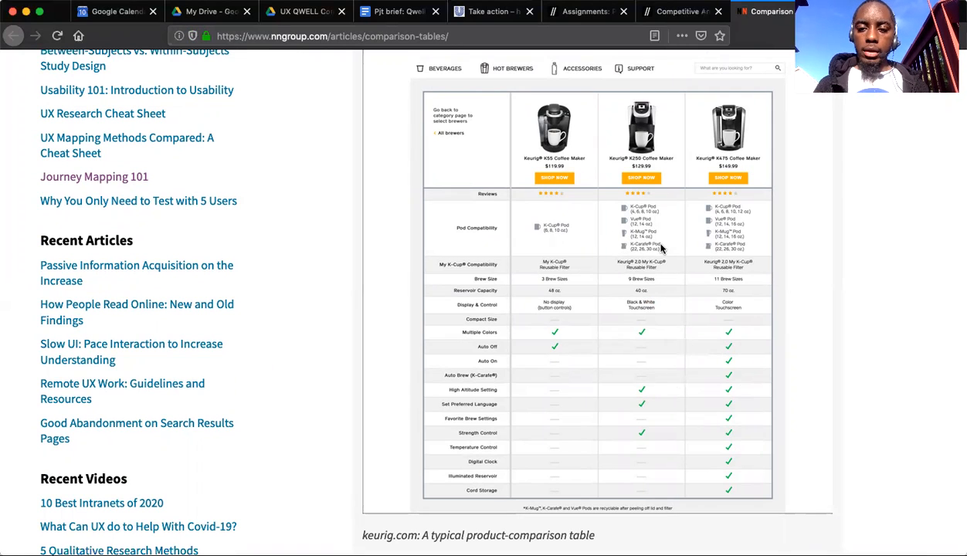
scroll(661, 247, down, 2)
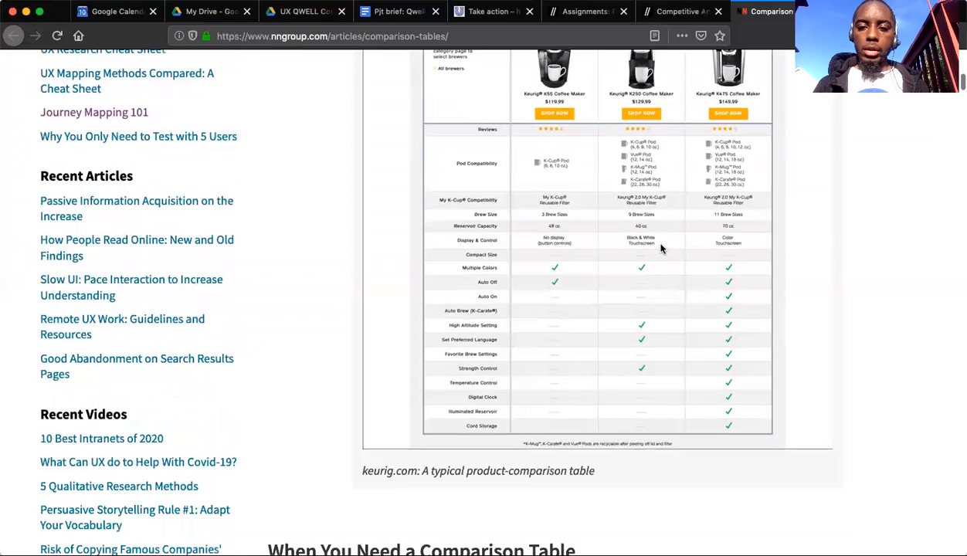
scroll(660, 248, up, 2)
scroll(662, 231, down, 1)
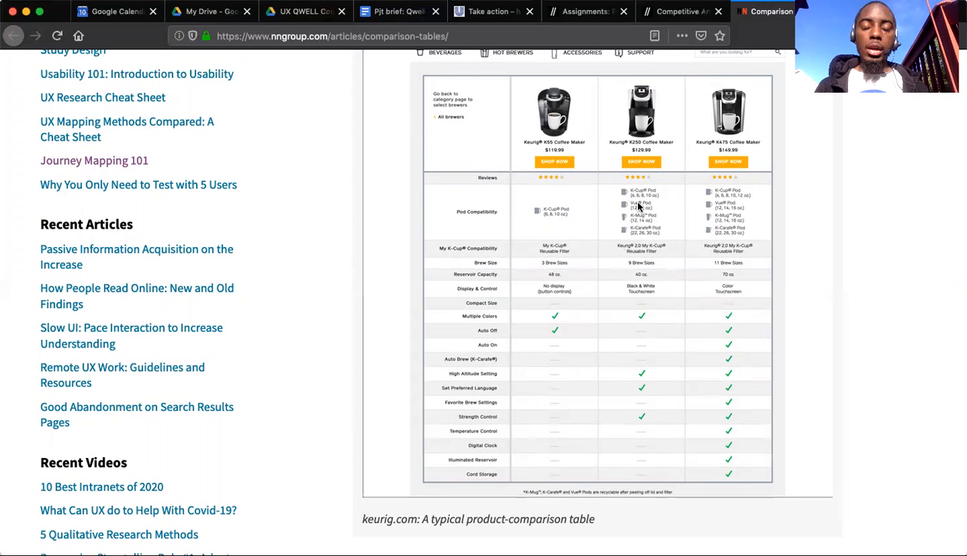
scroll(639, 207, down, 1)
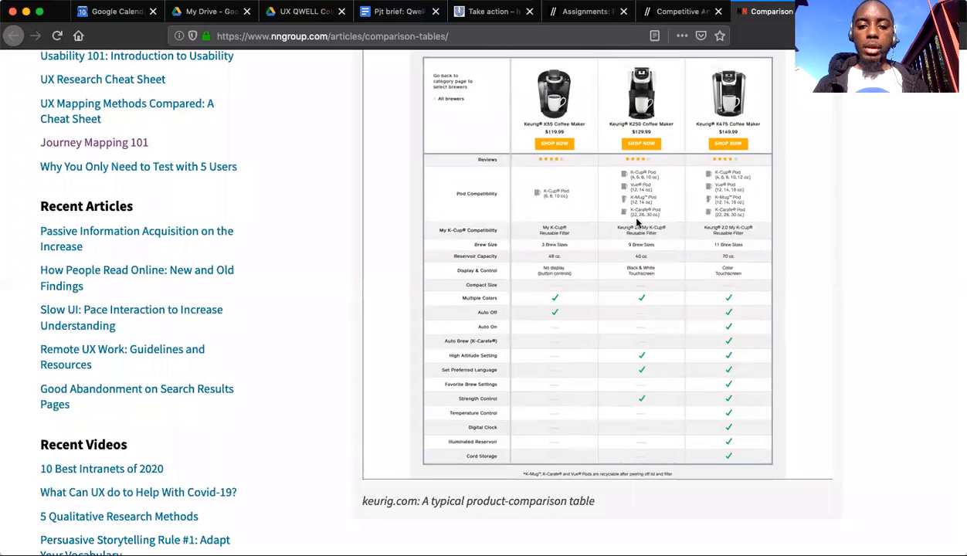
scroll(633, 258, up, 2)
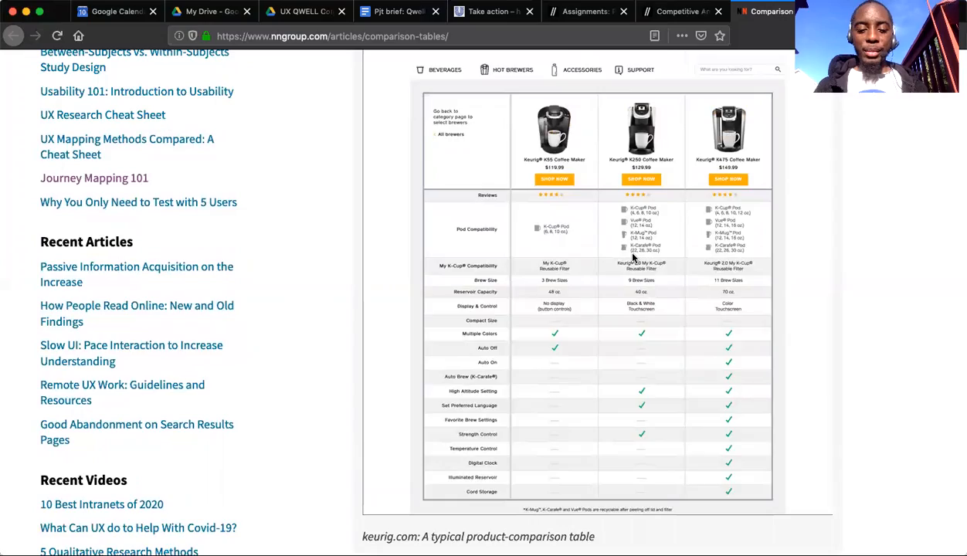
Read the article's section on when a comparison table is needed, including its explanation of decision making.
scroll(633, 258, down, 5)
scroll(633, 258, down, 1)
scroll(634, 258, up, 2)
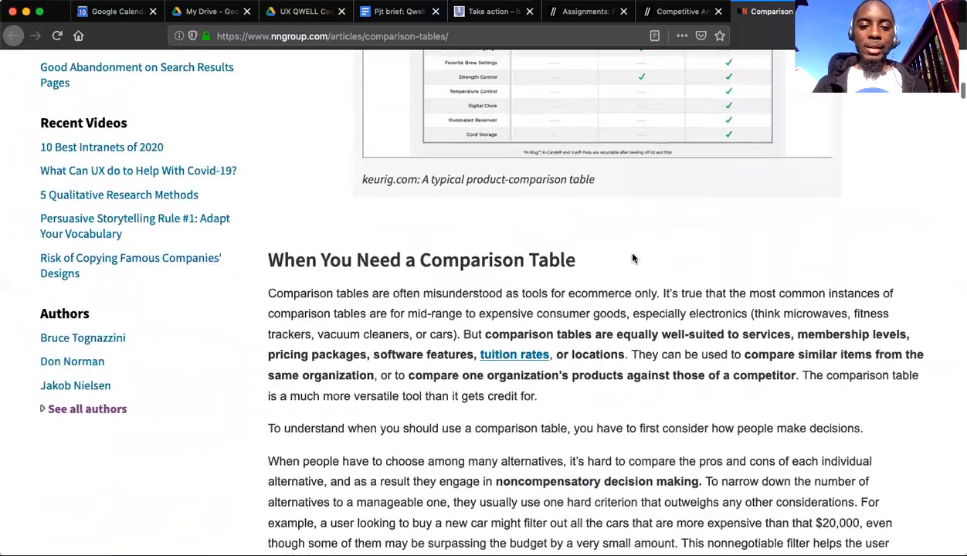
scroll(633, 258, down, 2)
scroll(631, 255, down, 2)
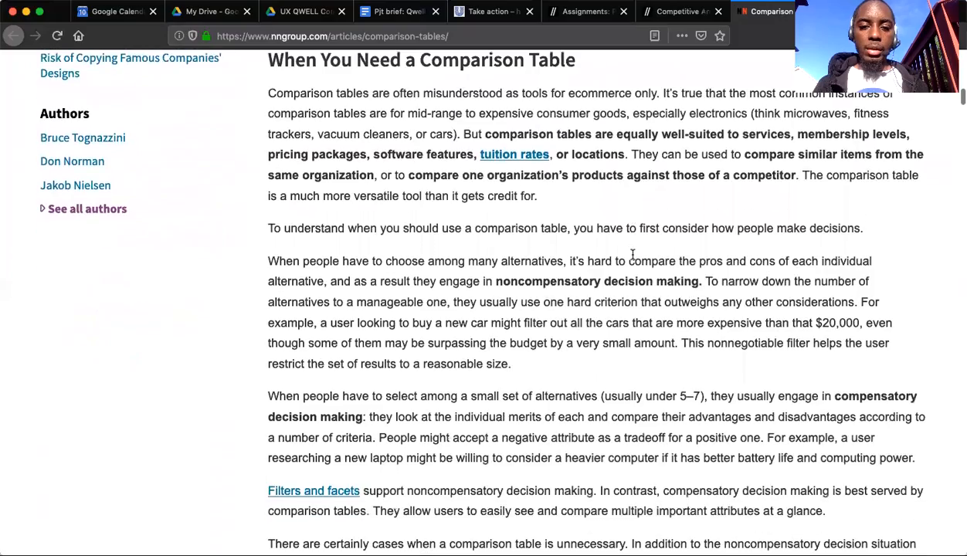
scroll(640, 229, down, 3)
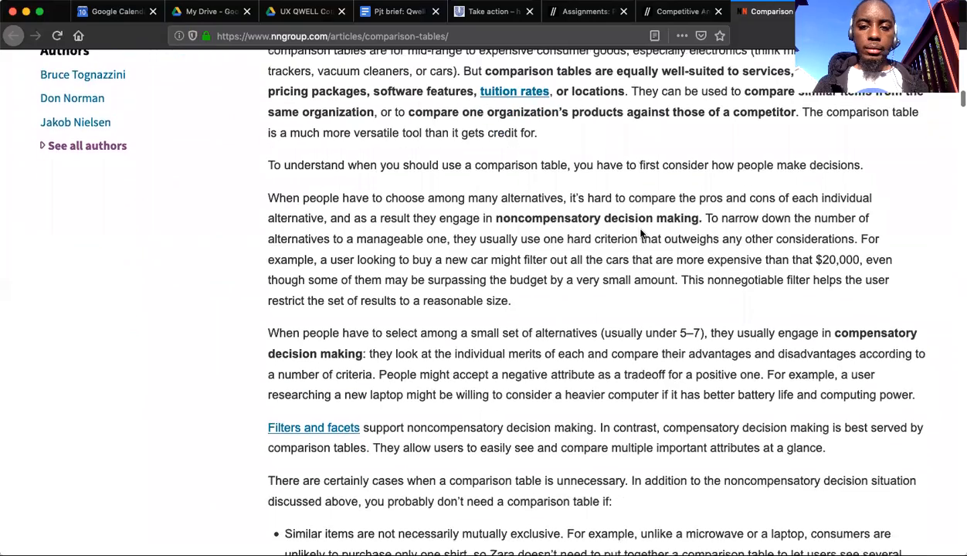
scroll(641, 230, up, 2)
scroll(640, 230, up, 2)
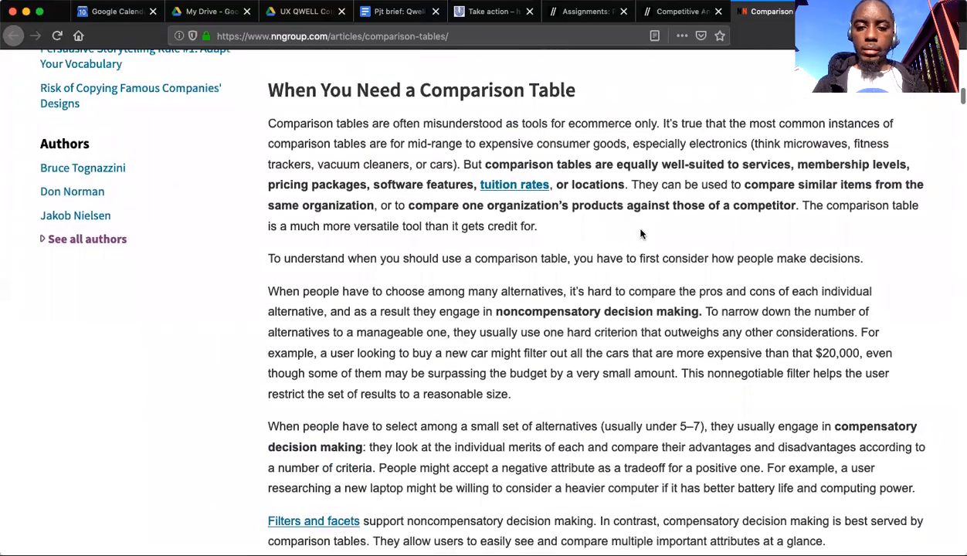
scroll(640, 231, down, 3)
scroll(641, 232, down, 4)
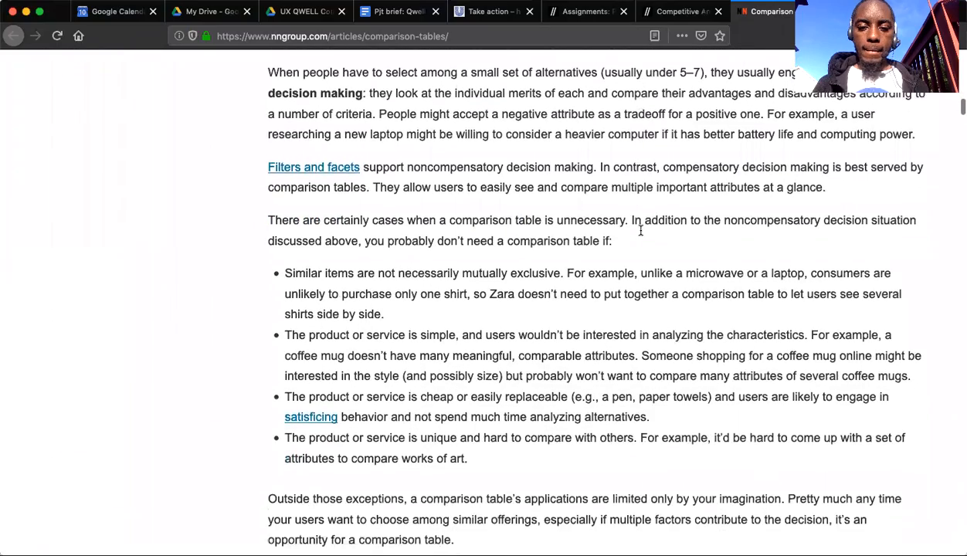
Examine the list of cases where a comparison table is unnecessary and the introduction to the types of comparison tables.
scroll(640, 231, down, 3)
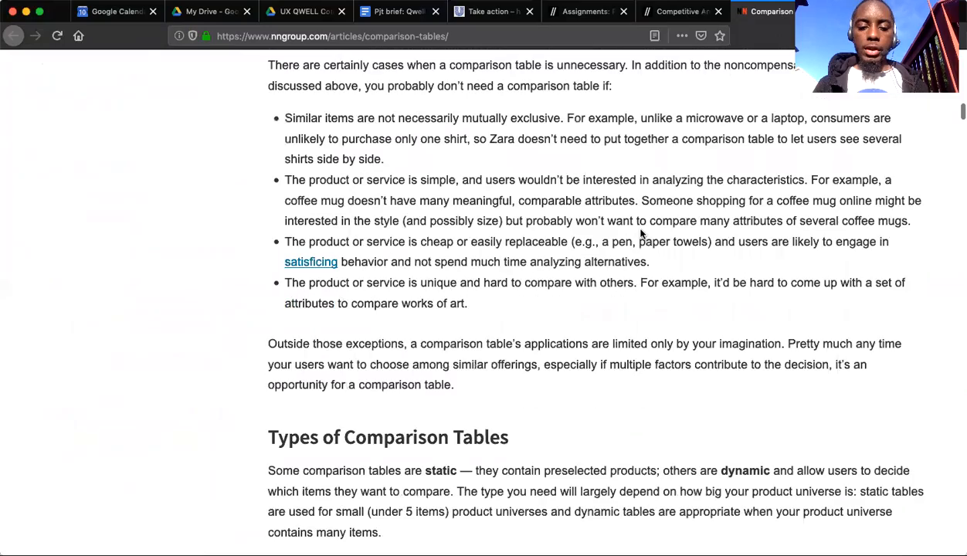
scroll(640, 231, down, 1)
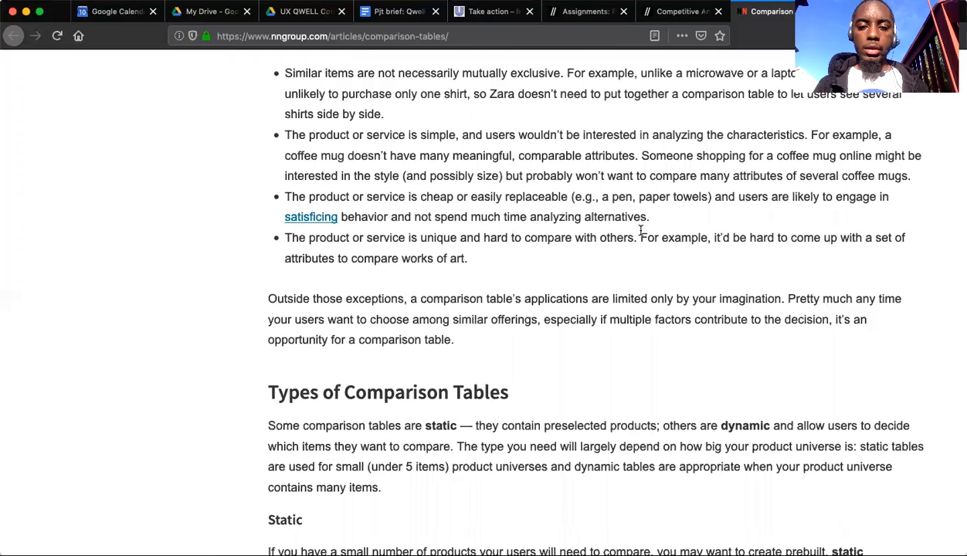
scroll(640, 232, down, 2)
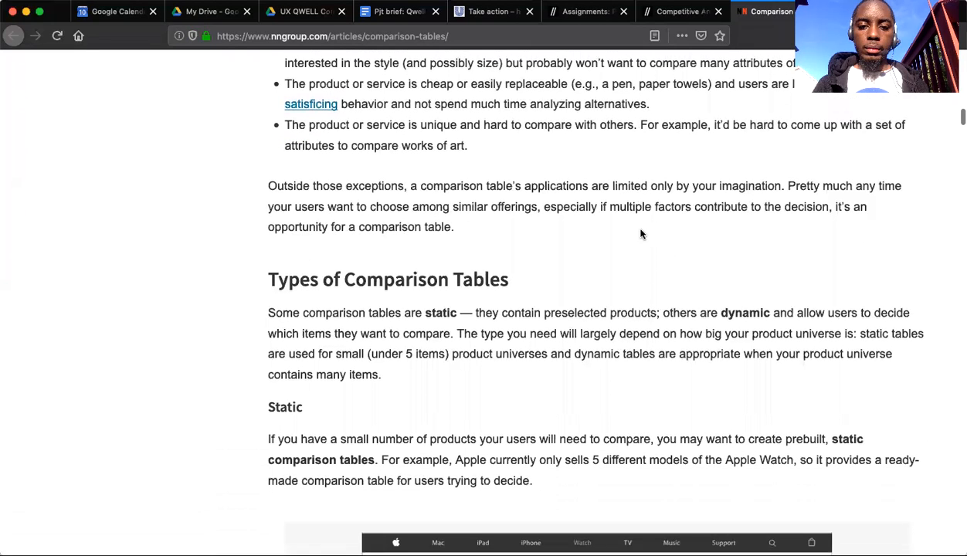
scroll(640, 234, up, 2)
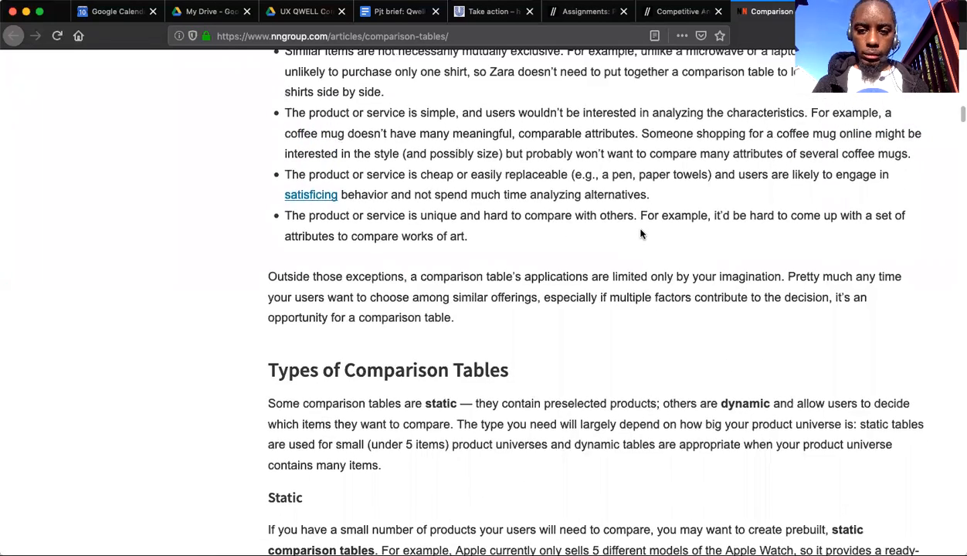
scroll(640, 234, down, 1)
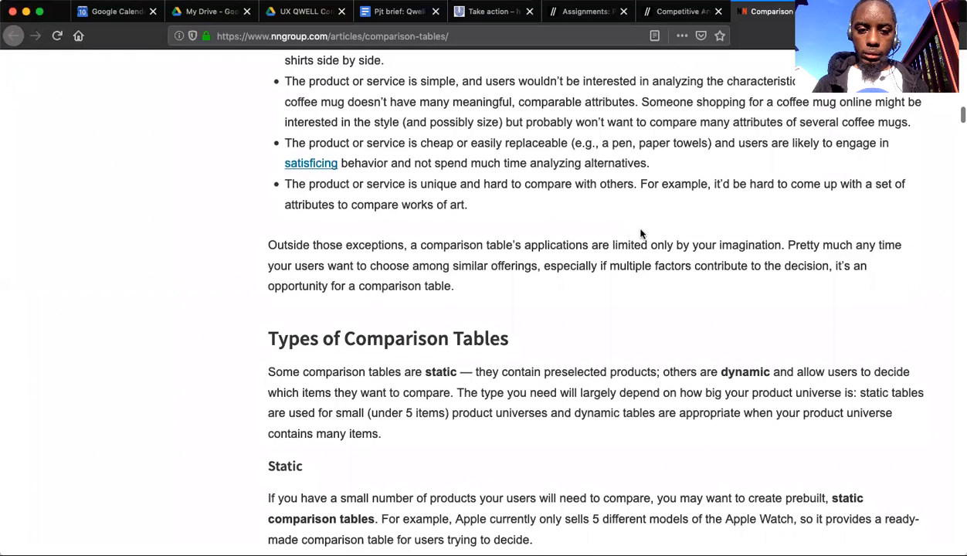
scroll(640, 234, down, 2)
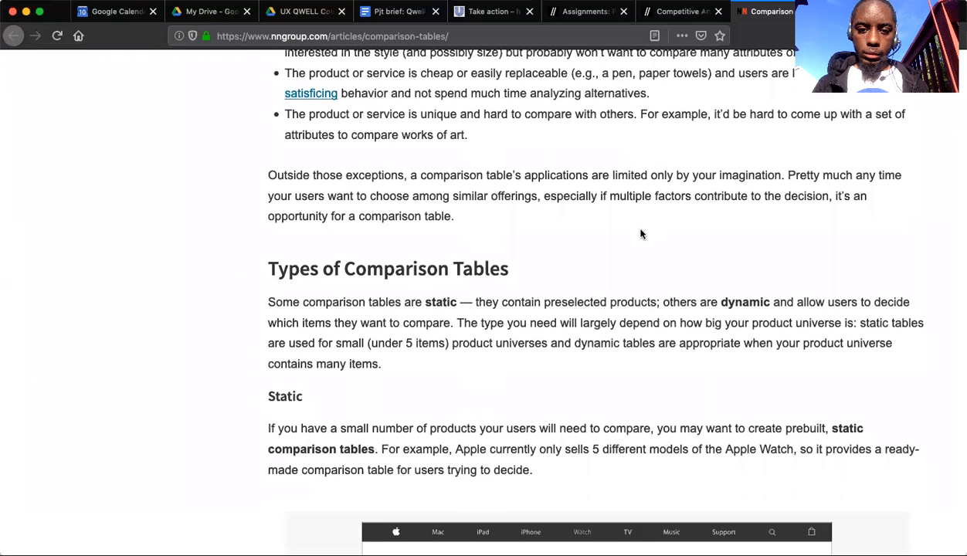
scroll(641, 234, up, 1)
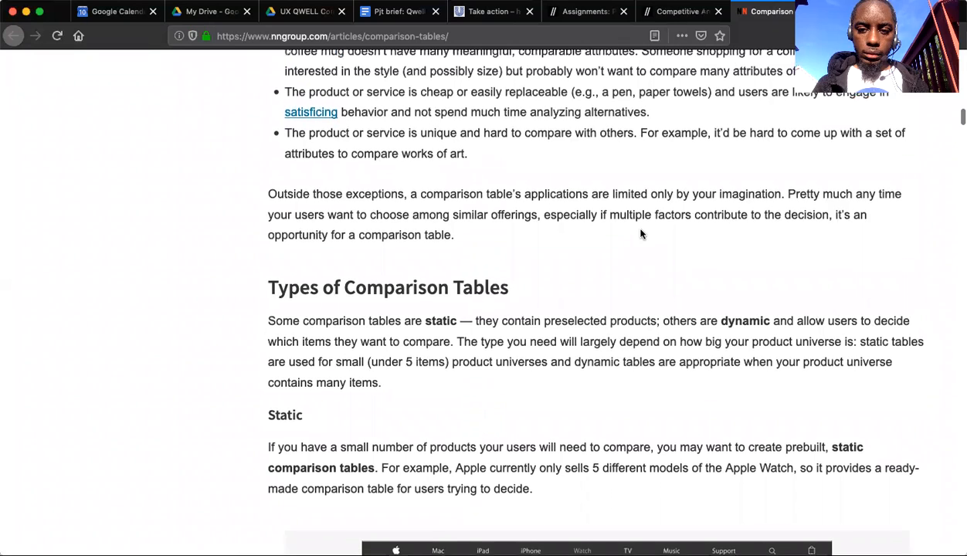
scroll(640, 234, up, 1)
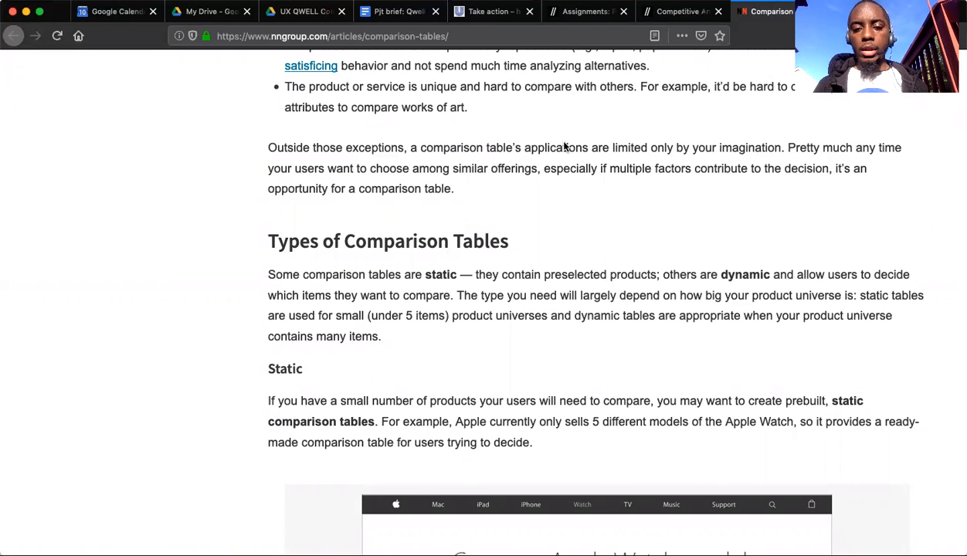
scroll(565, 150, up, 5)
scroll(565, 155, up, 2)
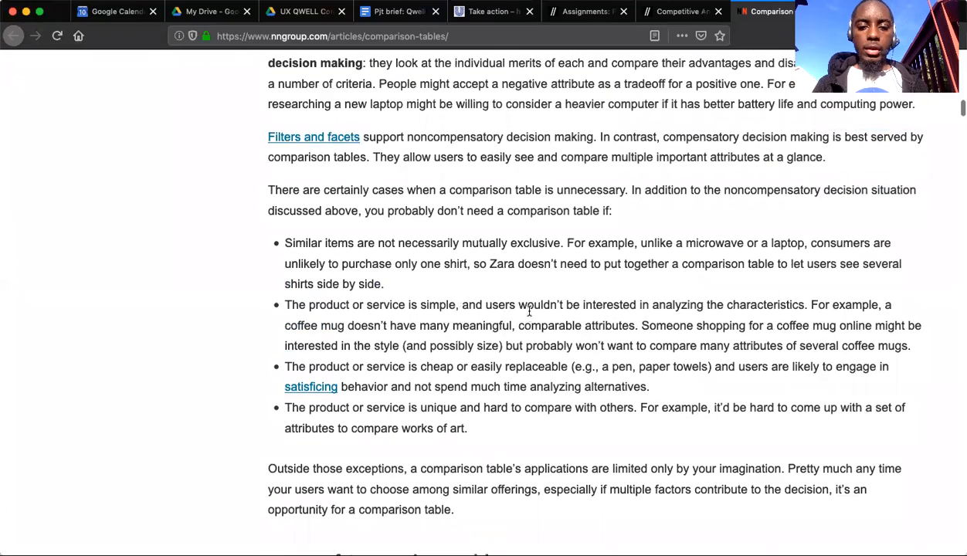
scroll(531, 320, down, 2)
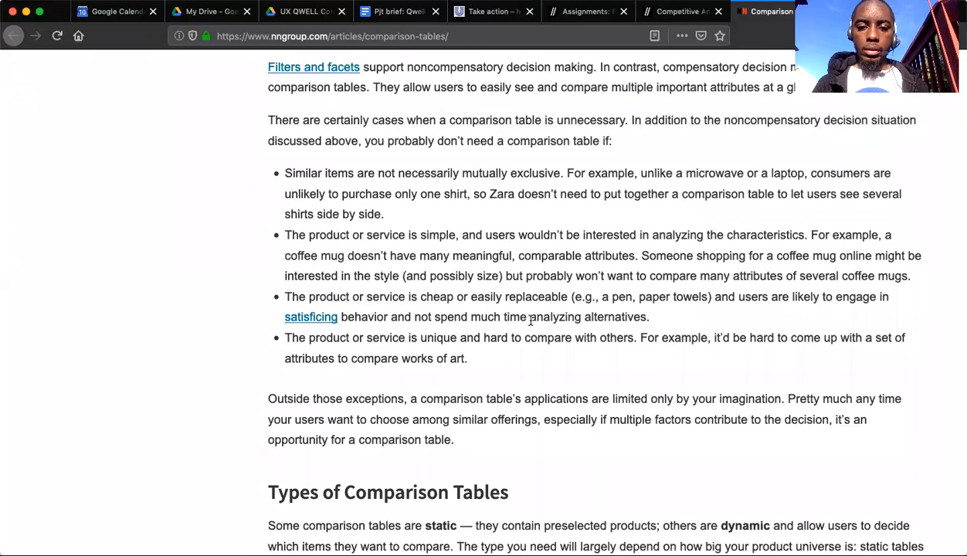
scroll(531, 320, up, 1)
scroll(531, 320, down, 1)
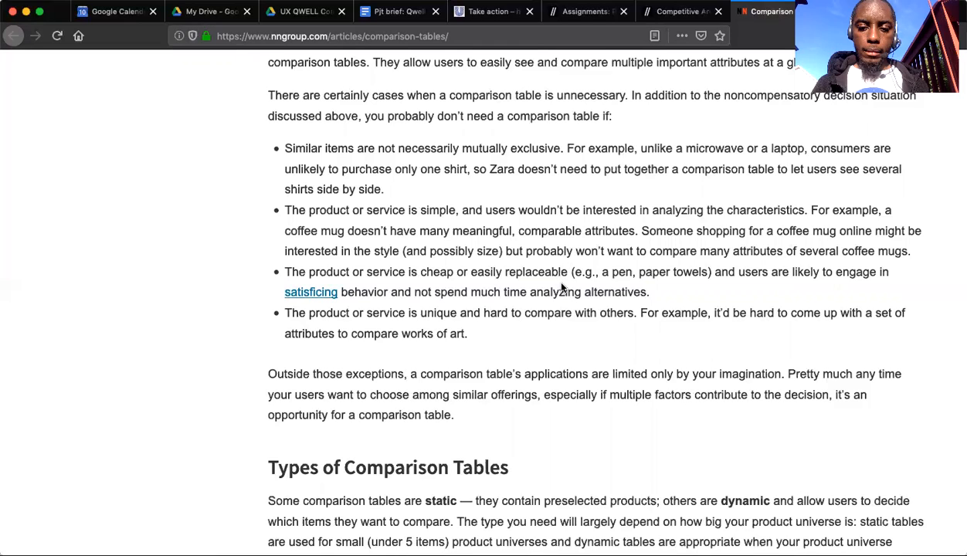
Read the article's section on static comparison tables and examine its Apple Watch model comparison example.
scroll(600, 284, down, 3)
scroll(602, 286, down, 5)
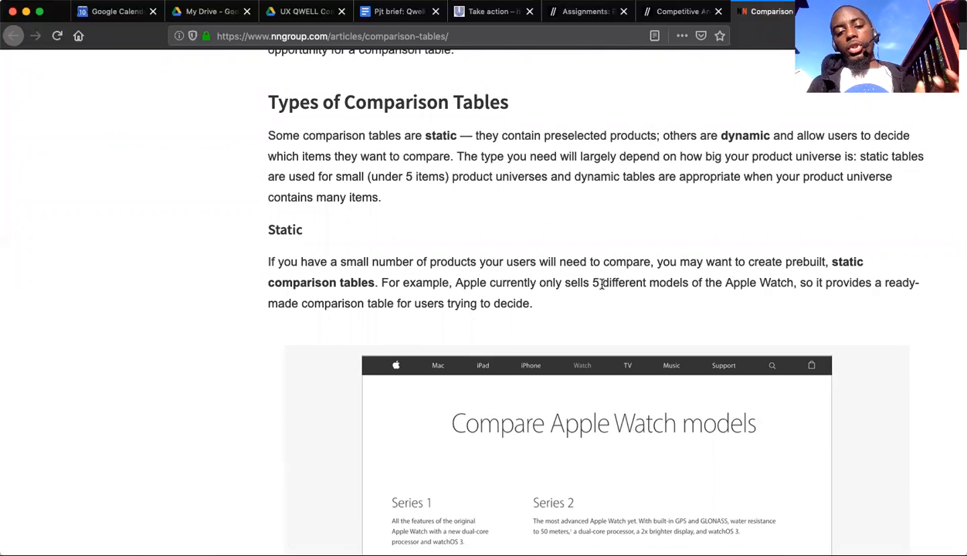
scroll(601, 284, down, 4)
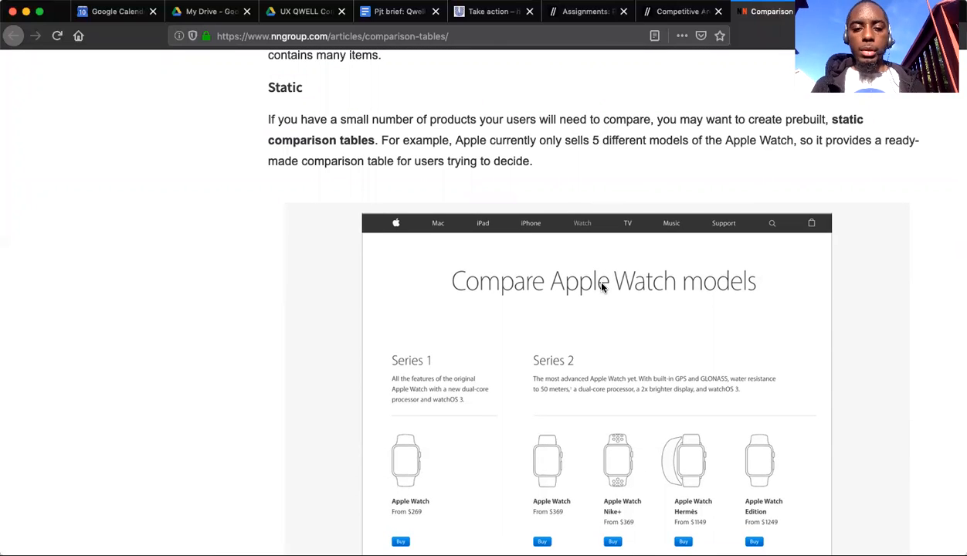
scroll(602, 286, down, 3)
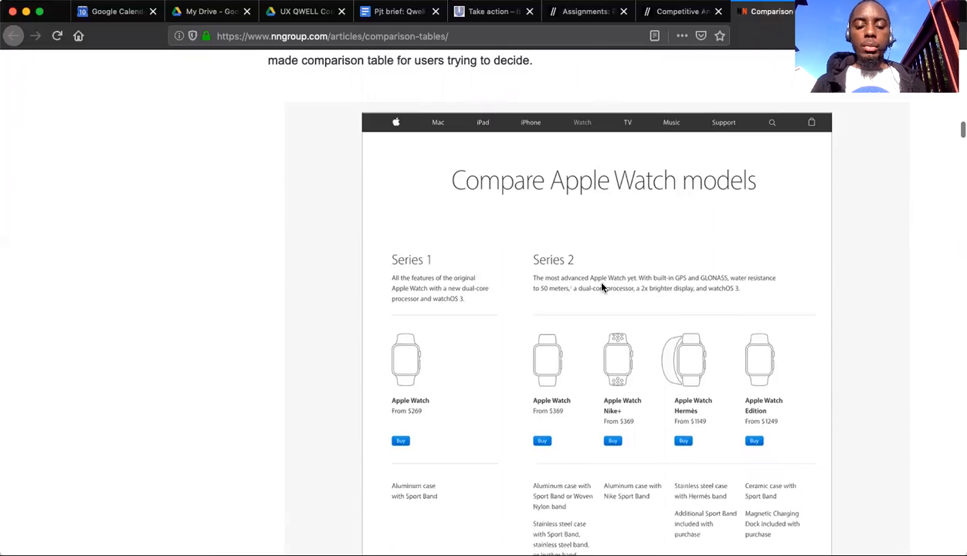
scroll(602, 287, down, 3)
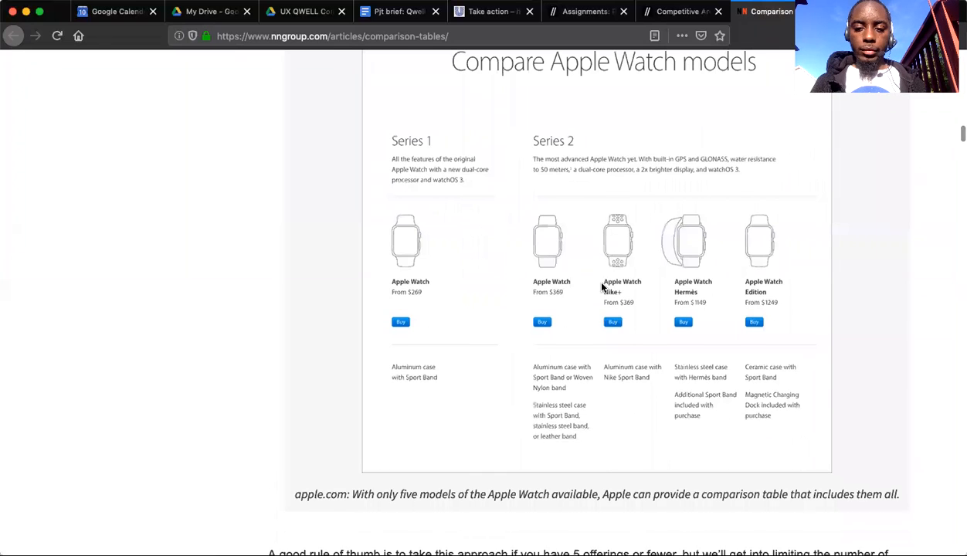
scroll(602, 287, down, 10)
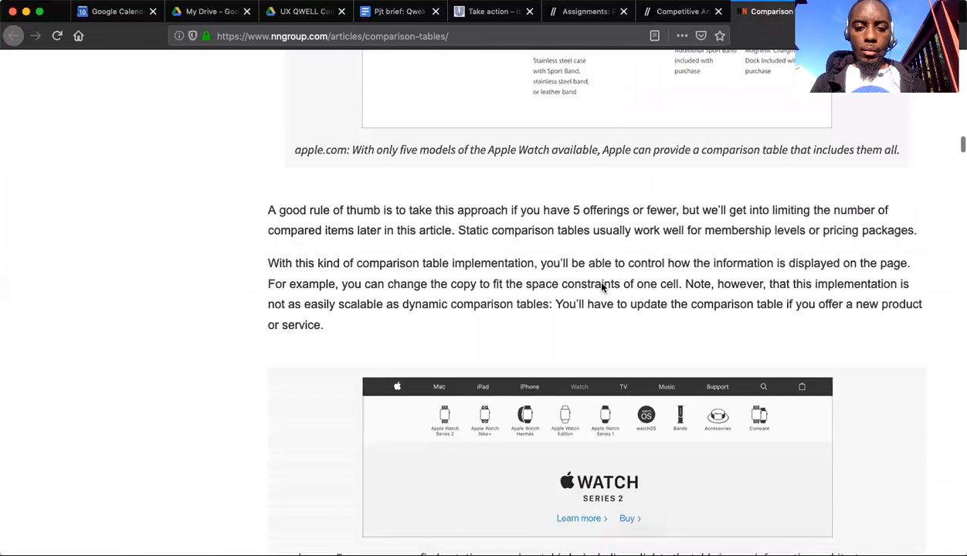
Read the section on dynamic comparison tables, highlighting a word in the guidance on product universe size.
scroll(603, 286, down, 2)
scroll(602, 286, down, 9)
scroll(602, 287, down, 4)
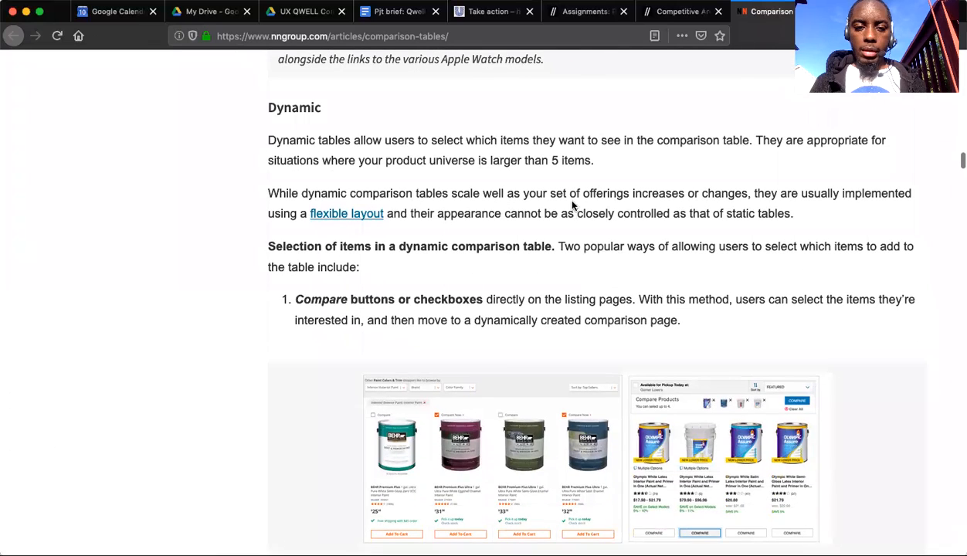
scroll(577, 223, up, 1)
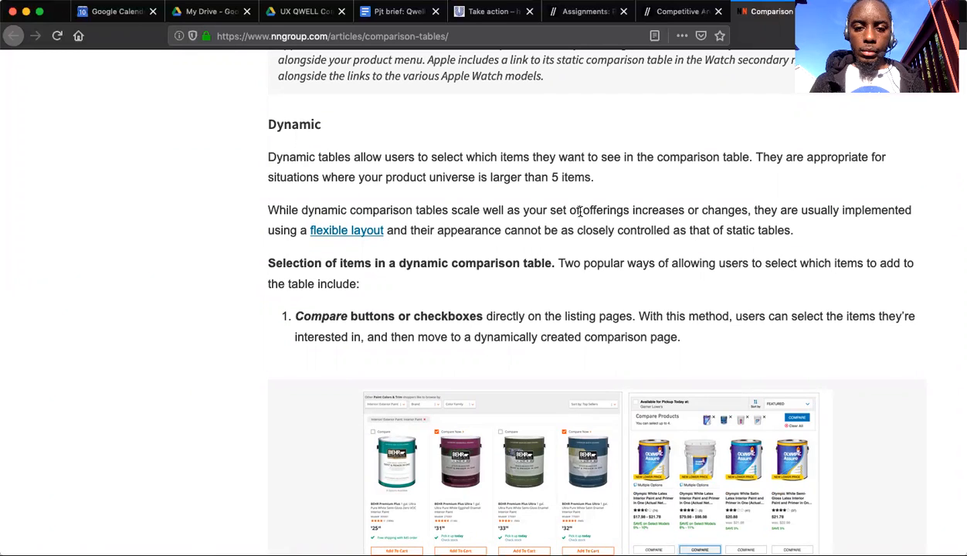
scroll(580, 213, down, 2)
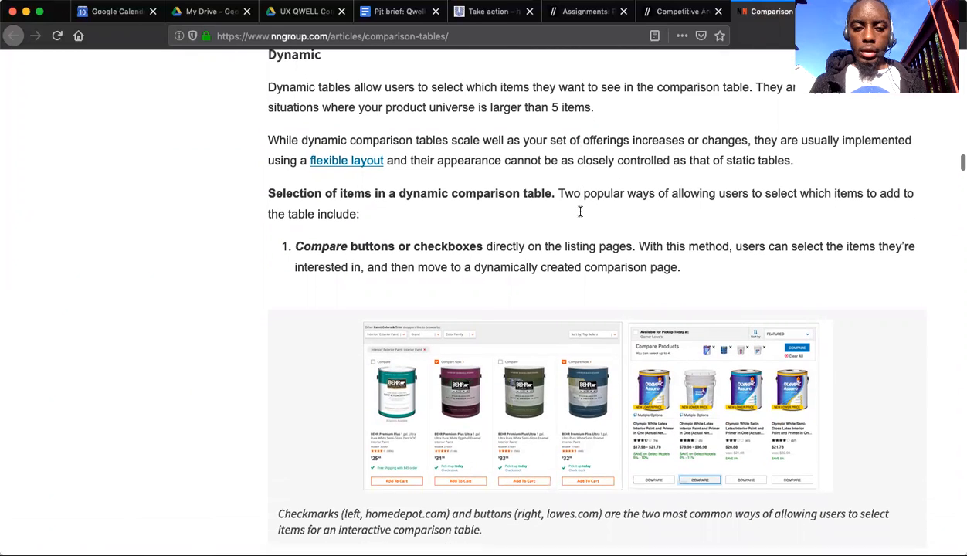
double_click(566, 106)
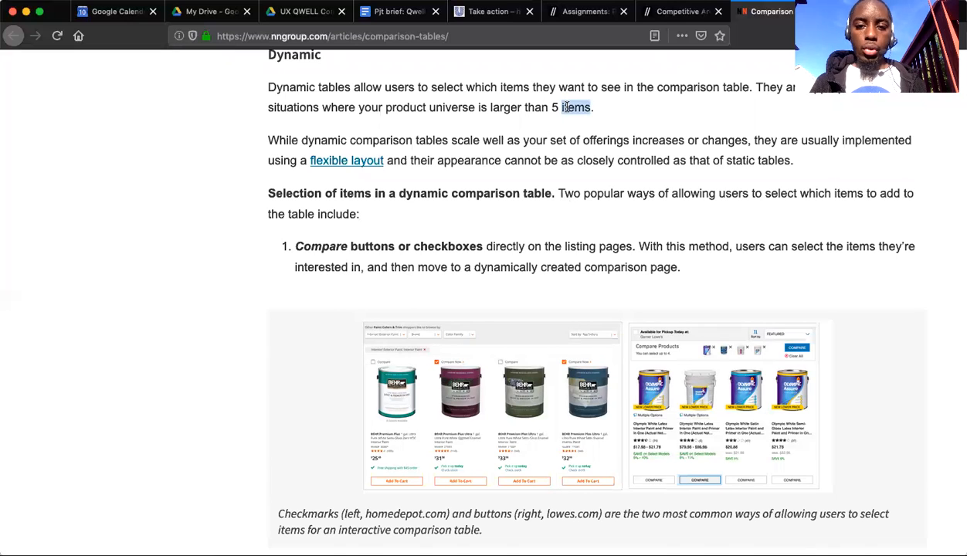
click(566, 172)
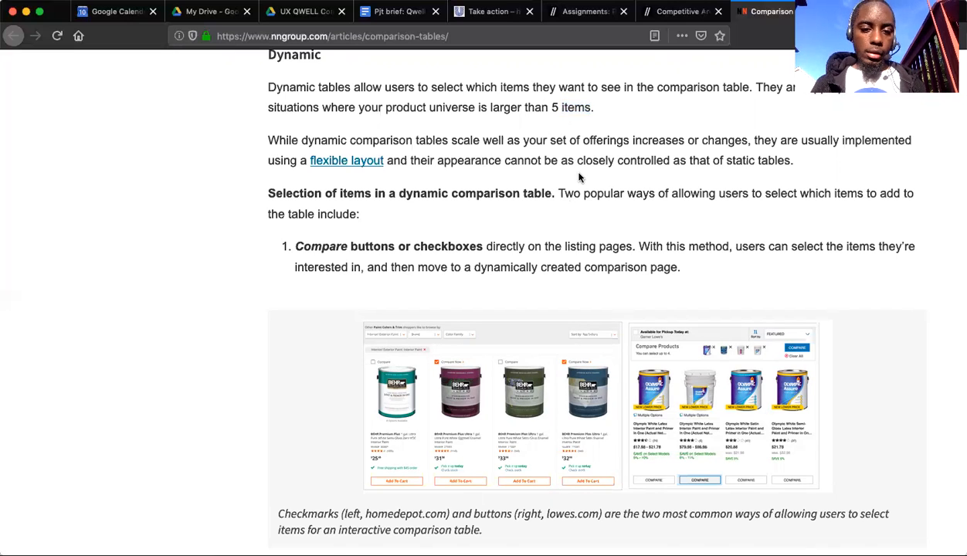
Examine the two ways of selecting items for a dynamic table, including the paint, Delta, Garmin and Fitbit examples.
scroll(579, 177, down, 2)
scroll(579, 178, down, 1)
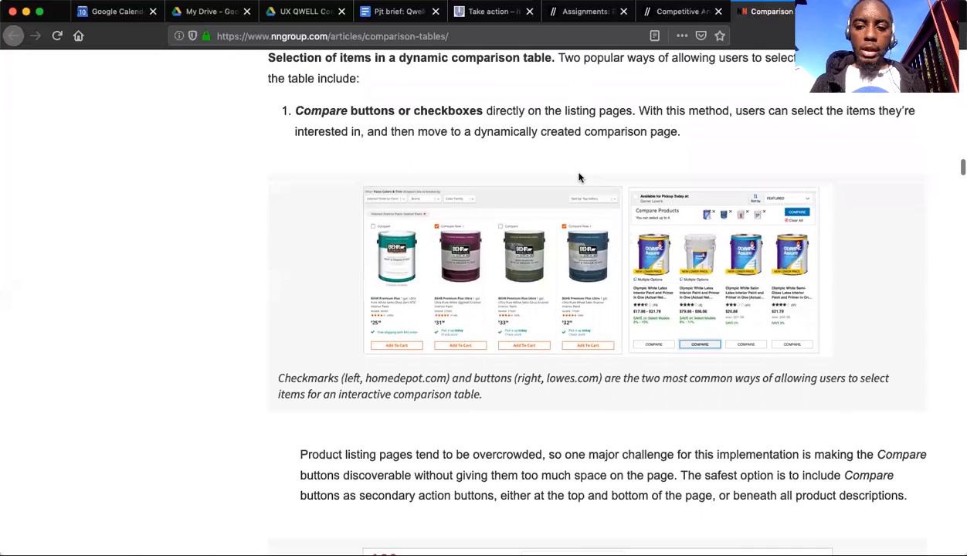
scroll(579, 178, down, 5)
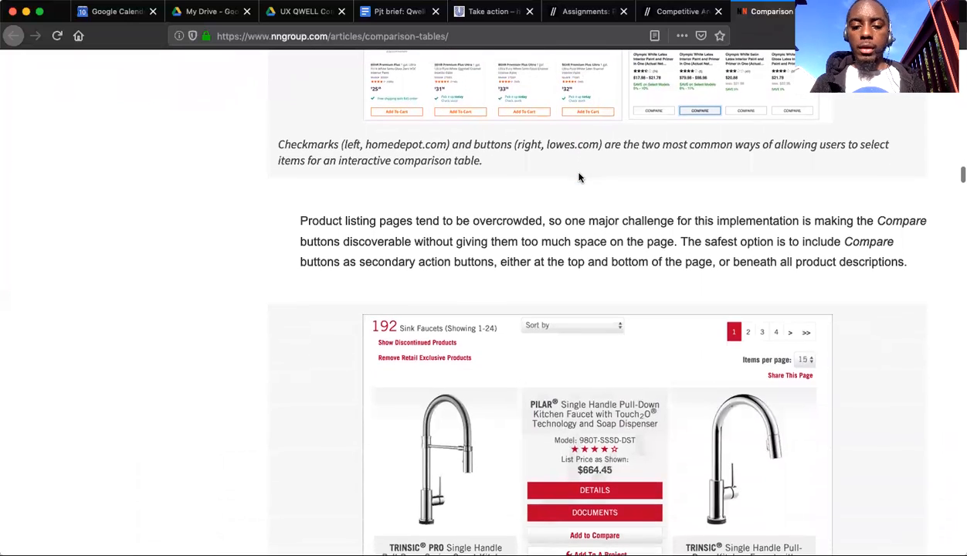
scroll(579, 178, down, 10)
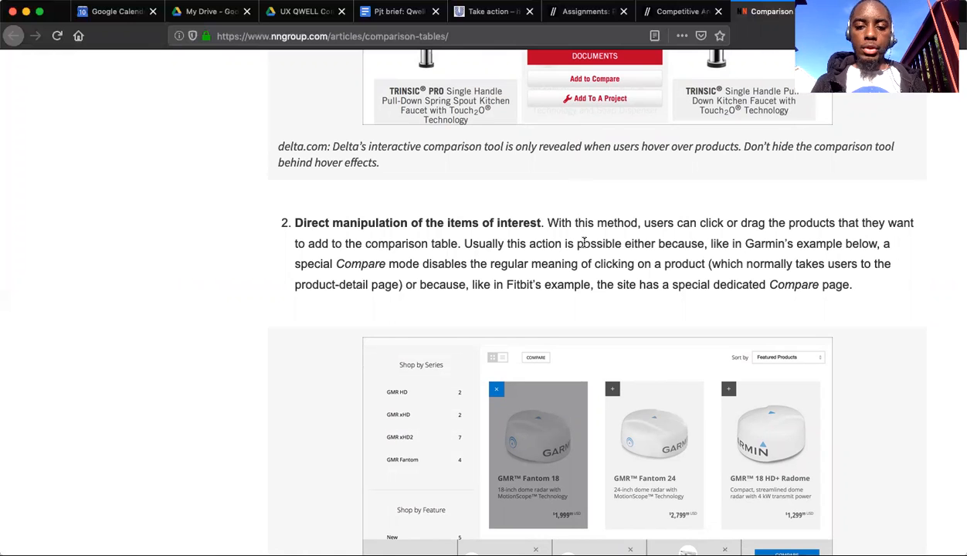
scroll(584, 242, down, 10)
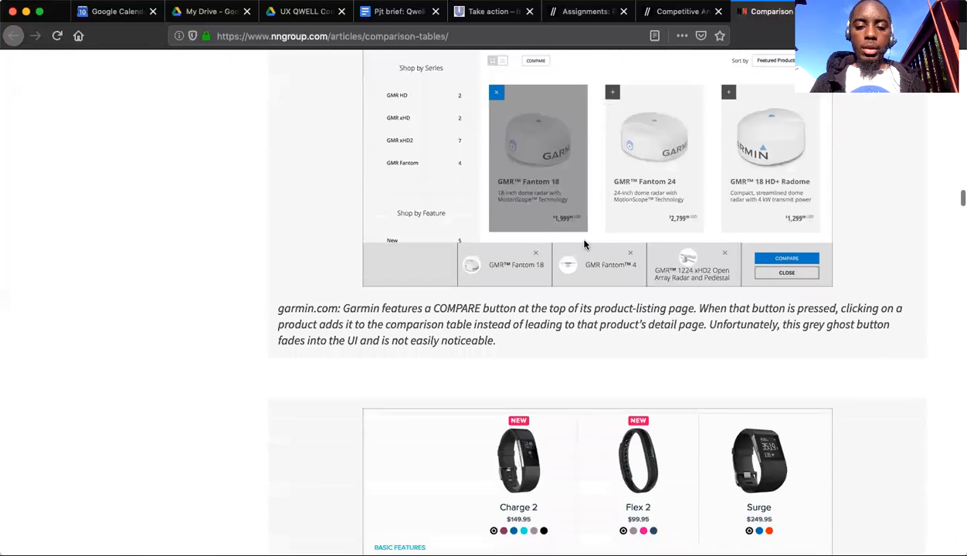
scroll(584, 245, down, 10)
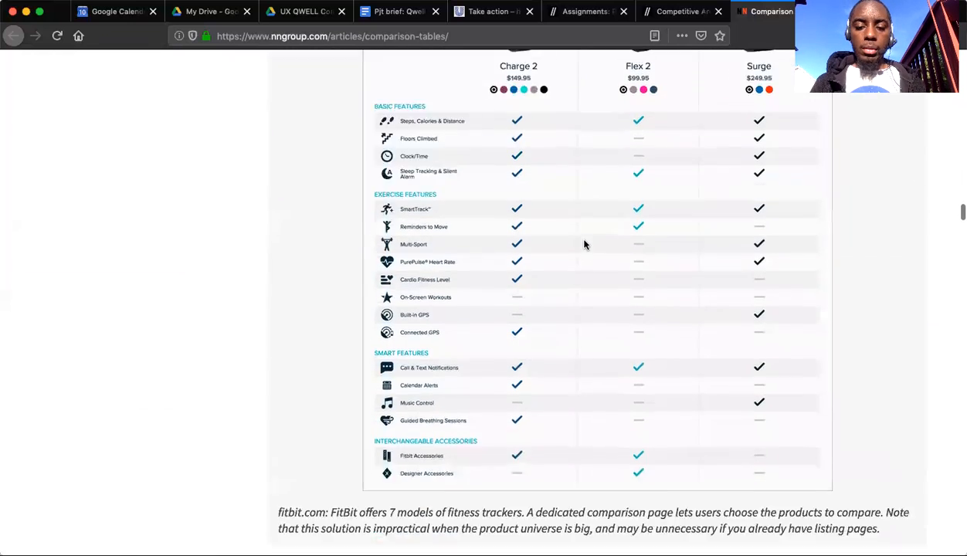
Skim the best practices for comparison tables, covering item limits, consistency, scannability and the color-coded examples.
scroll(585, 245, down, 10)
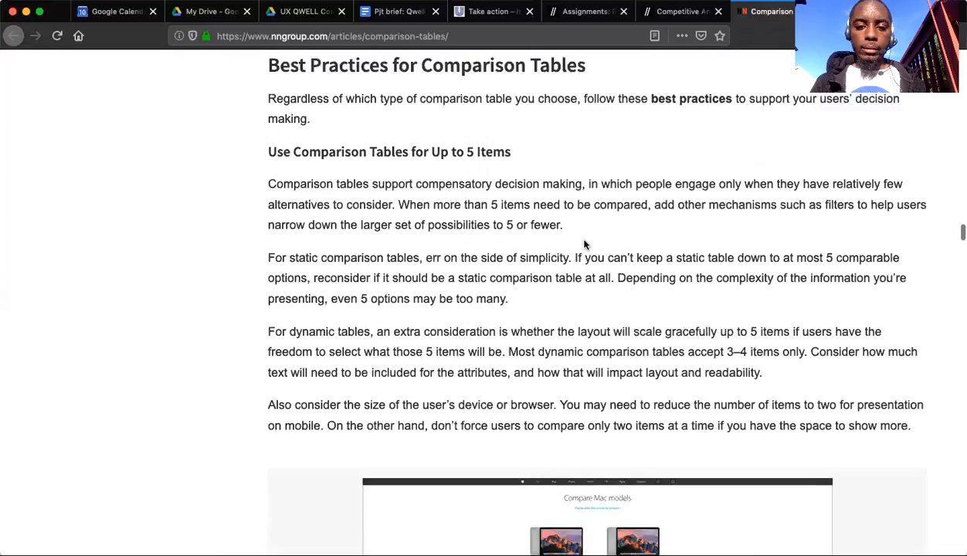
scroll(585, 245, down, 10)
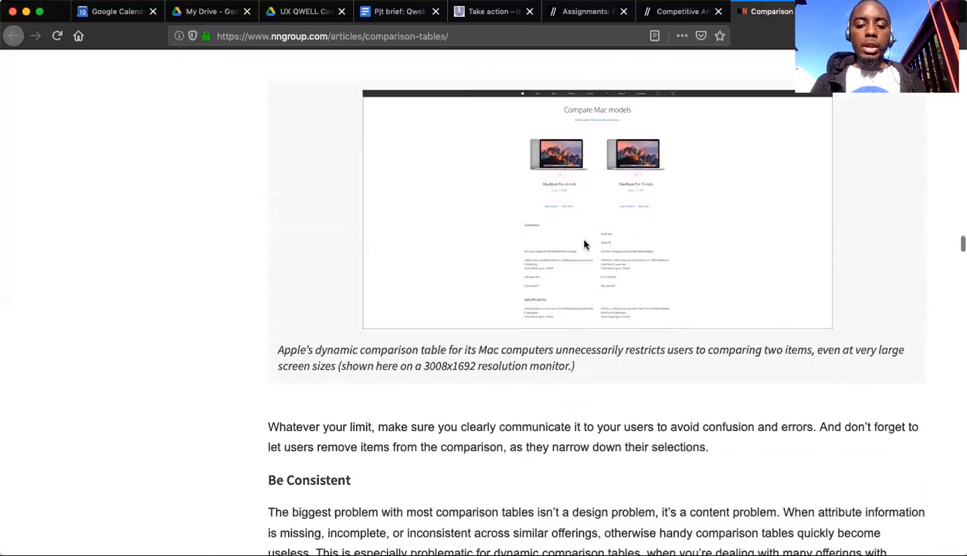
scroll(584, 244, down, 15)
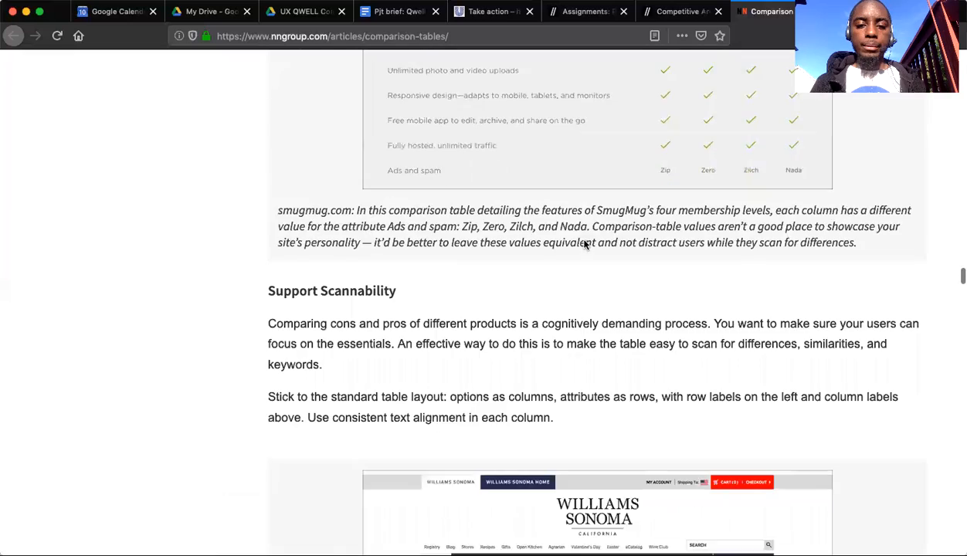
scroll(584, 245, down, 12)
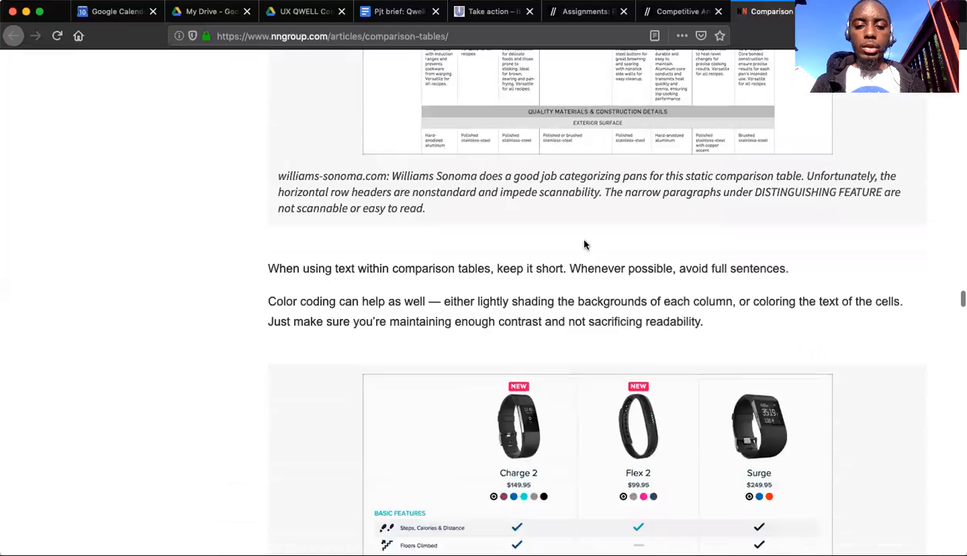
scroll(585, 245, down, 15)
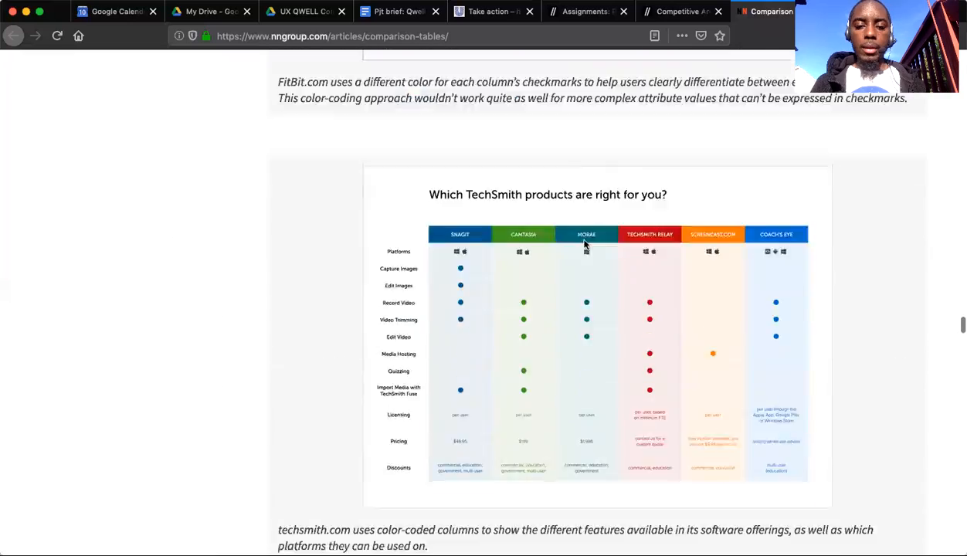
scroll(584, 244, down, 12)
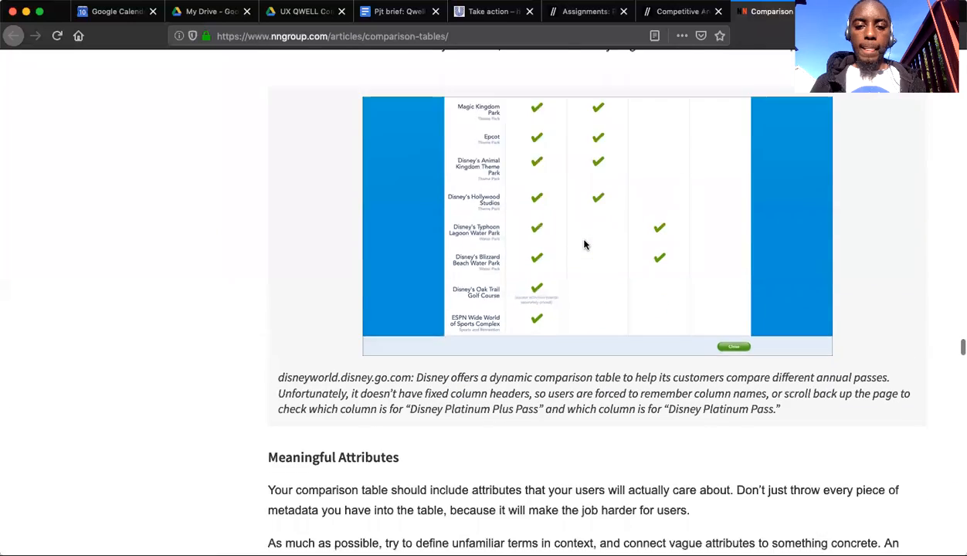
scroll(585, 240, up, 20)
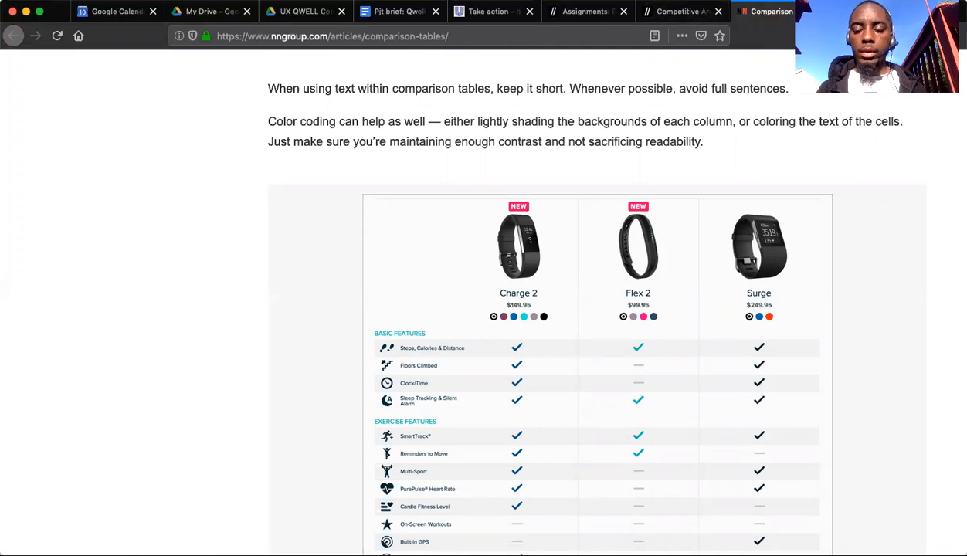
Switch to Google Drive, search for "phase 3" and open the EMTEC: Phase 3 Deliverables folder.
click(98, 20)
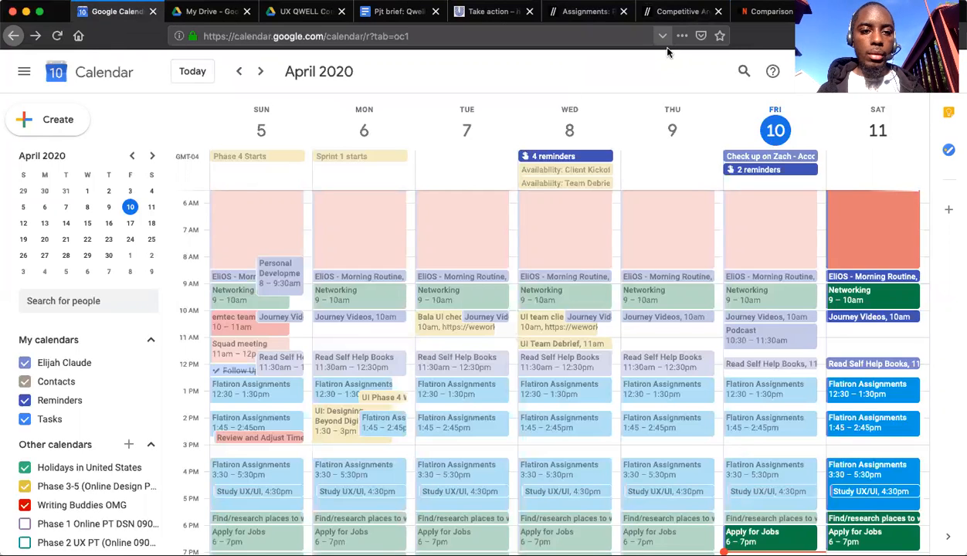
click(222, 15)
click(214, 71)
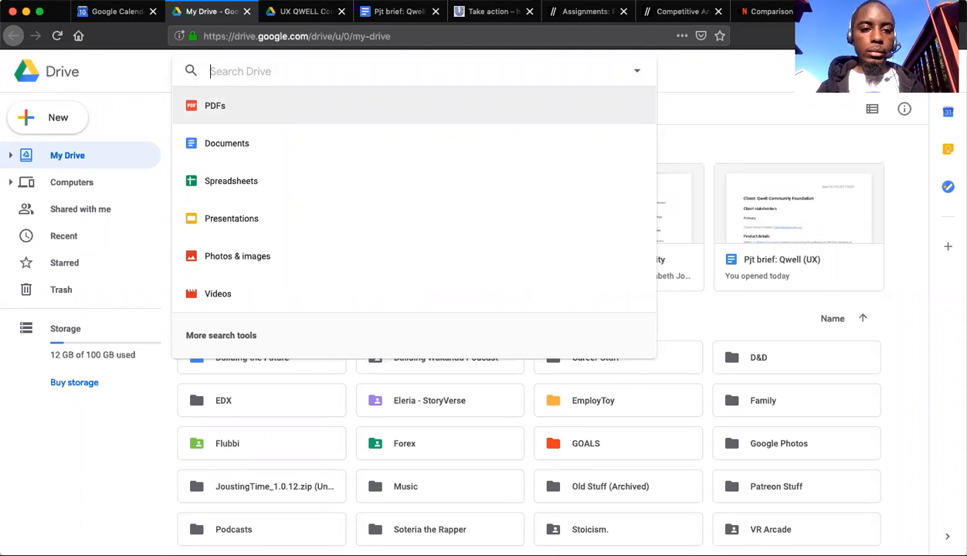
text(d)
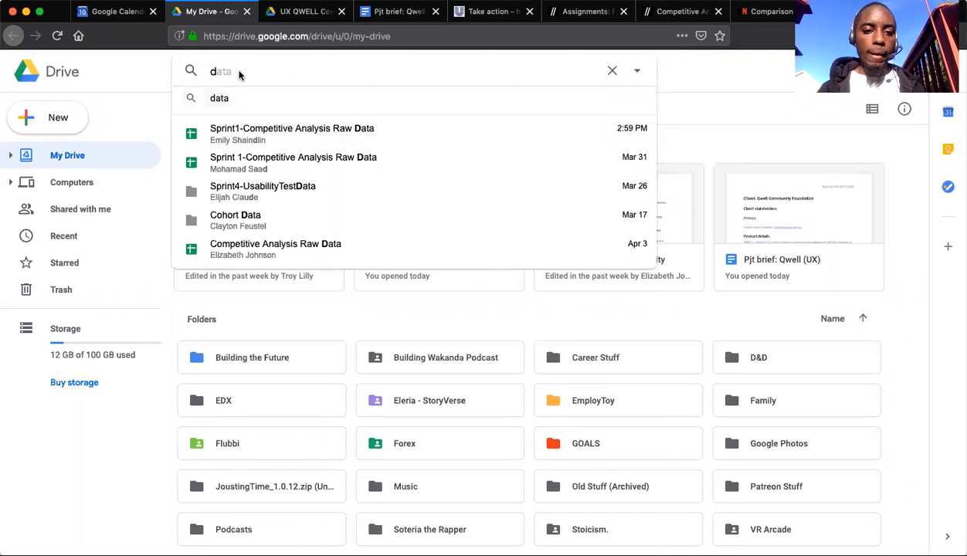
key(BackSpace)
text(phase 3)
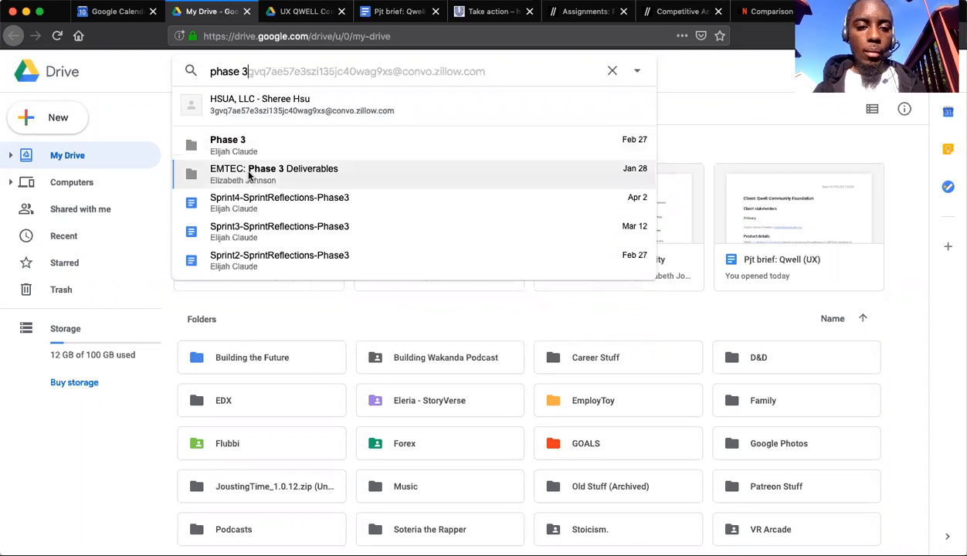
click(249, 176)
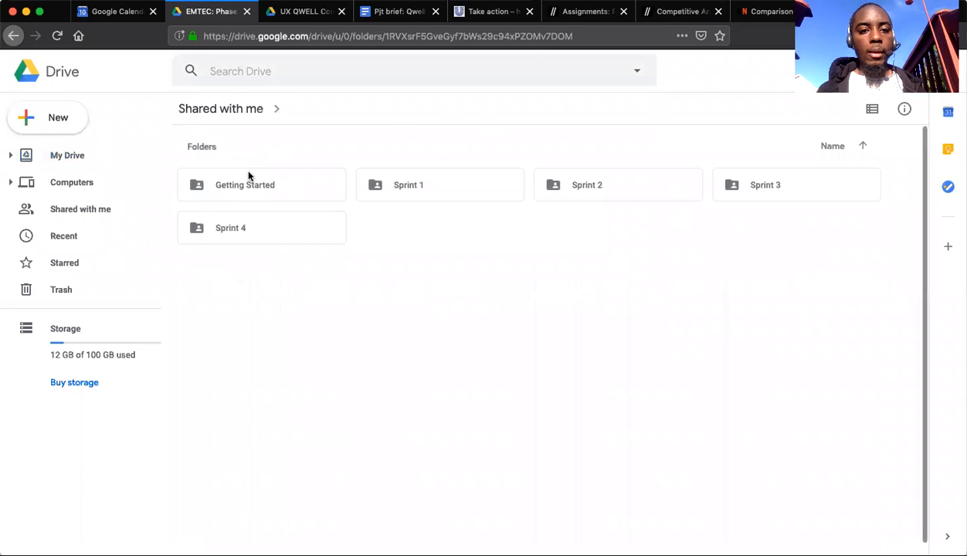
Open the Competitive Analysis Raw Data spreadsheet from the Sprint 1 folder and look over its comparison matrix.
double_click(482, 182)
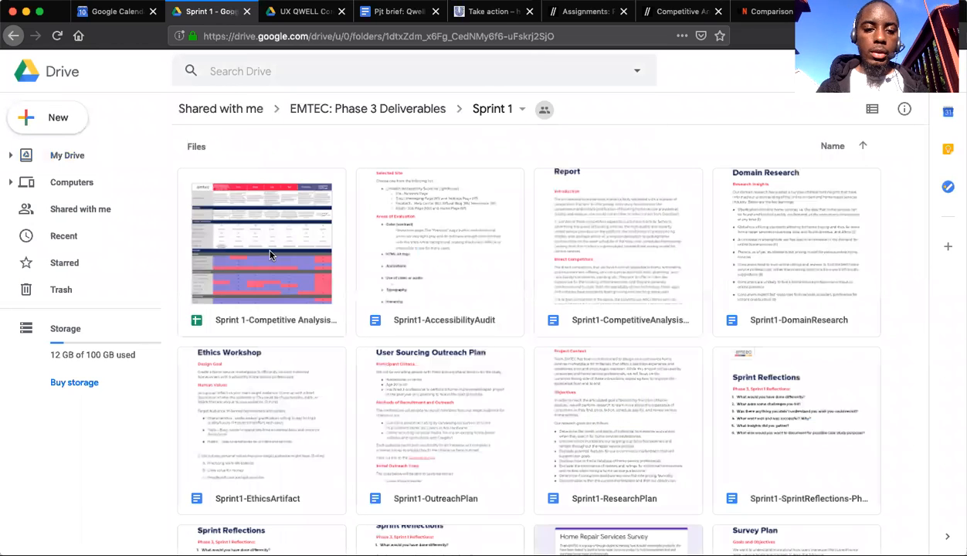
double_click(270, 255)
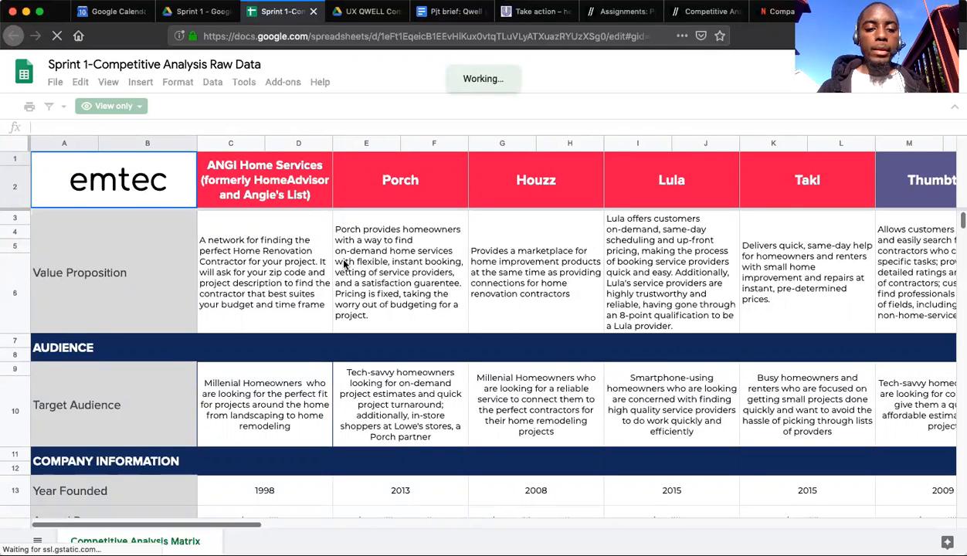
scroll(338, 336, down, 3)
scroll(338, 336, down, 1)
scroll(338, 336, up, 1)
scroll(338, 336, up, 4)
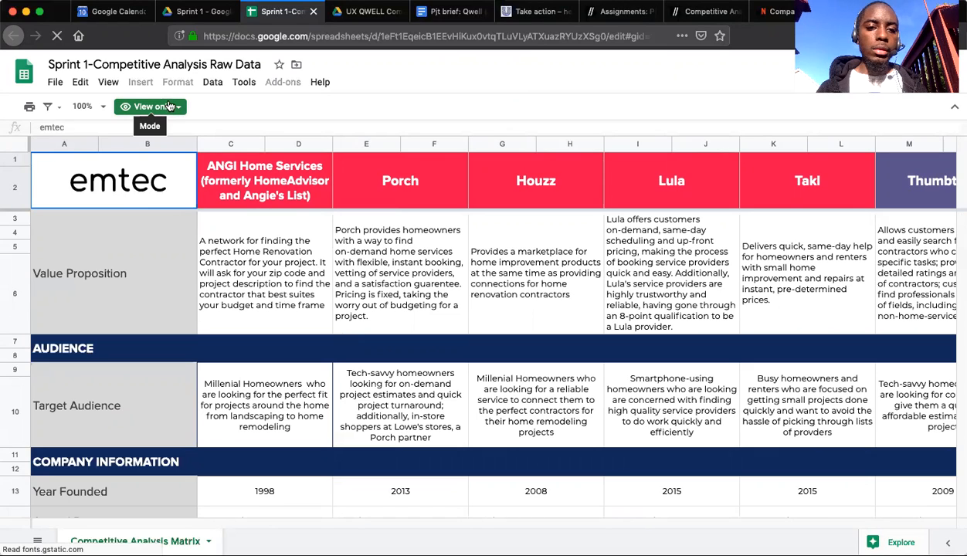
Start a copy of the Sprint 1-Competitive Analysis Raw Data spreadsheet and bring up the top-level locations for choosing its destination folder.
click(208, 12)
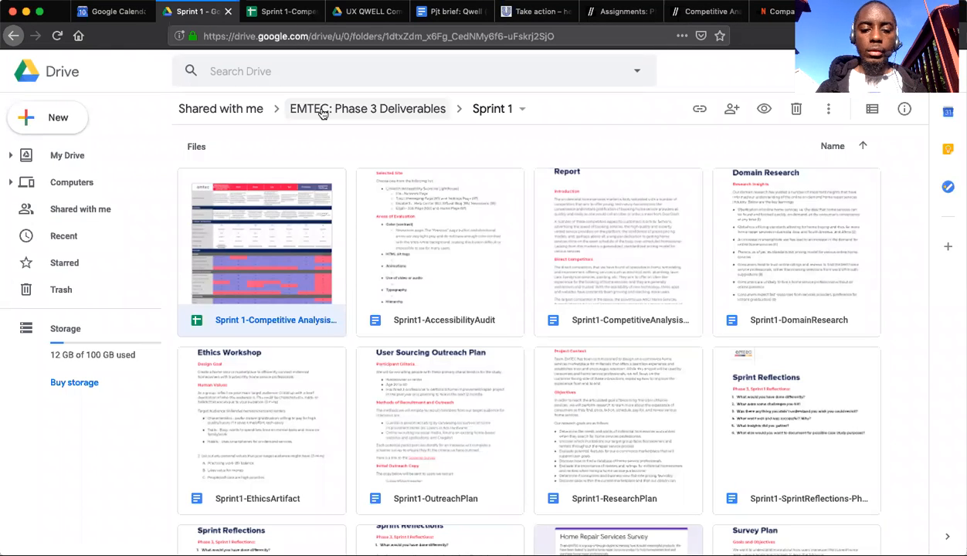
click(280, 12)
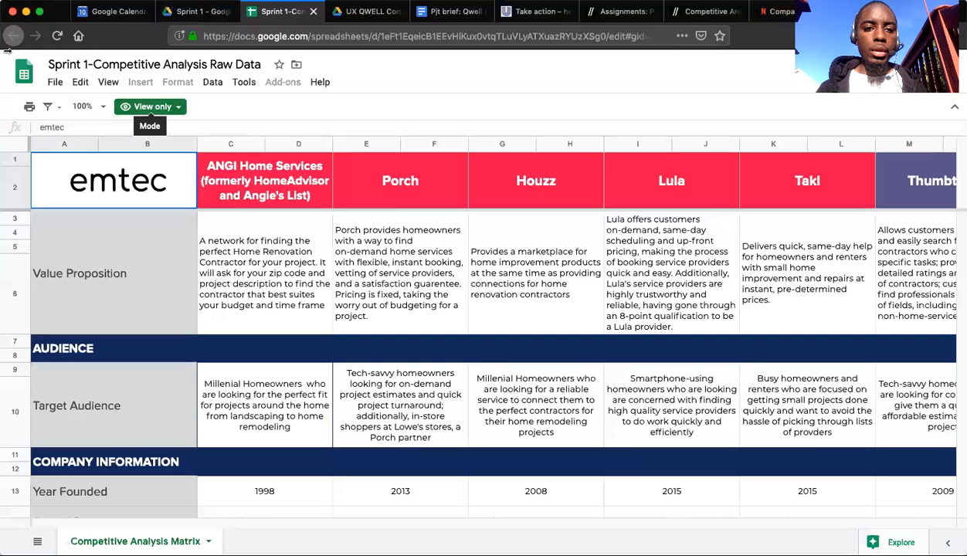
click(57, 83)
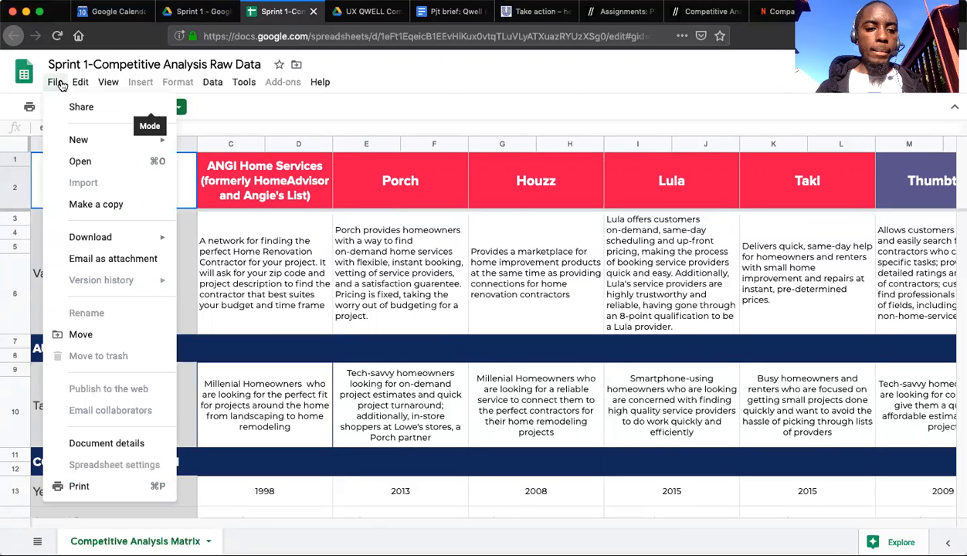
click(103, 204)
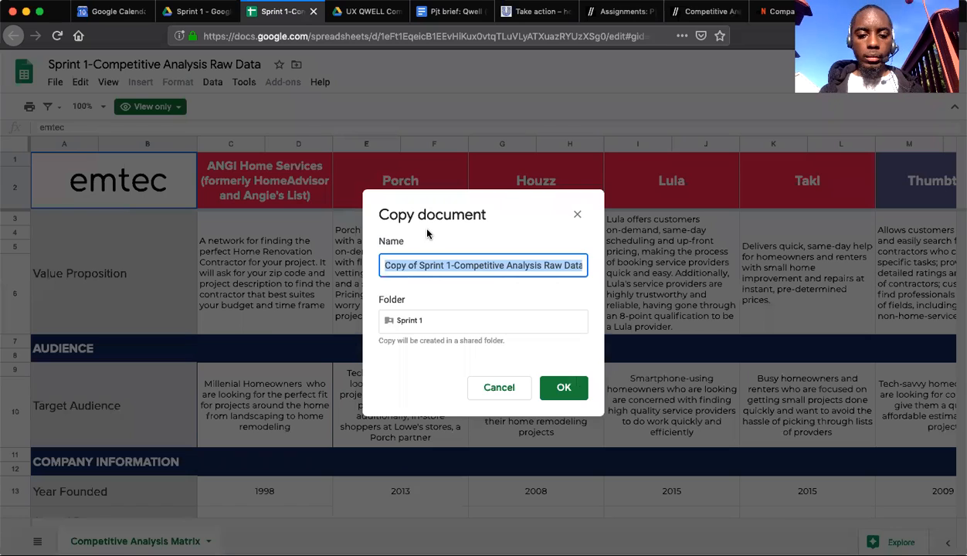
click(478, 327)
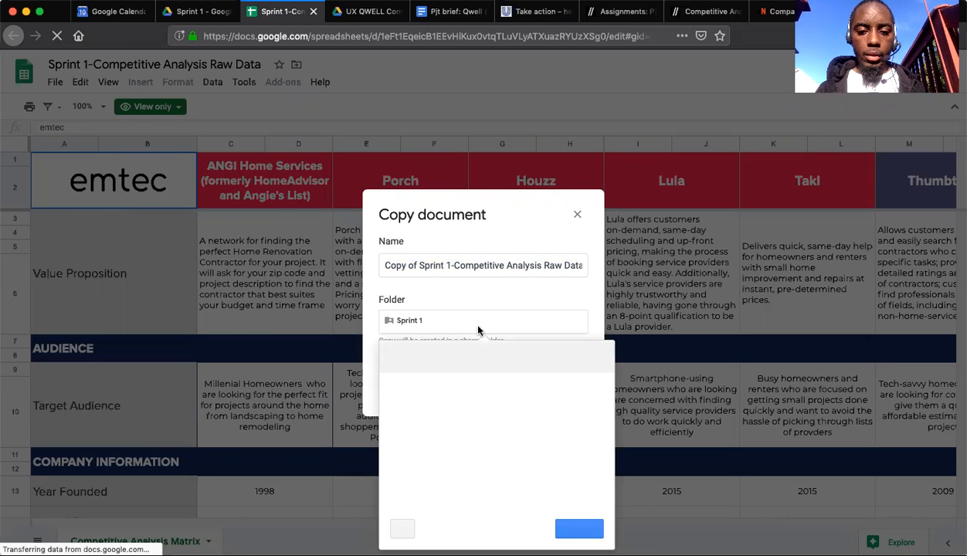
click(394, 359)
click(396, 361)
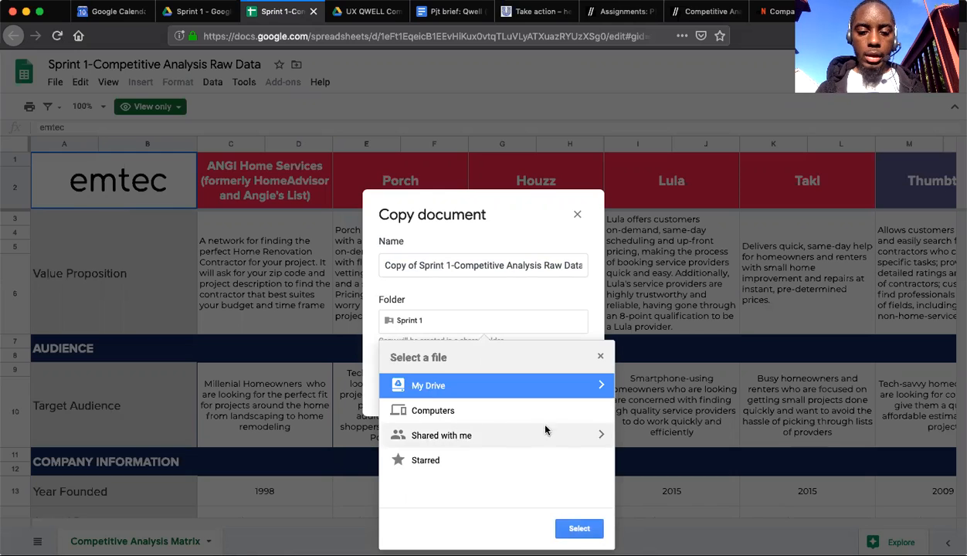
Browse the copy's destination through Shared with me into the Online PT Bala 090919 folder.
click(602, 435)
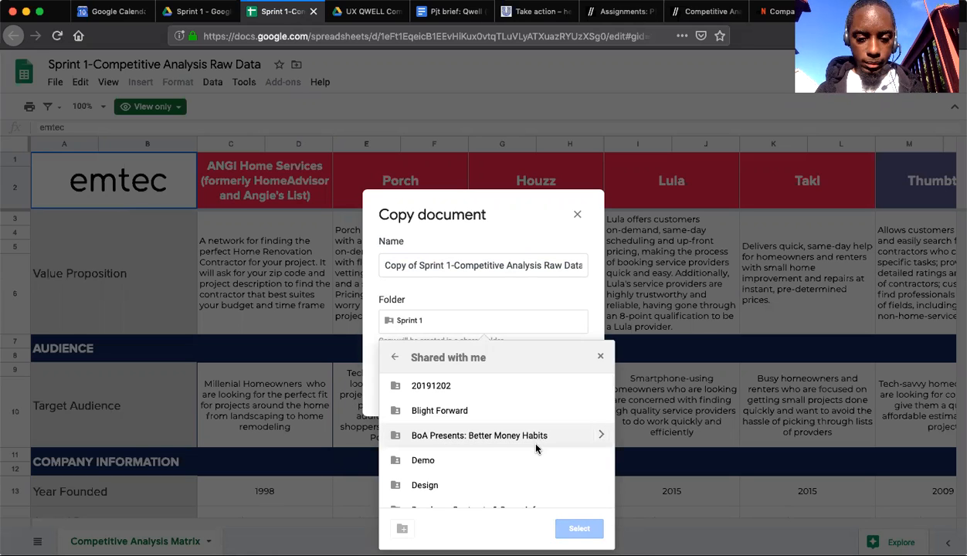
scroll(536, 448, down, 3)
scroll(539, 463, down, 5)
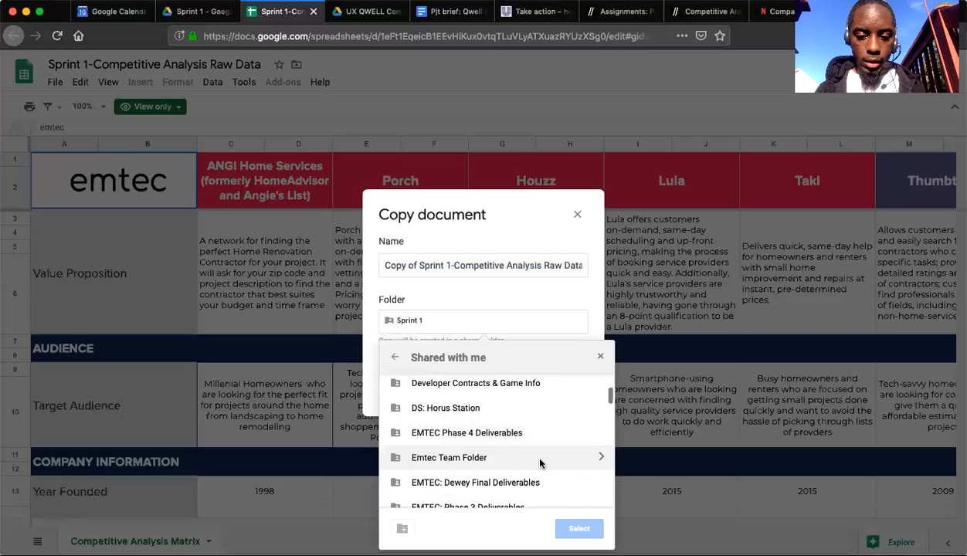
scroll(540, 464, down, 3)
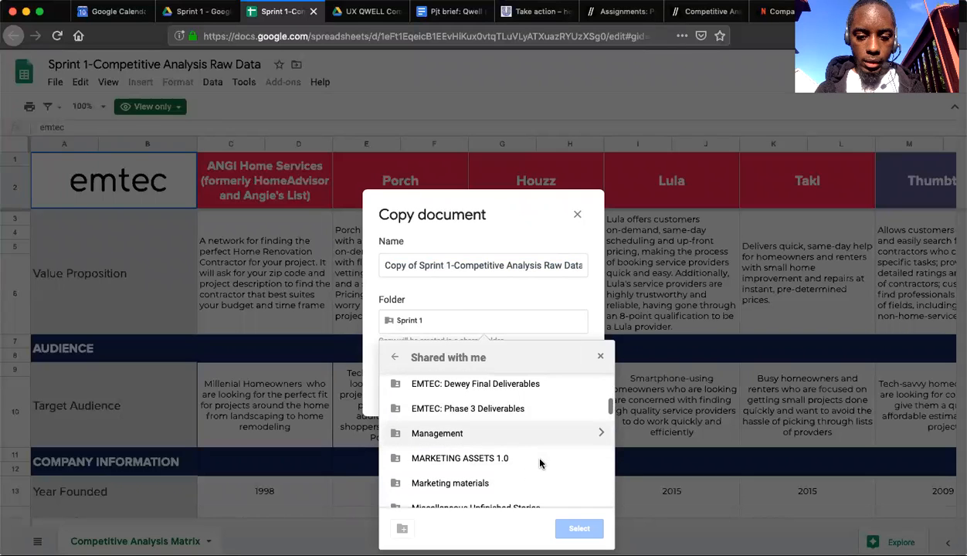
scroll(540, 456, down, 1)
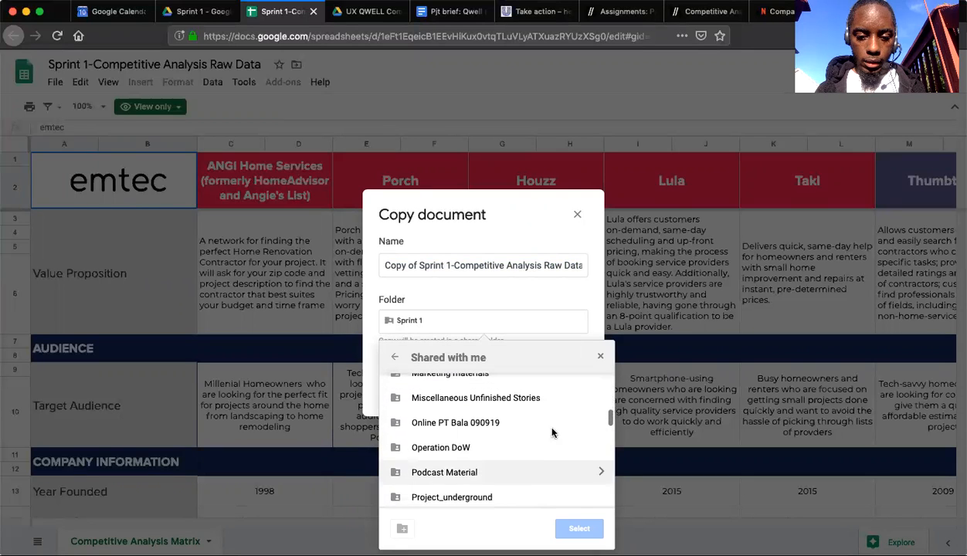
click(598, 424)
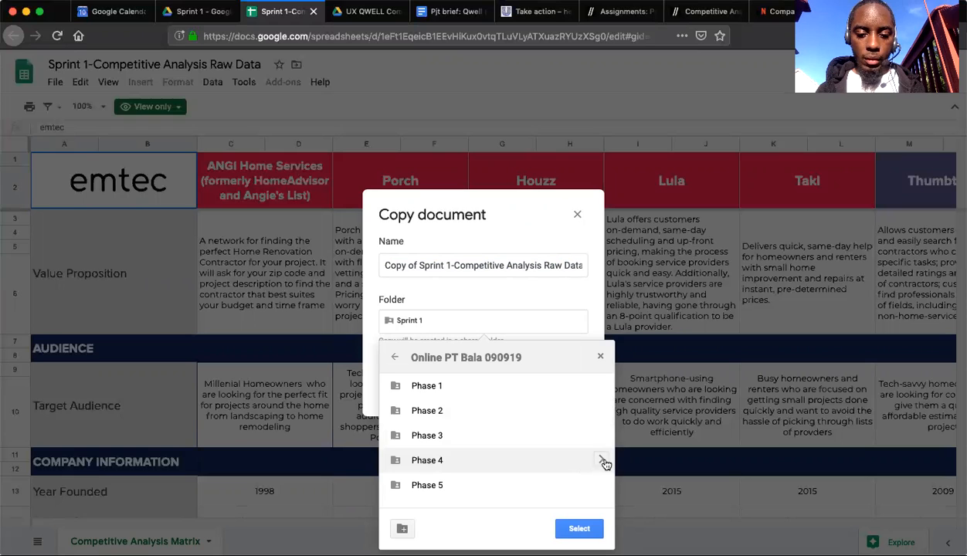
Set the copy's destination to the Competitive Analysis folder under Phase 4, UX QWELL Community, Sprint 1.
click(602, 461)
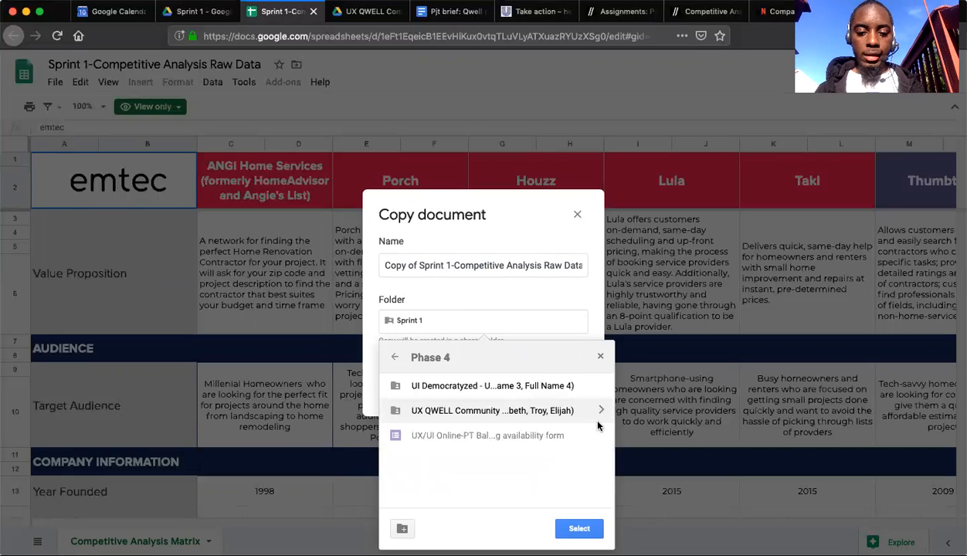
click(601, 410)
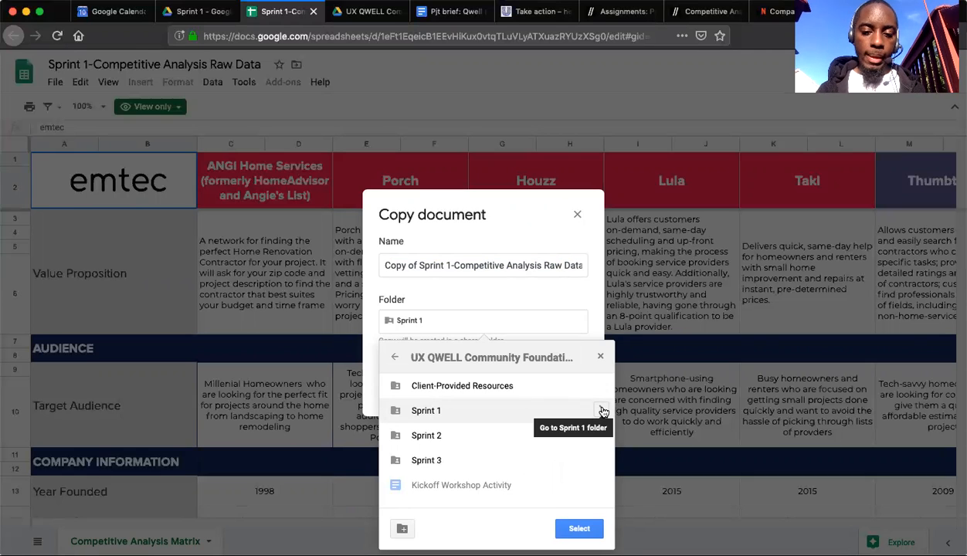
click(602, 412)
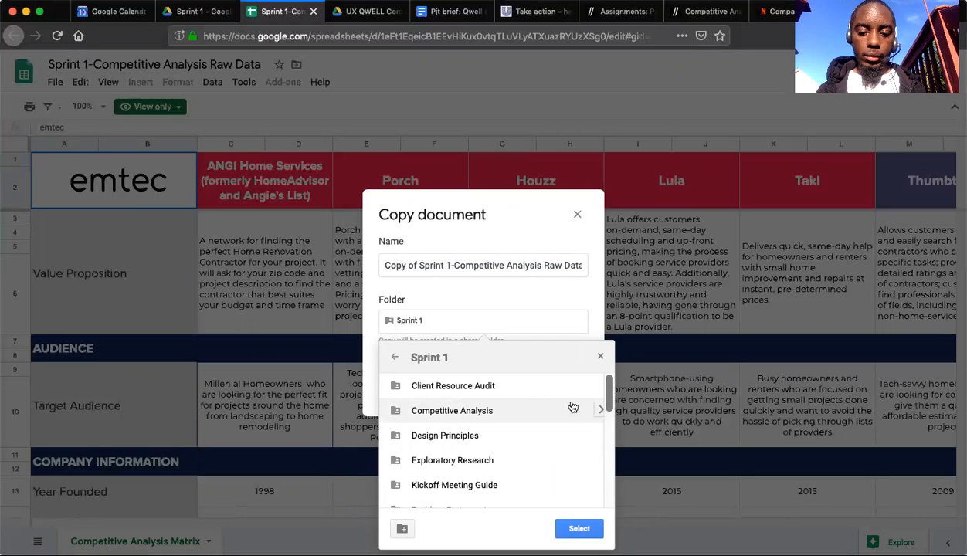
double_click(544, 409)
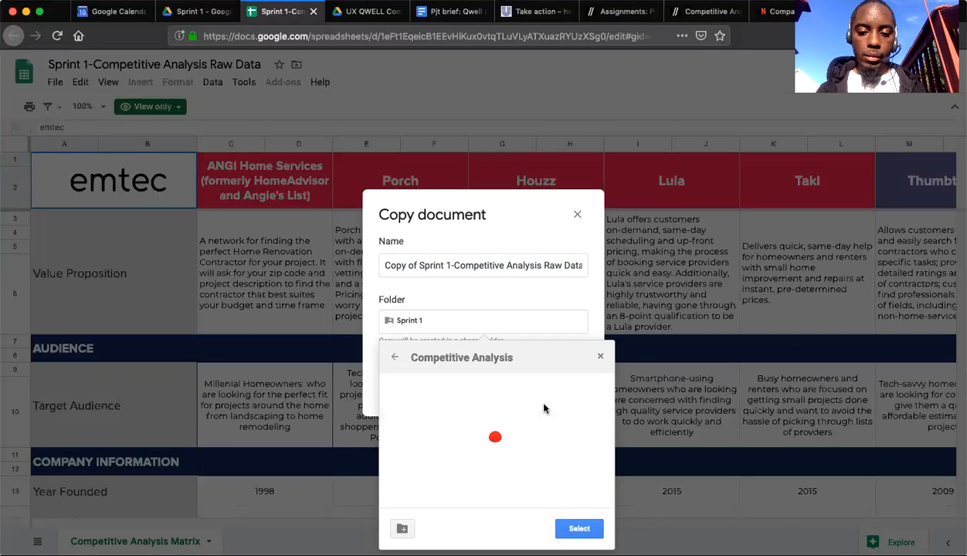
click(578, 529)
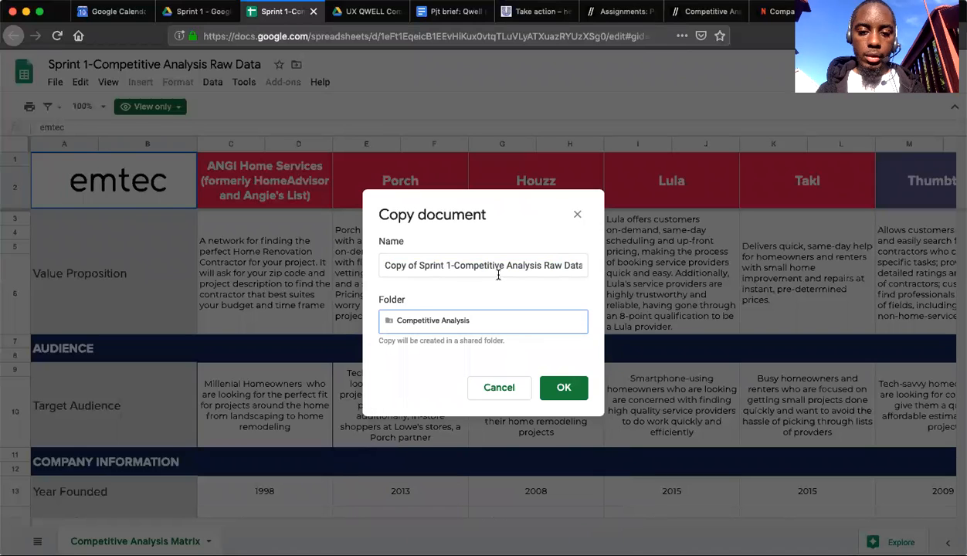
Name the copy "Sprint 1-Competitive Analysis Raw Data" without the "Copy of" prefix and create it.
click(423, 265)
key(BackSpace)
key(BackSpace)
key(BackSpace)
key(BackSpace)
key(BackSpace)
key(BackSpace)
key(BackSpace)
key(BackSpace)
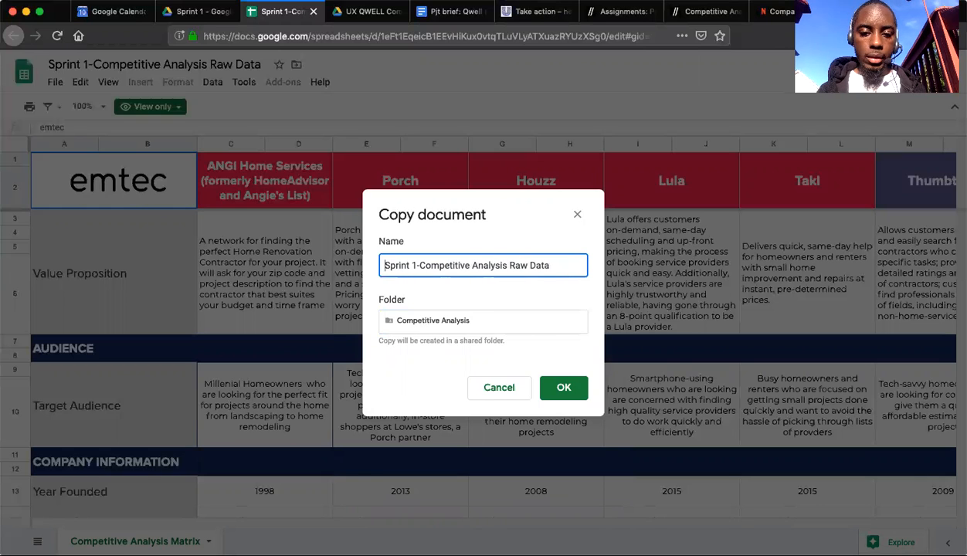
click(567, 387)
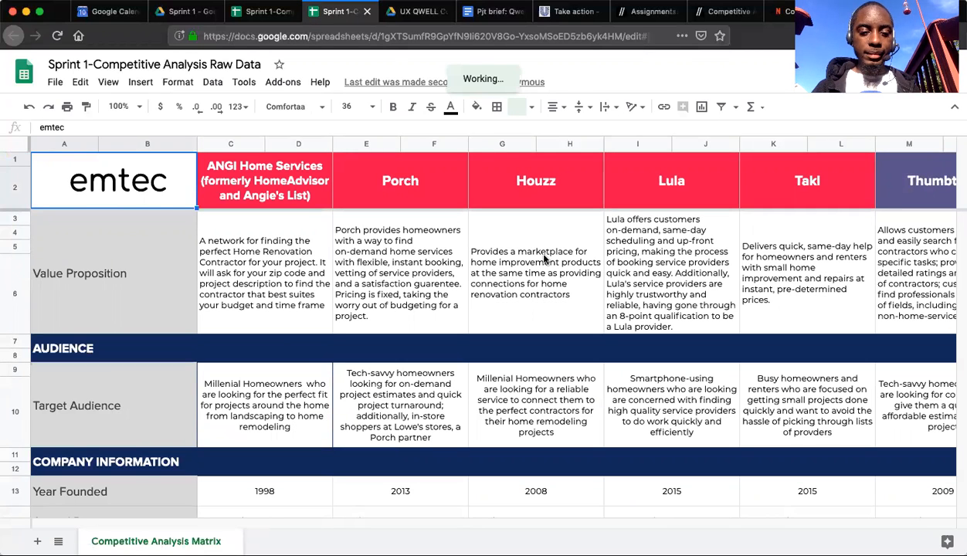
Look over the copied matrix and clear the contents of all its cells, keeping the formatting.
scroll(544, 258, down, 5)
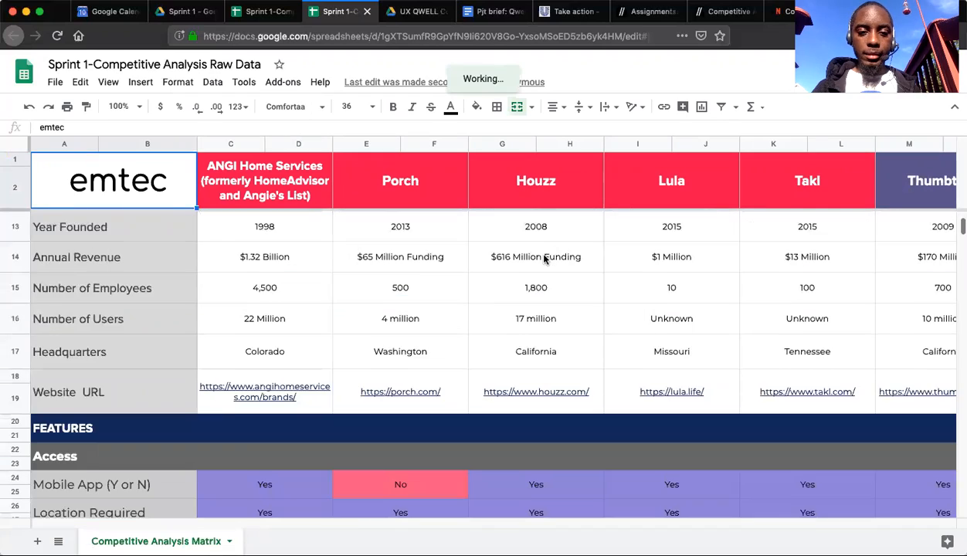
scroll(544, 258, up, 5)
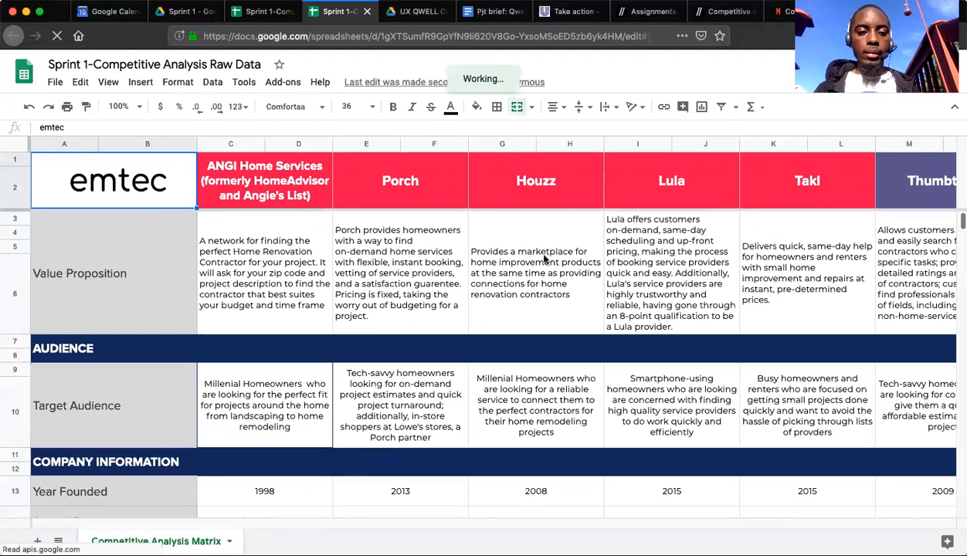
key(super+a)
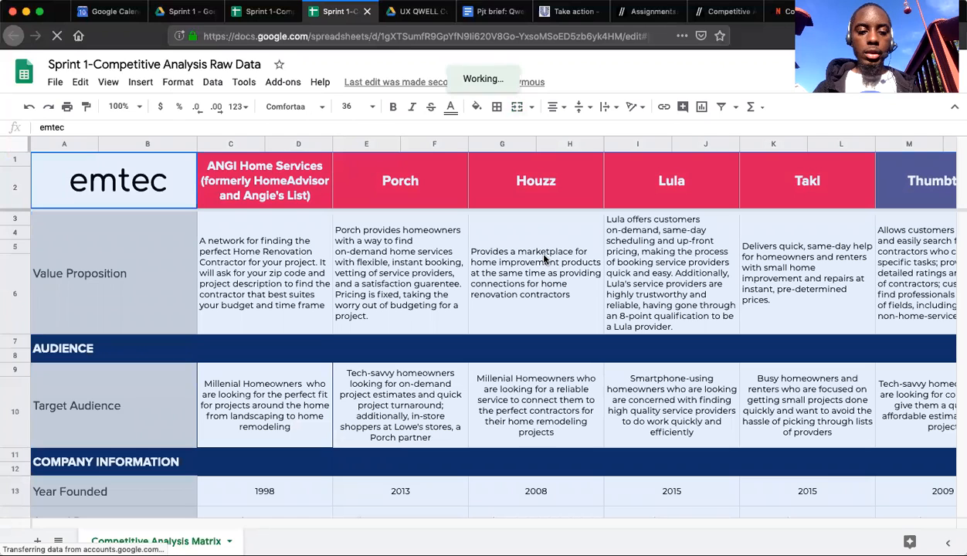
scroll(543, 258, down, 1)
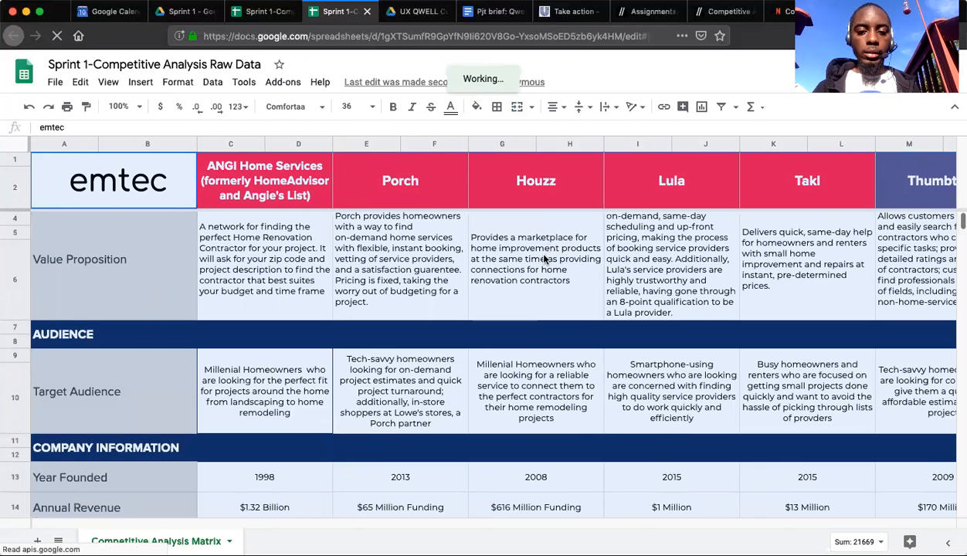
scroll(543, 258, down, 10)
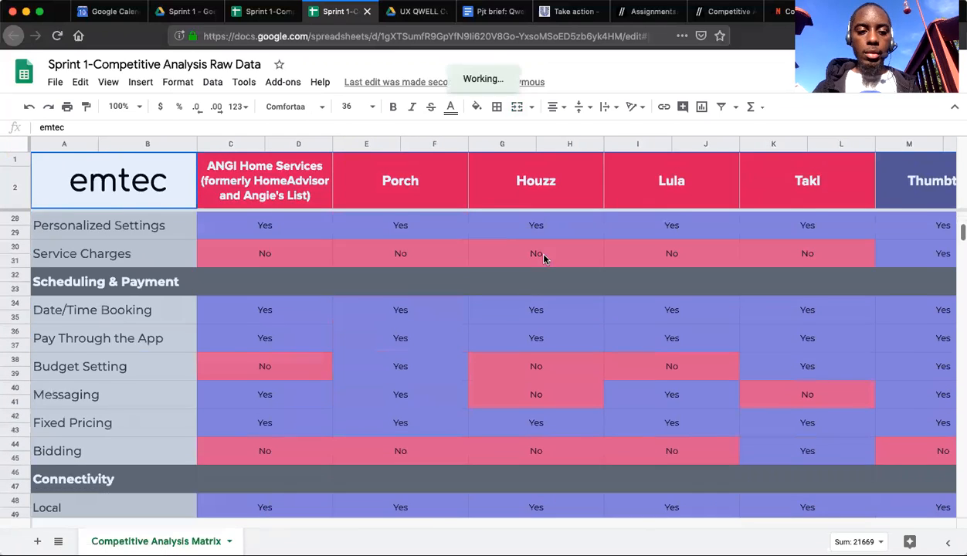
scroll(544, 258, up, 10)
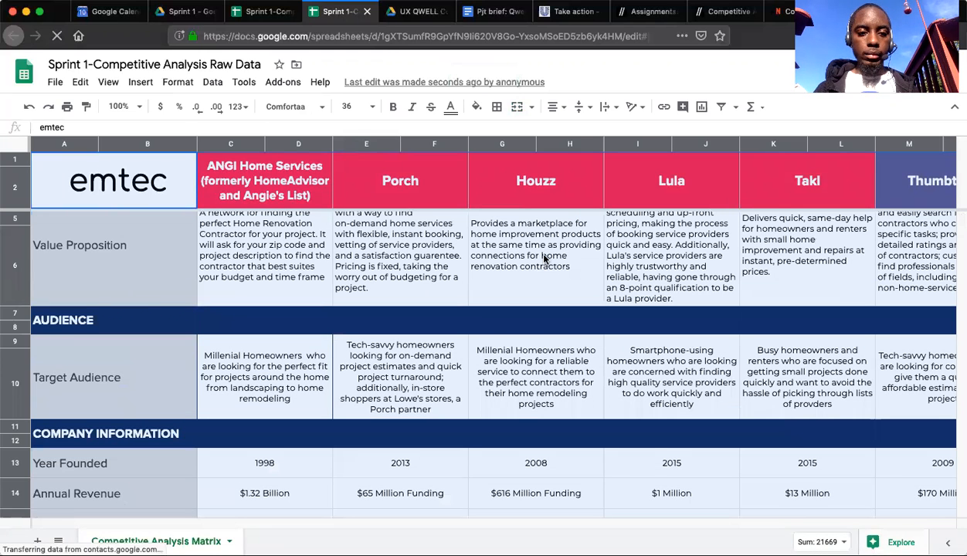
click(389, 193)
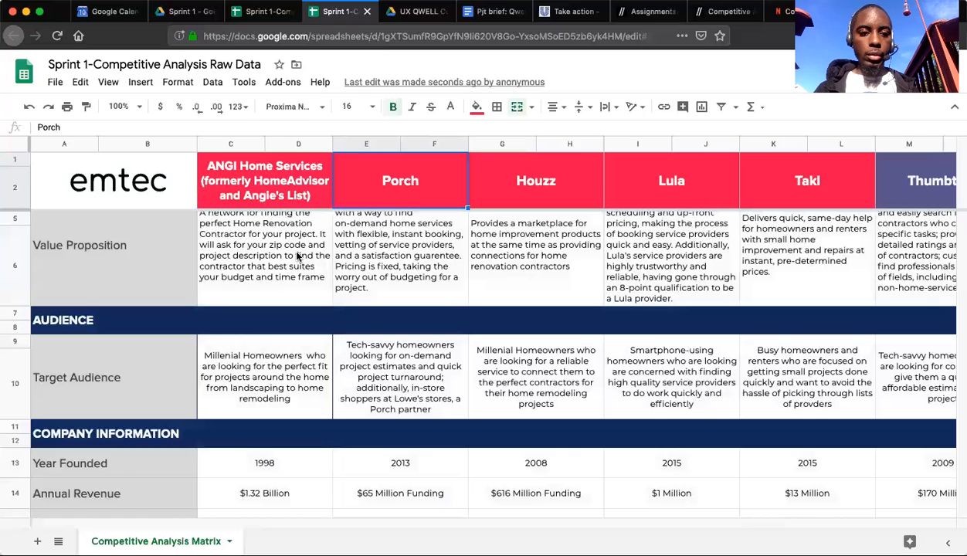
key(super+a)
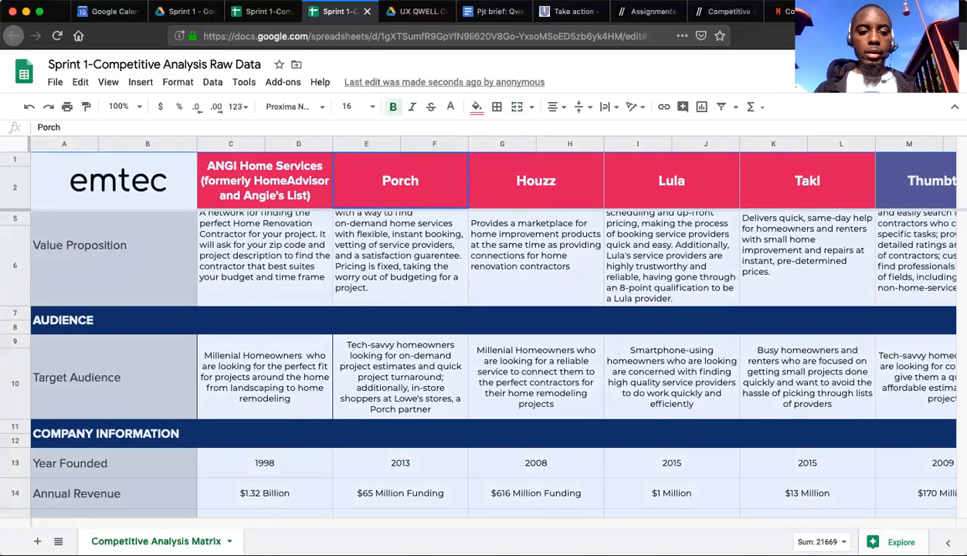
key(Delete)
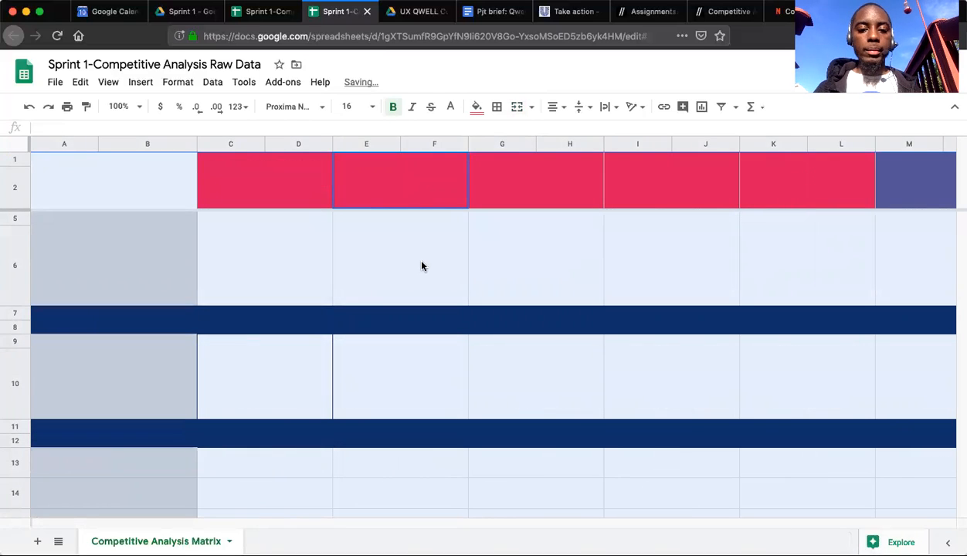
click(421, 266)
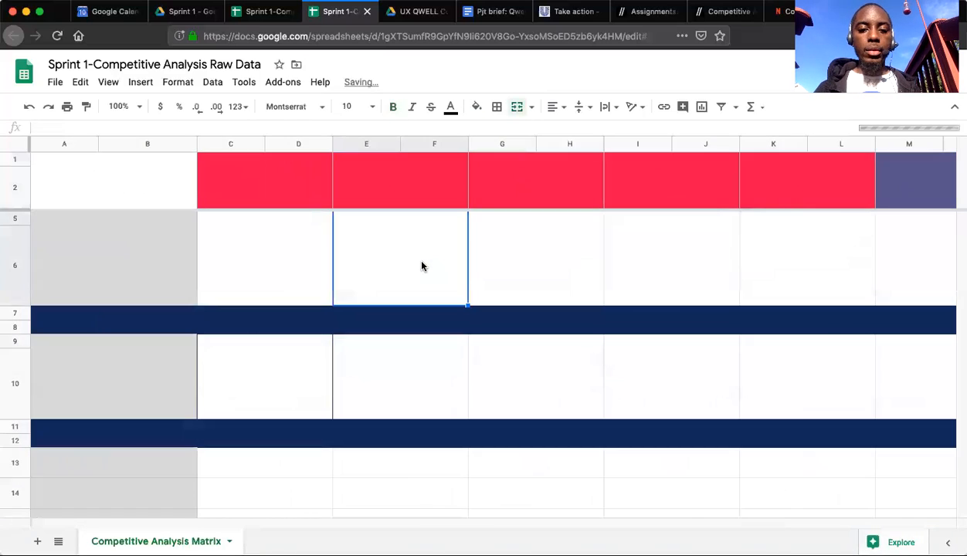
Fill the header cells across columns G to L with the custom light purple color.
click(280, 186)
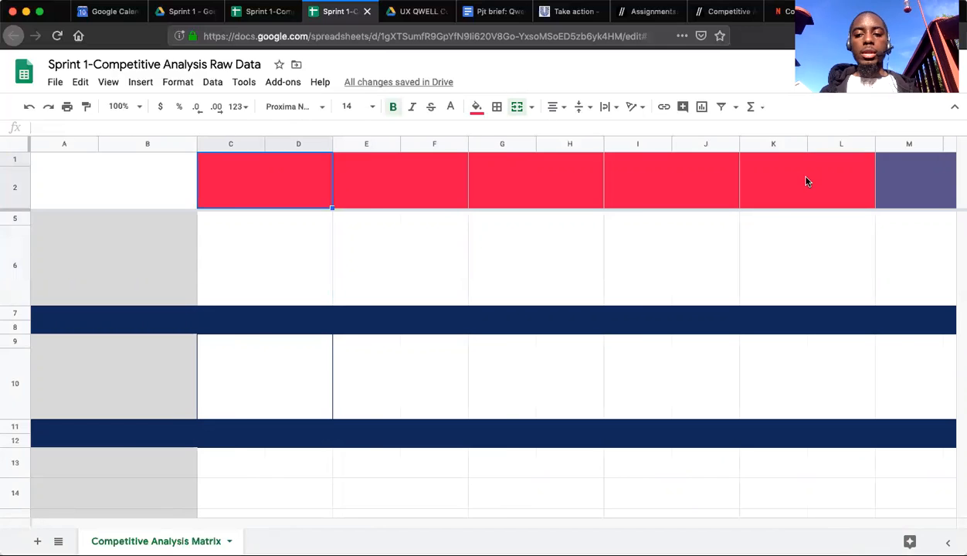
scroll(805, 180, right, 5)
scroll(734, 215, left, 5)
scroll(593, 200, up, 2)
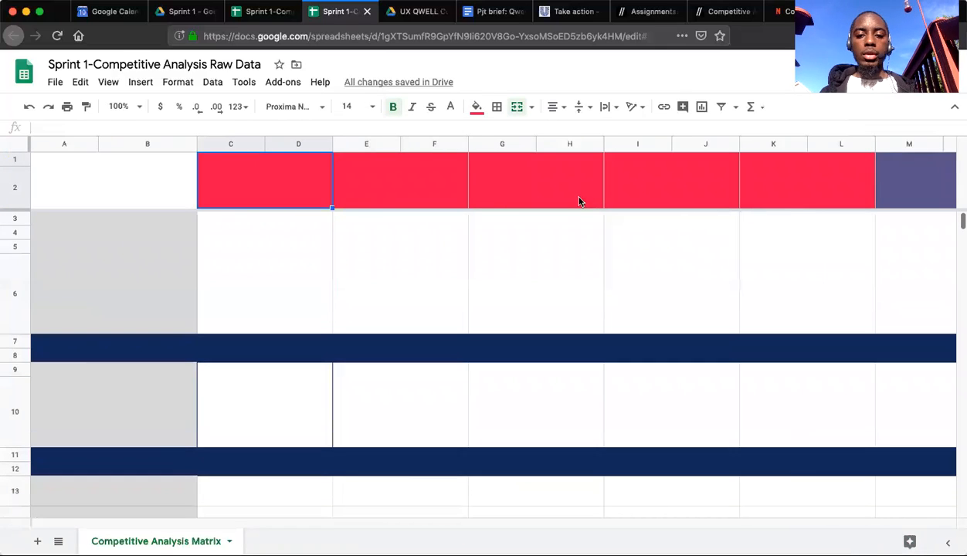
click(538, 181)
shift+click(801, 181)
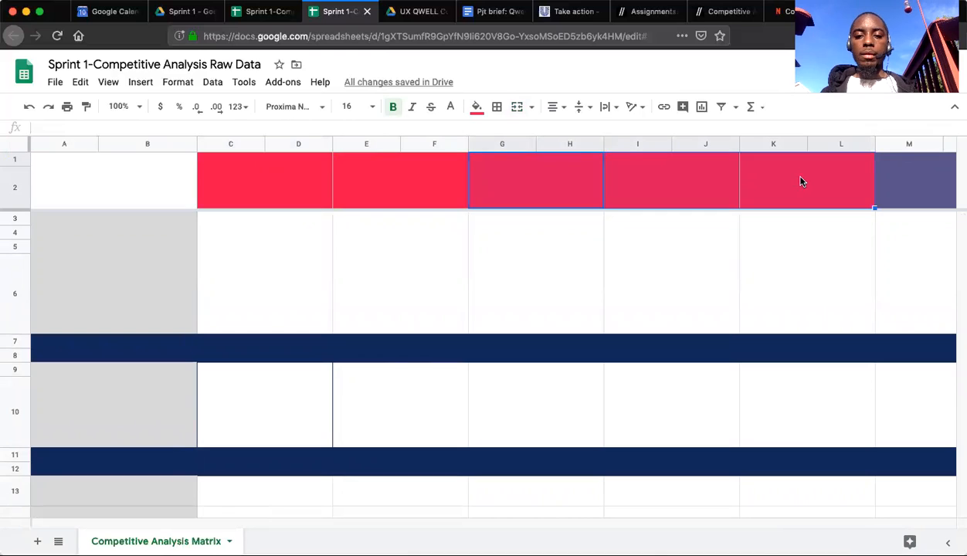
click(477, 108)
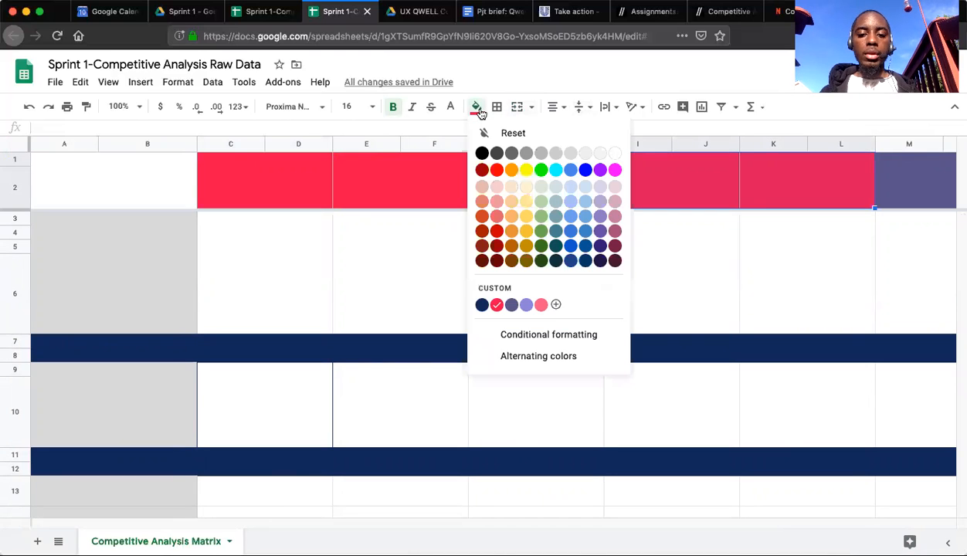
click(526, 306)
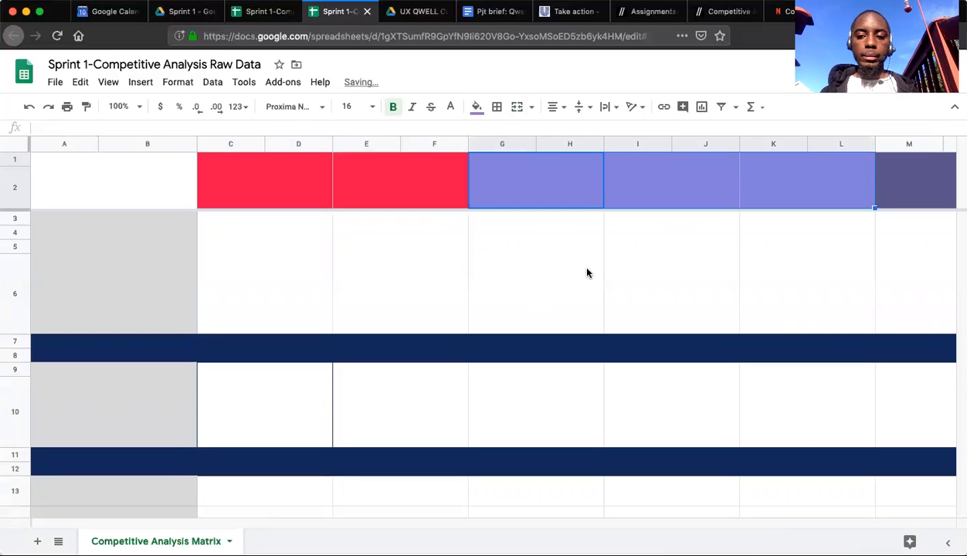
click(635, 263)
Fill the header cells across columns G to L with the custom dark purple color.
drag(572, 183, 803, 188)
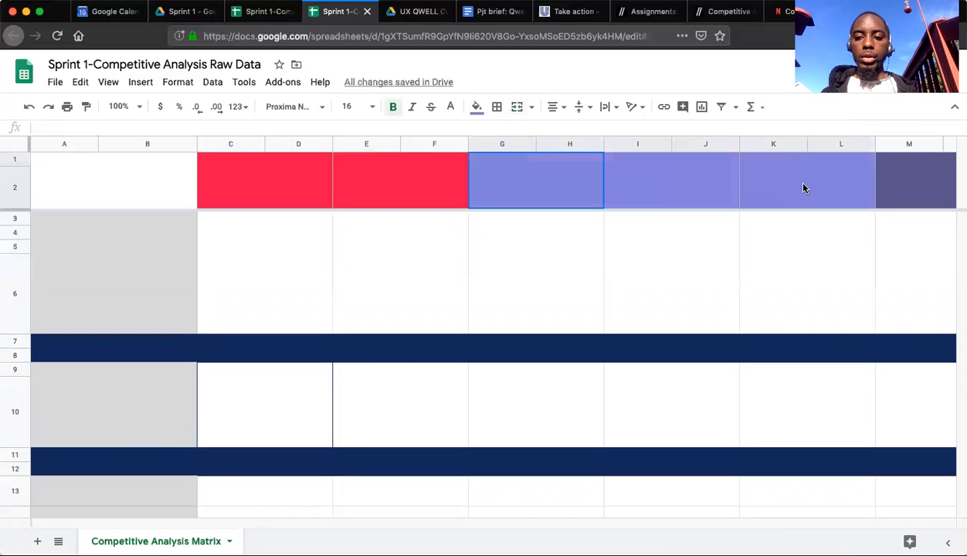
click(479, 108)
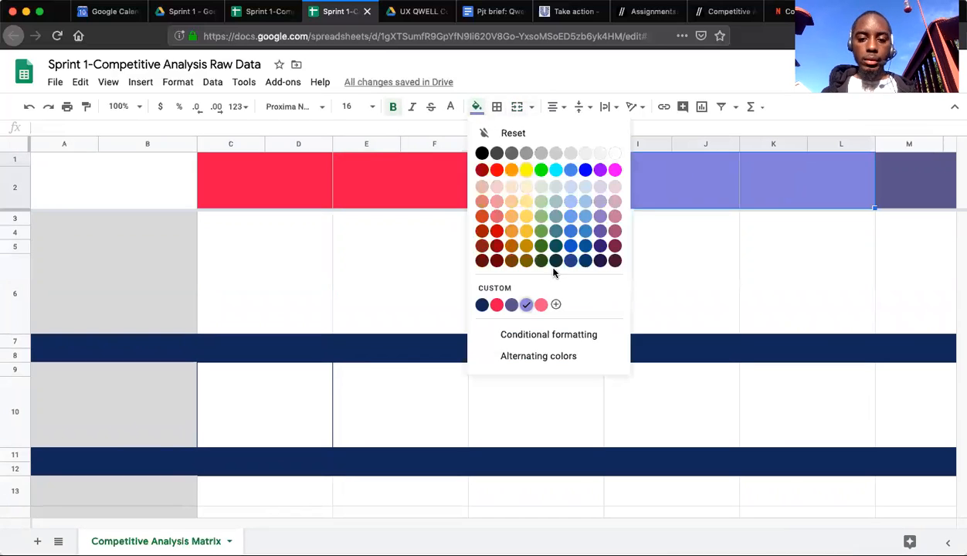
click(511, 306)
click(647, 255)
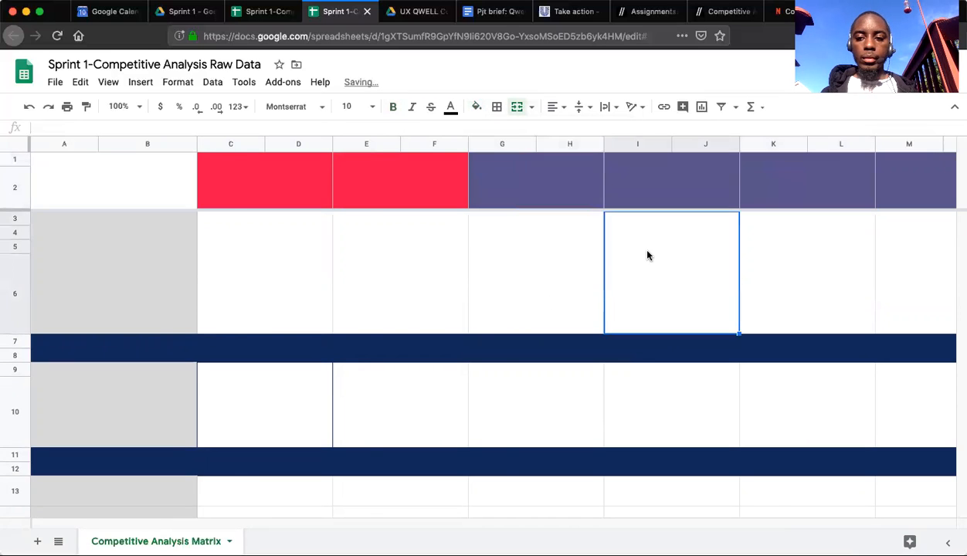
scroll(647, 255, right, 5)
scroll(647, 255, left, 5)
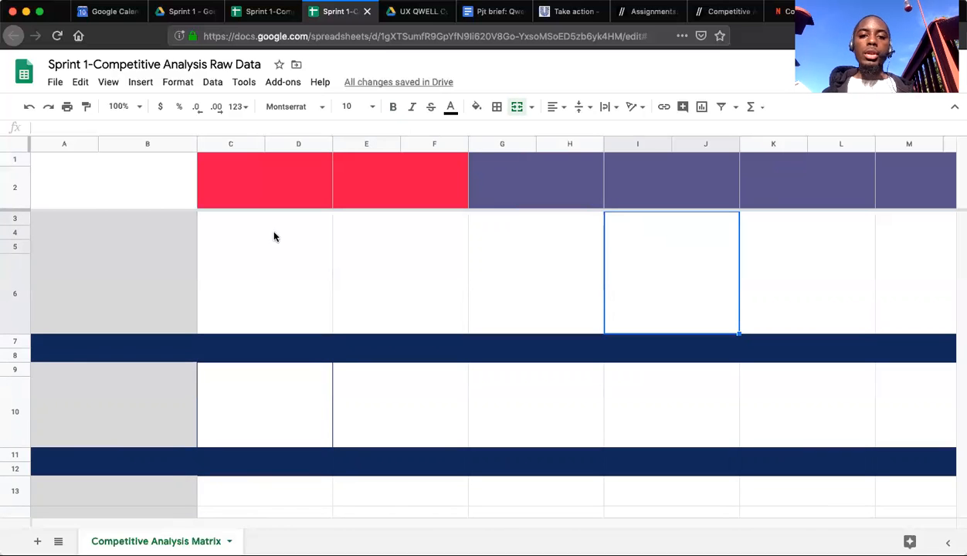
Copy columns A and B with the row labels from the original matrix into columns A and B of the cleared copy.
click(272, 13)
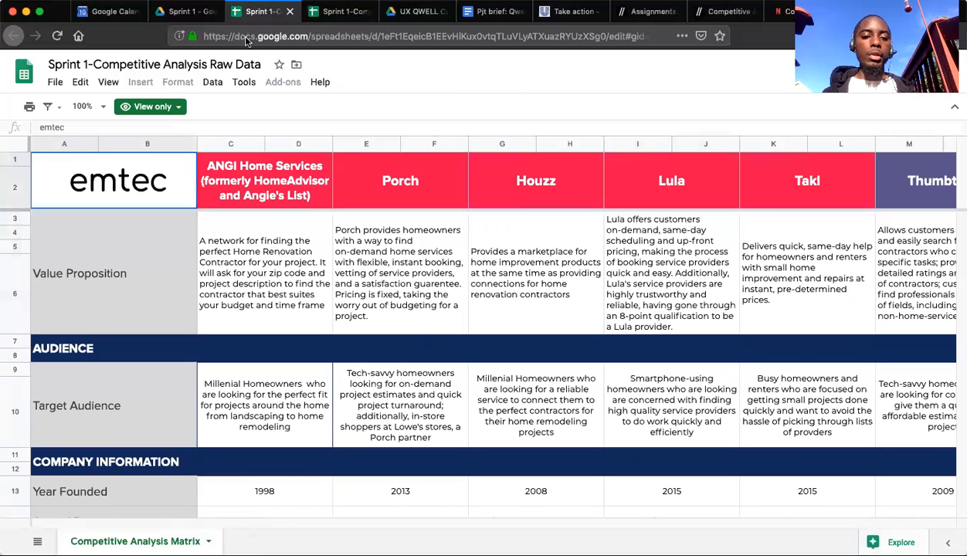
click(70, 144)
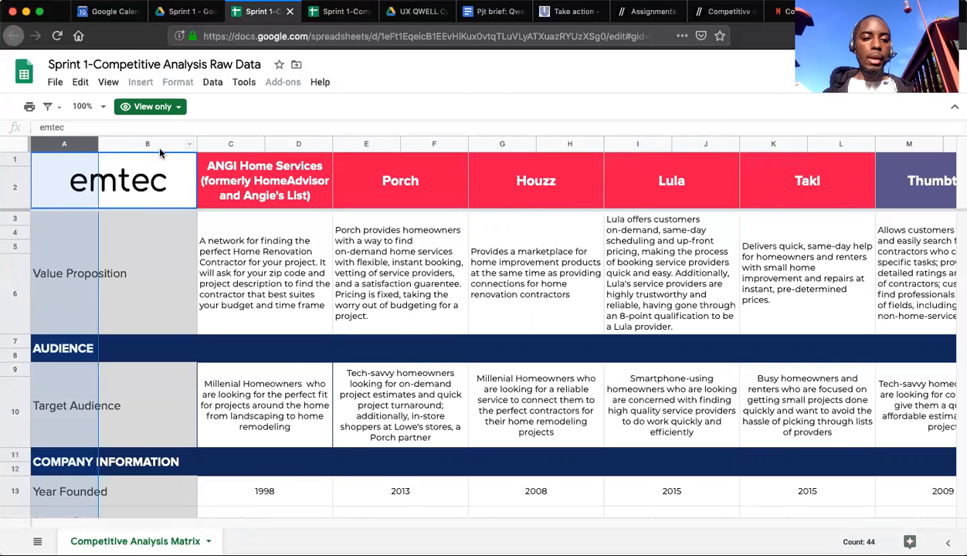
shift+click(128, 142)
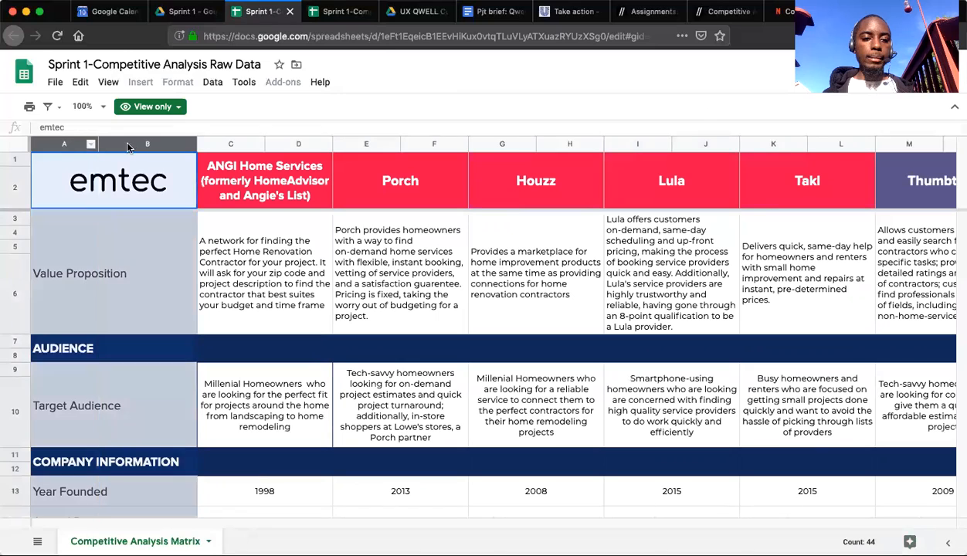
click(341, 14)
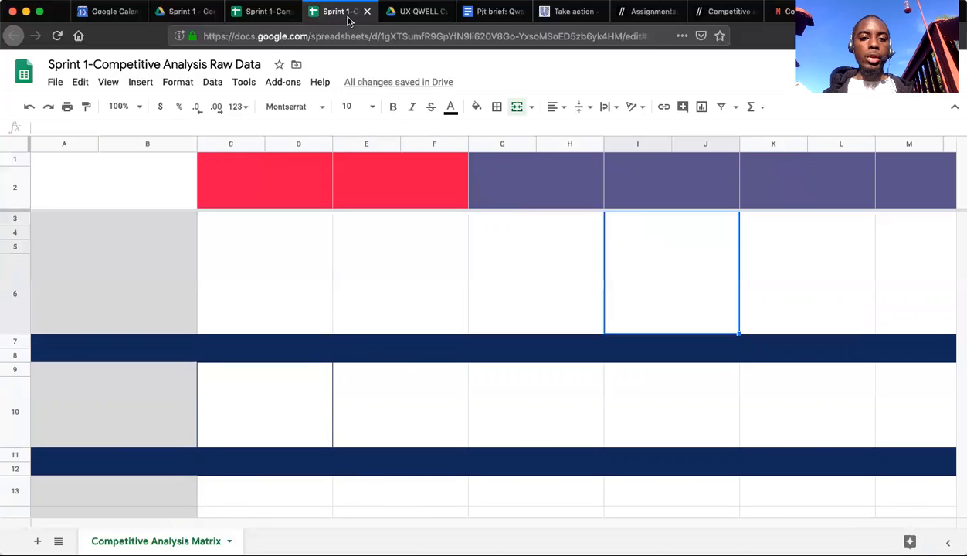
click(68, 145)
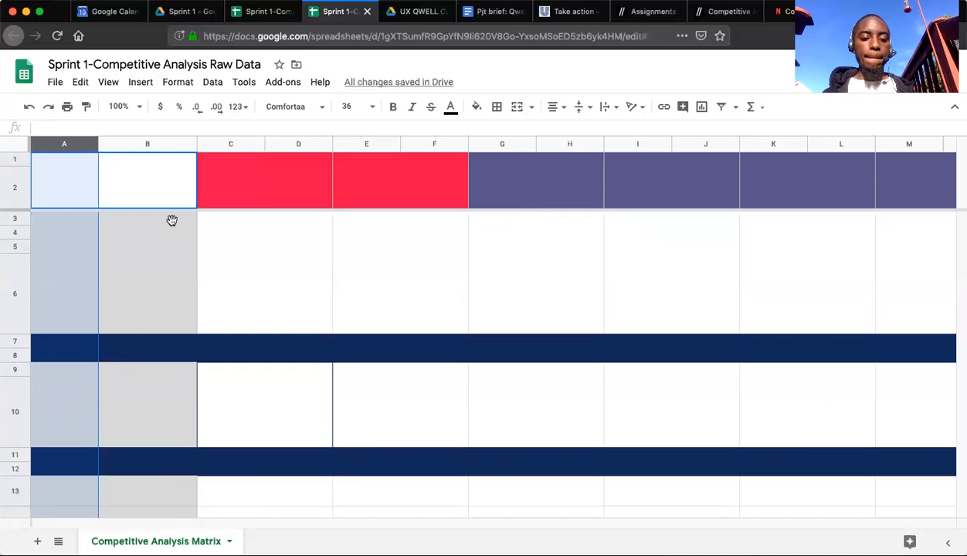
click(261, 268)
scroll(151, 305, down, 5)
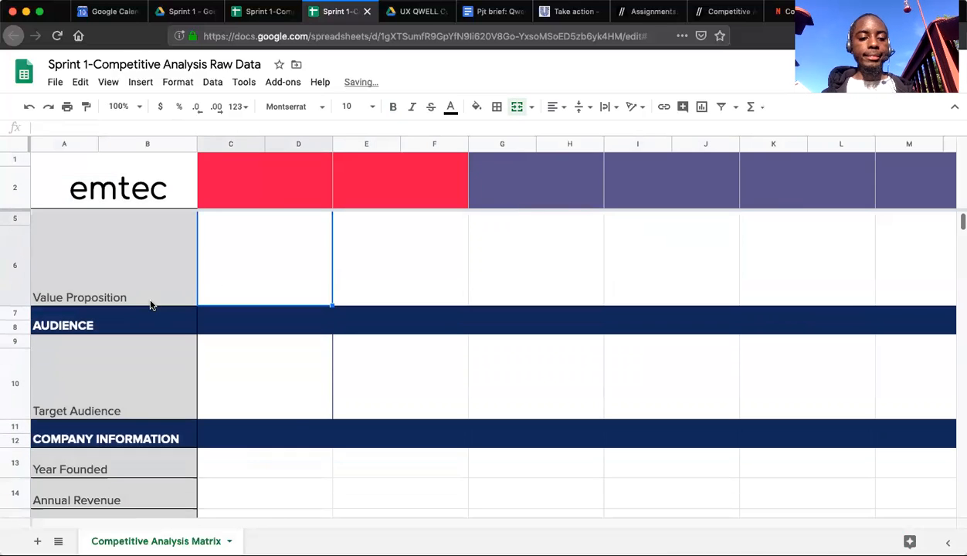
scroll(151, 305, down, 8)
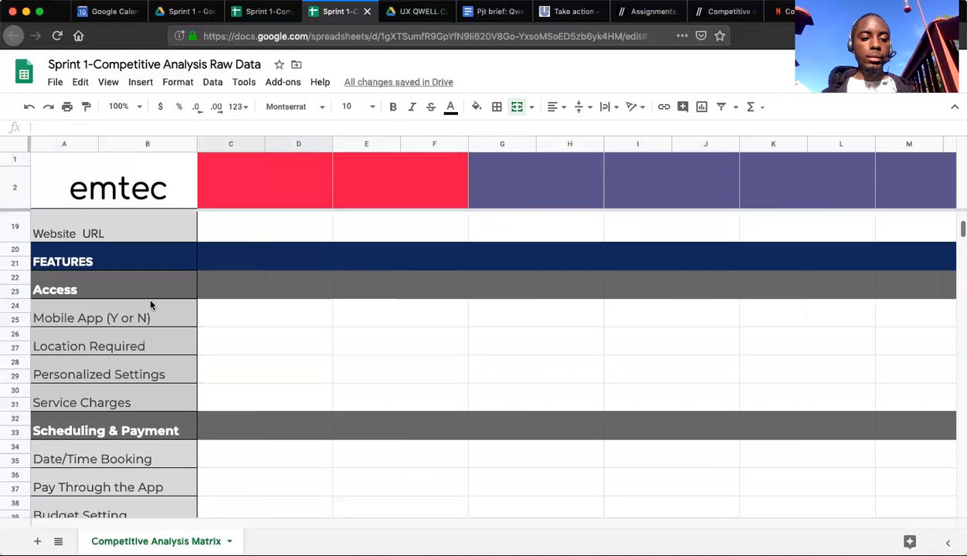
scroll(150, 305, up, 13)
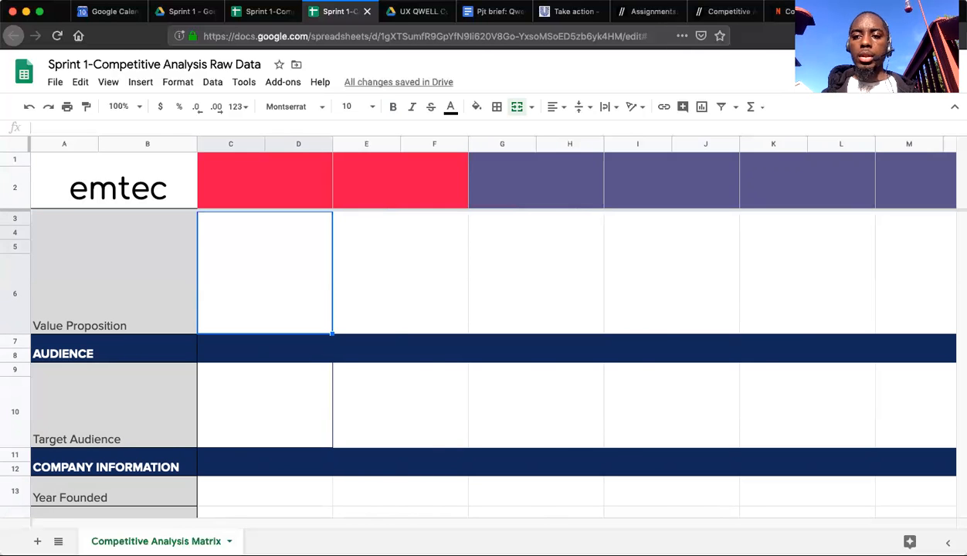
Search the web for "qwell" in a new browser tab.
click(879, 12)
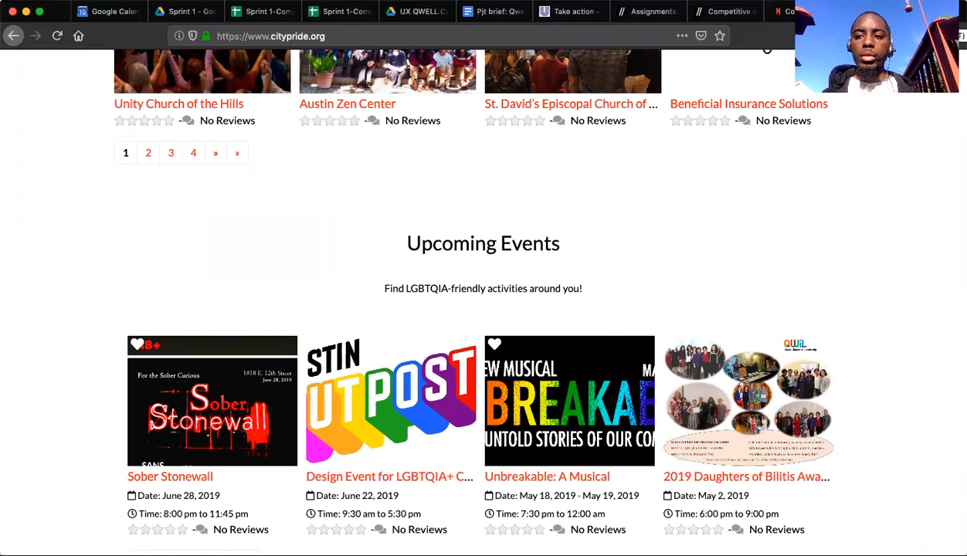
key(super+t)
text(que)
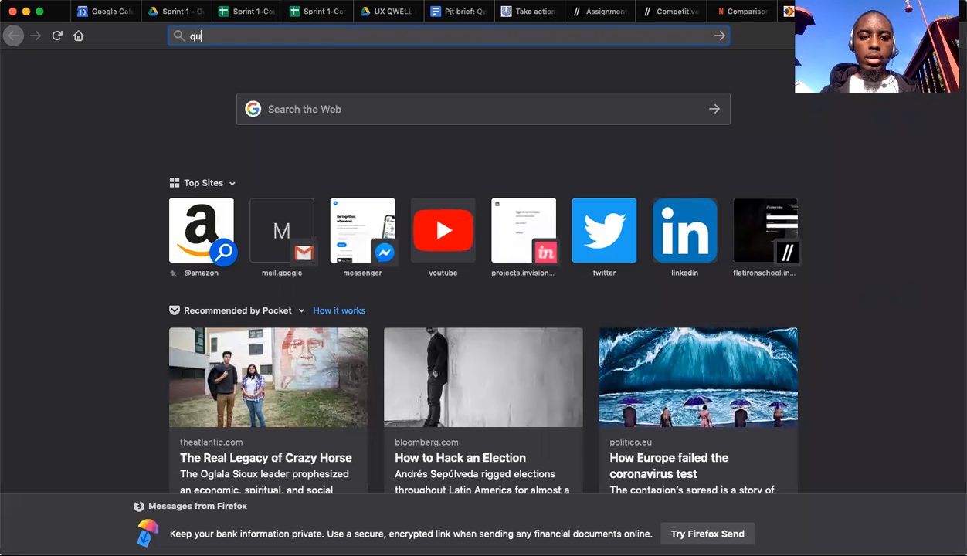
key(BackSpace)
key(BackSpace)
text(well)
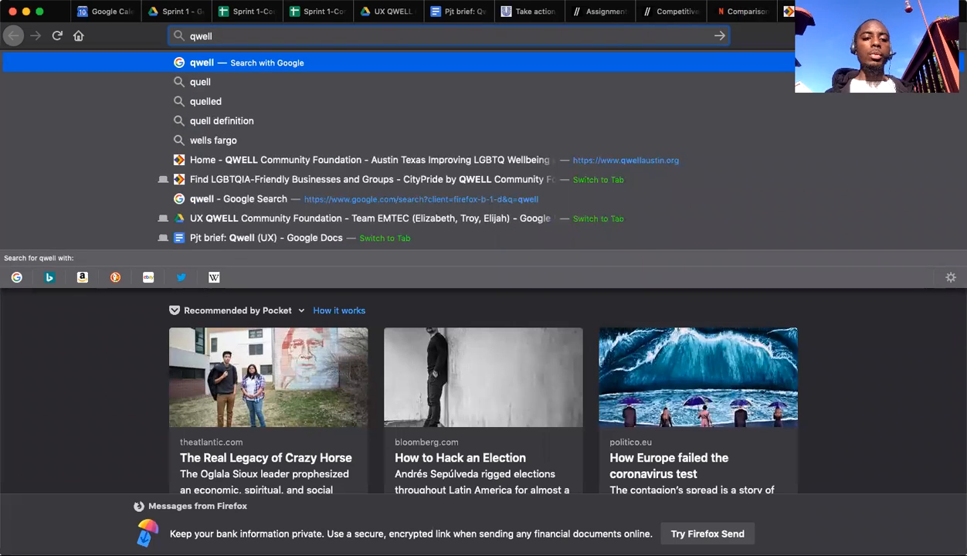
key(Return)
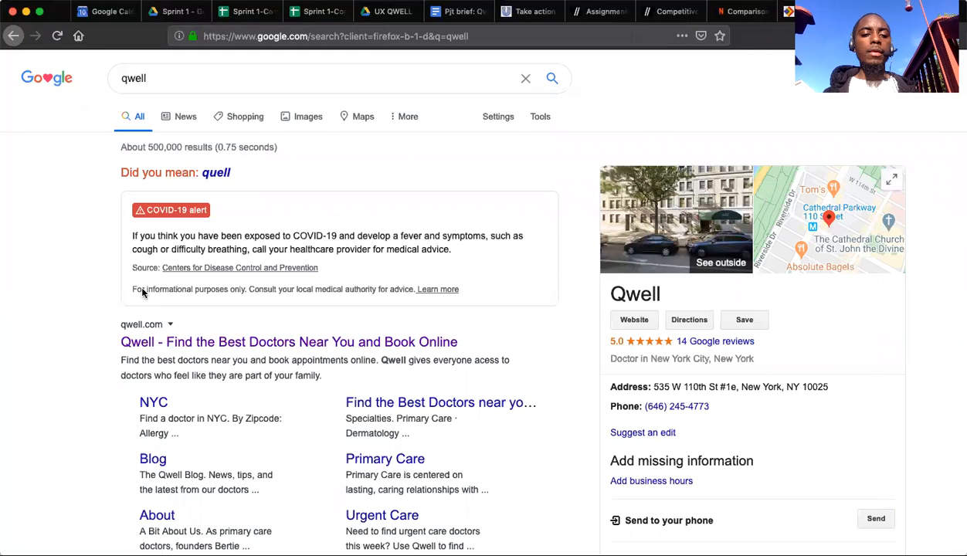
click(151, 342)
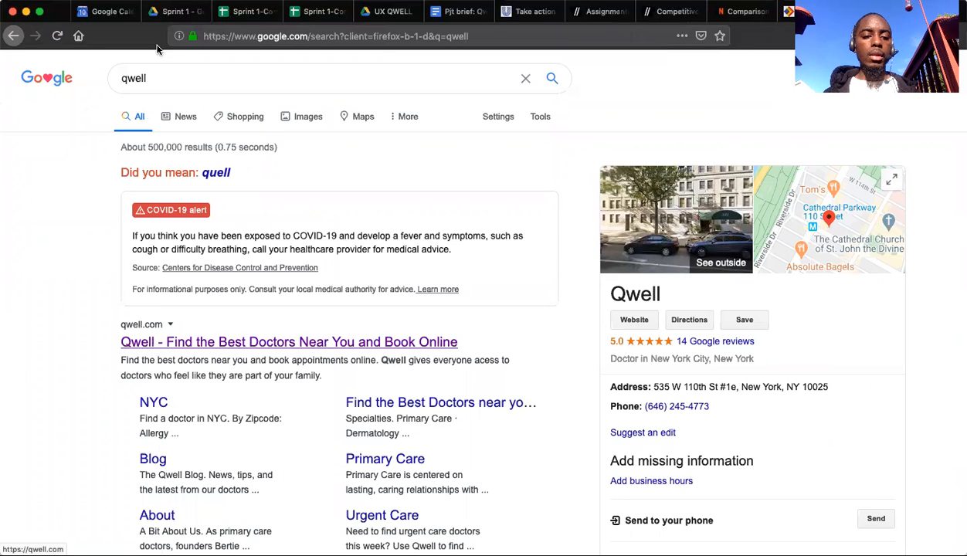
Open the QWELL Community Foundation home page through a "qwellaustin" search and browse the tiles on Unilever's Take action page.
click(169, 78)
text(austin)
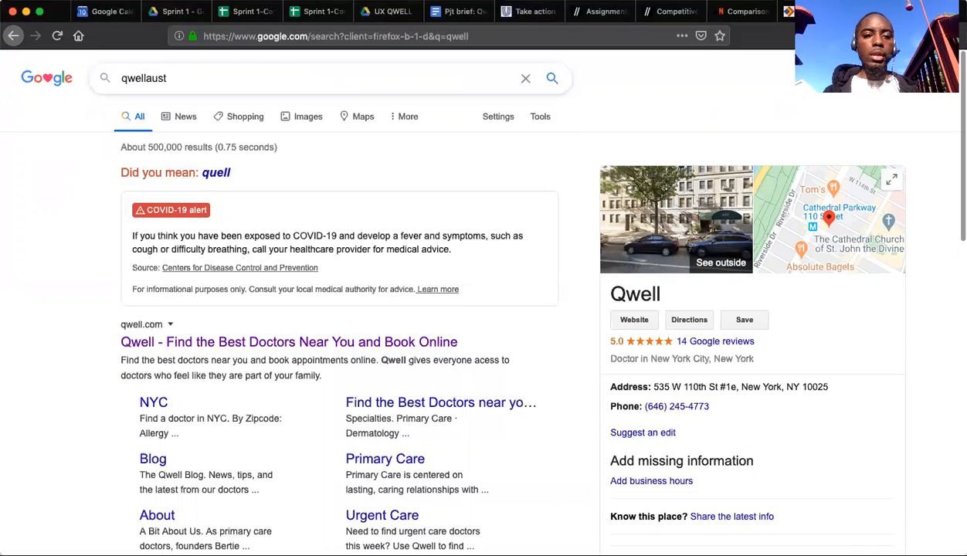
key(Return)
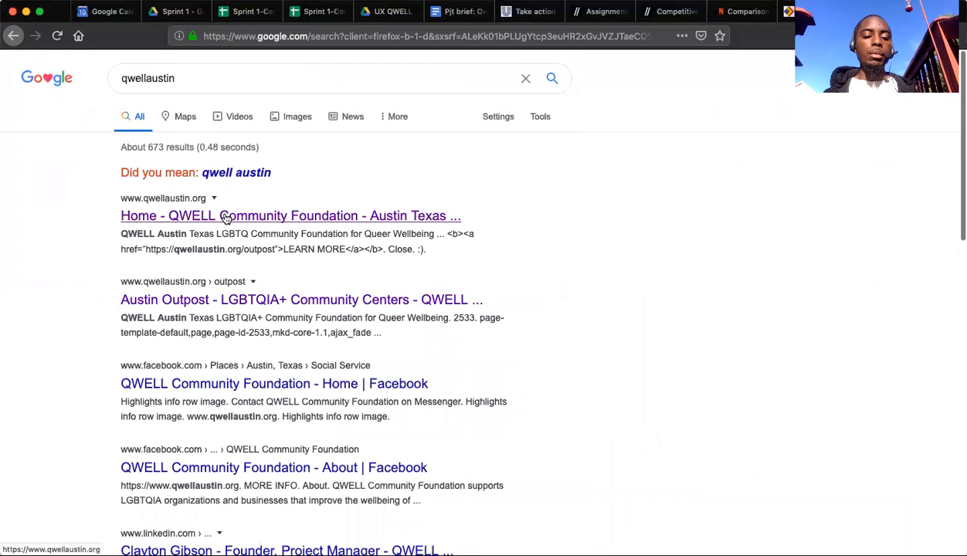
click(225, 217)
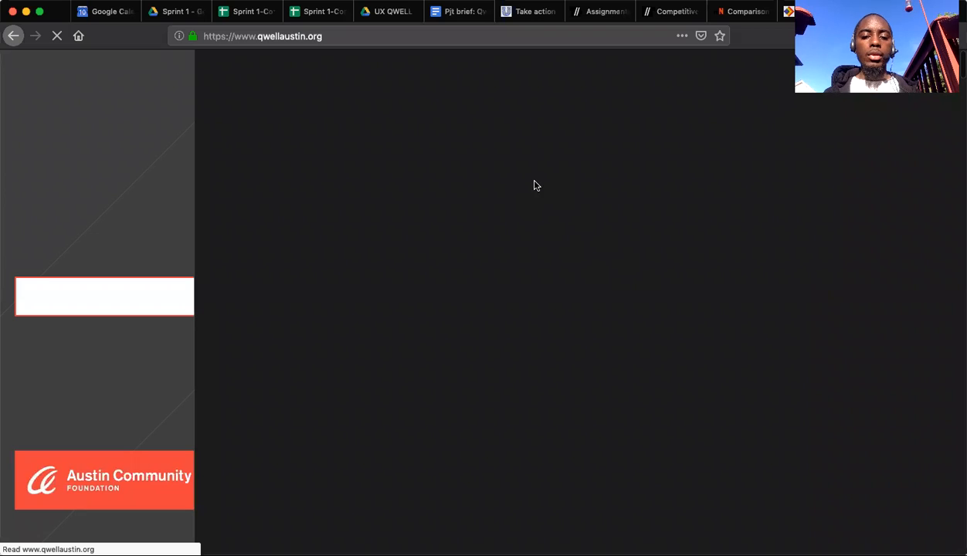
click(529, 11)
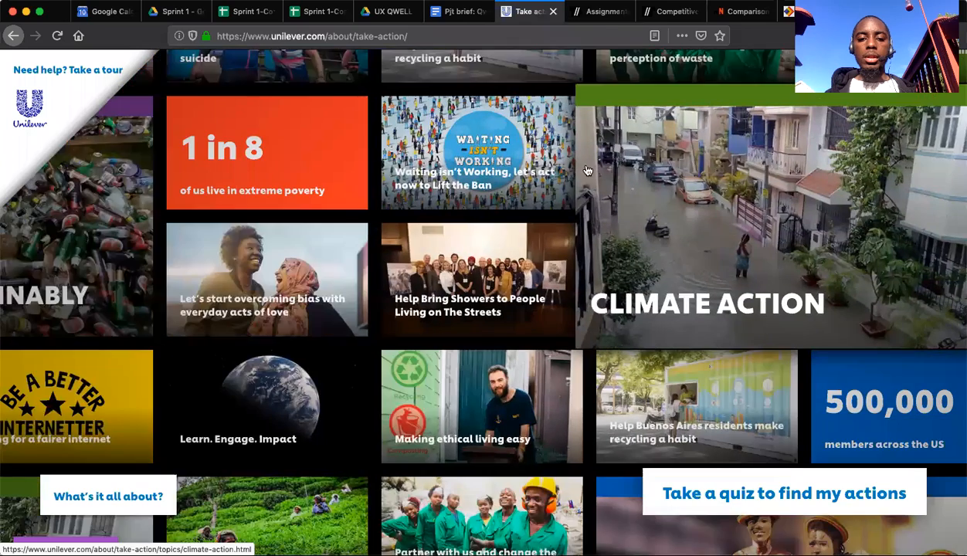
drag(588, 171, 492, 246)
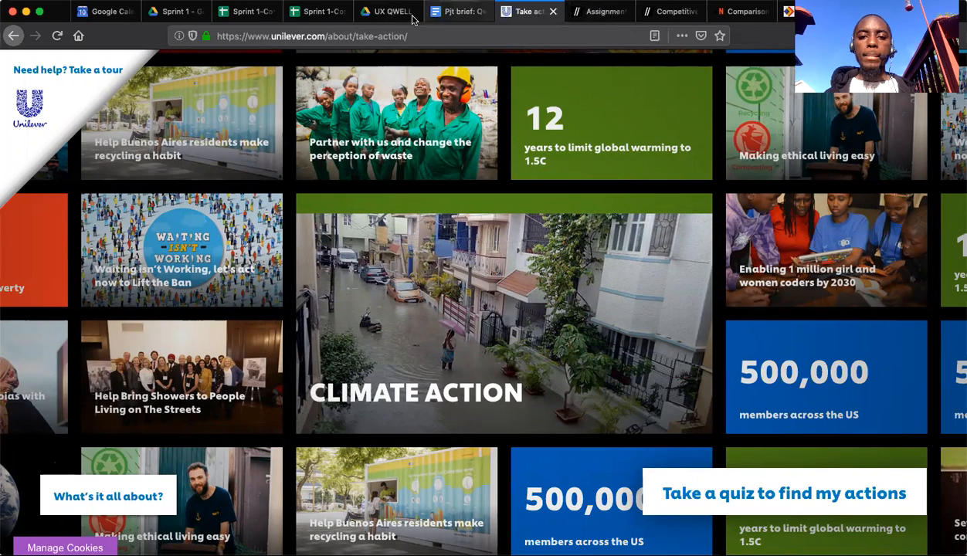
Close the original view-only competitive analysis spreadsheet and return to the editable copy.
click(319, 15)
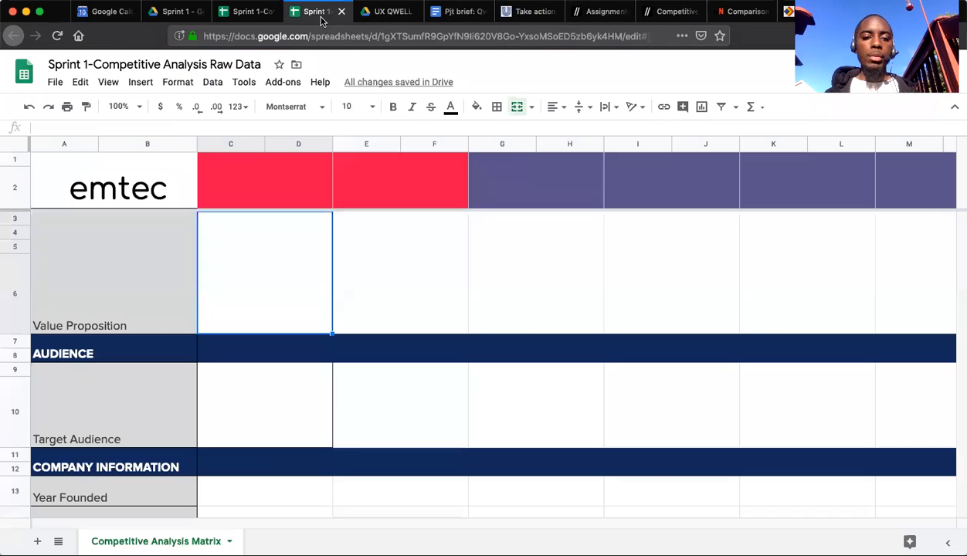
click(263, 17)
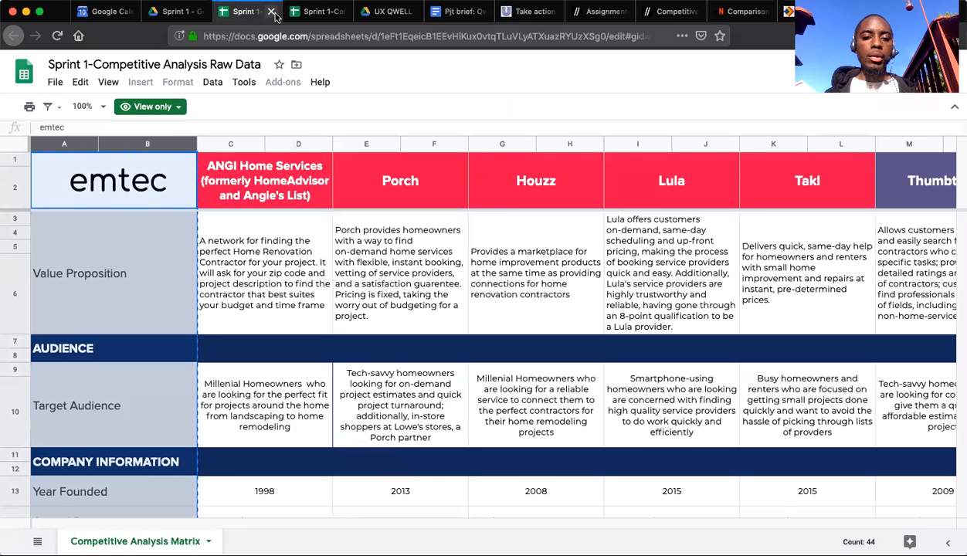
click(272, 12)
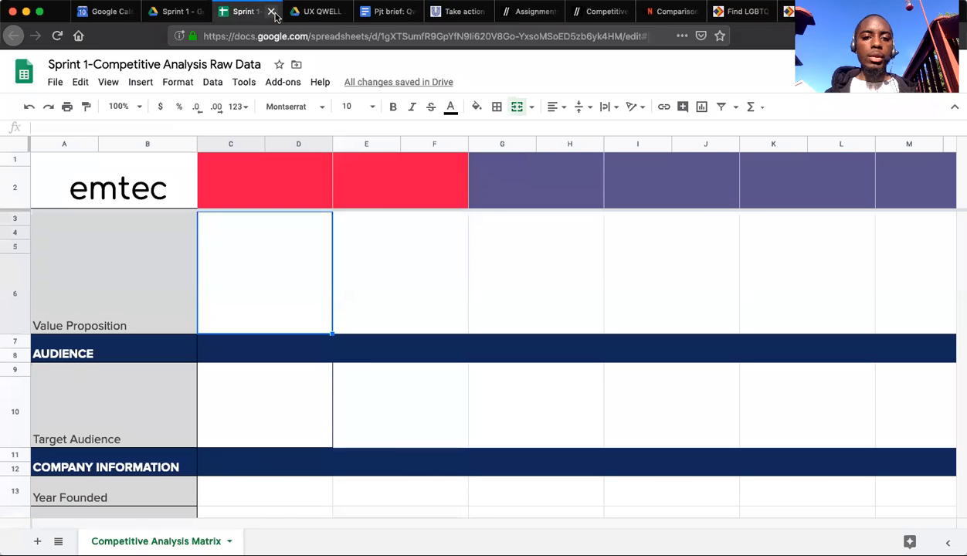
Enter "Unilever (Take Action)" as the first purple header, in the merged cell across columns G and H.
click(486, 173)
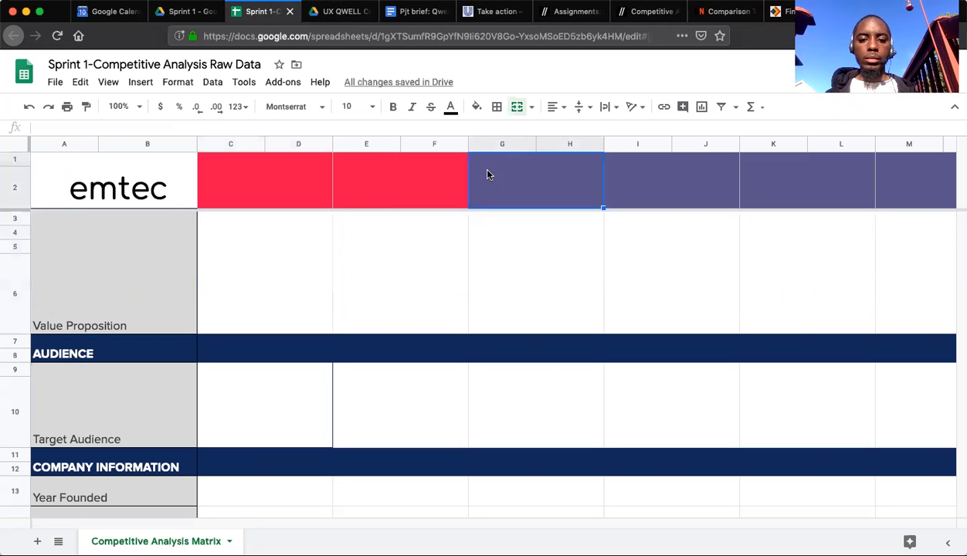
text(Unil)
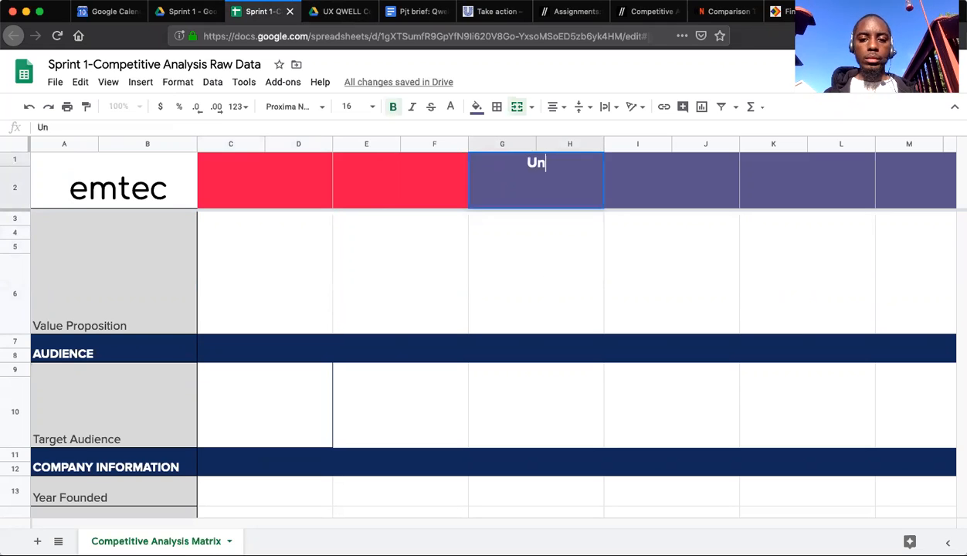
key(BackSpace)
key(BackSpace)
key(BackSpace)
key(BackSpace)
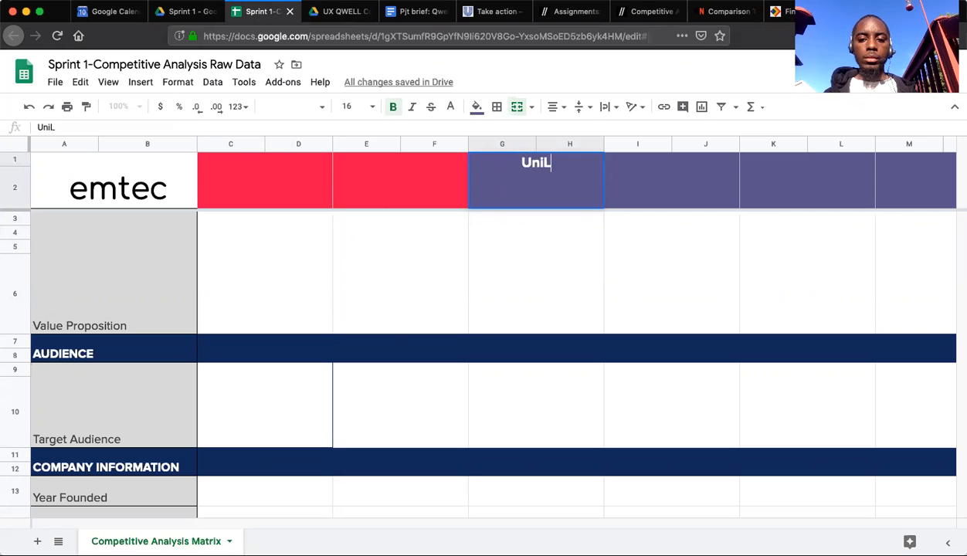
text(Un)
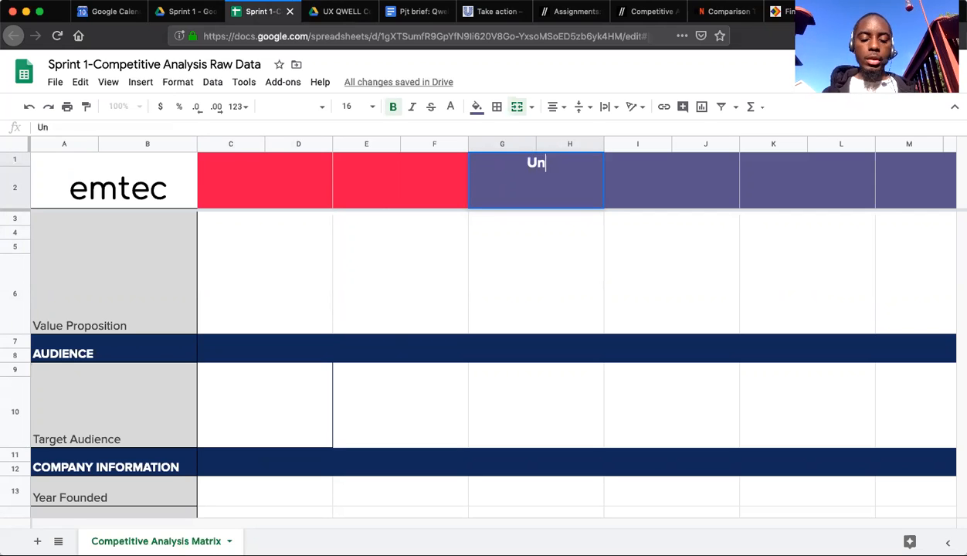
text(iLever)
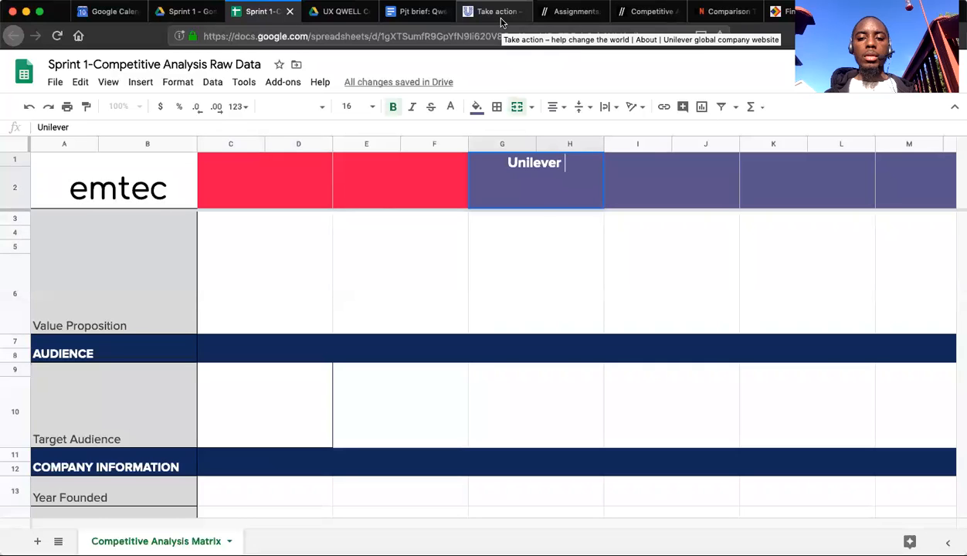
text(()
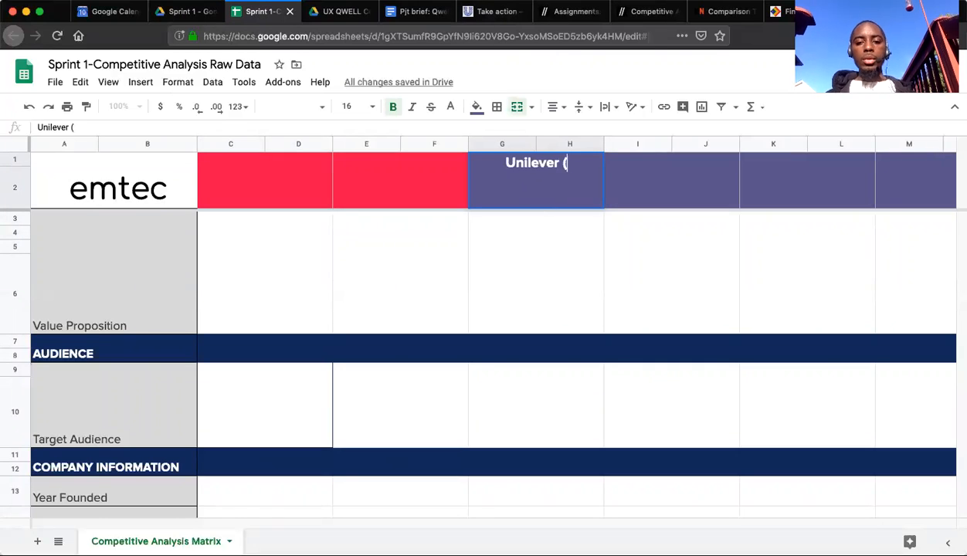
text(Take Action))
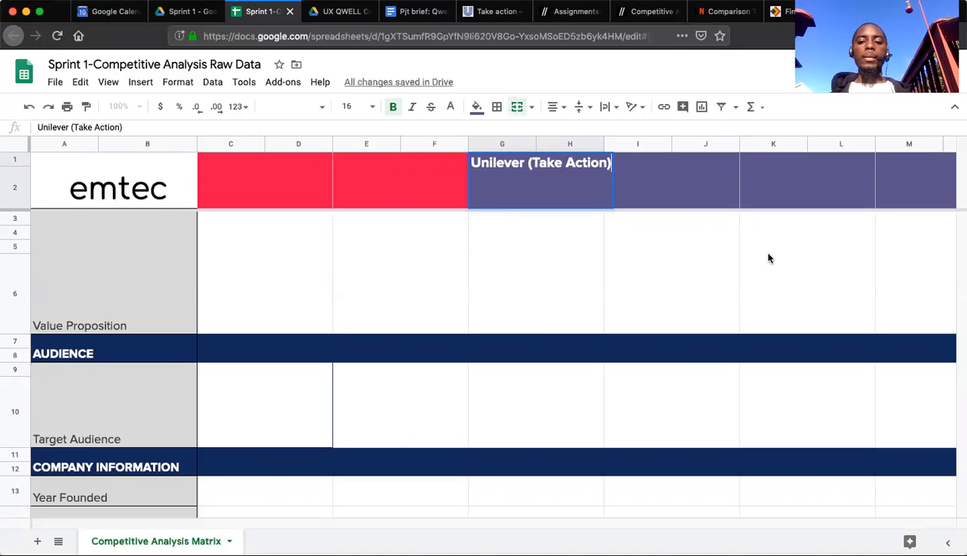
scroll(769, 258, right, 10)
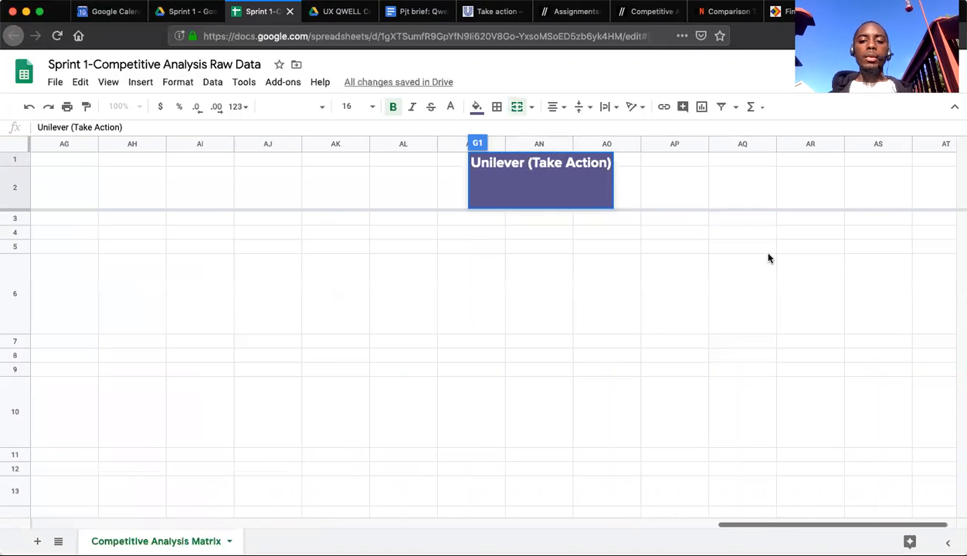
click(768, 256)
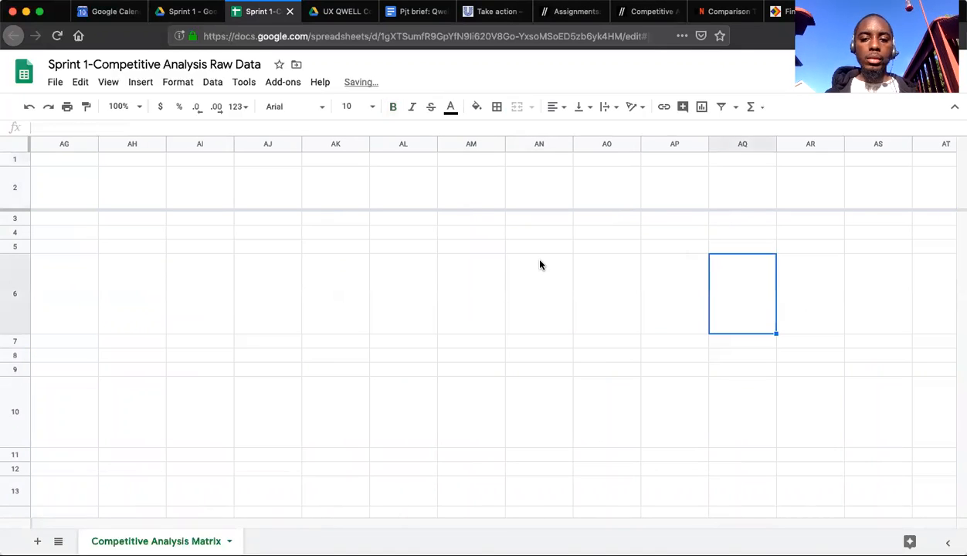
scroll(540, 263, left, 5)
scroll(539, 265, left, 10)
scroll(533, 263, right, 5)
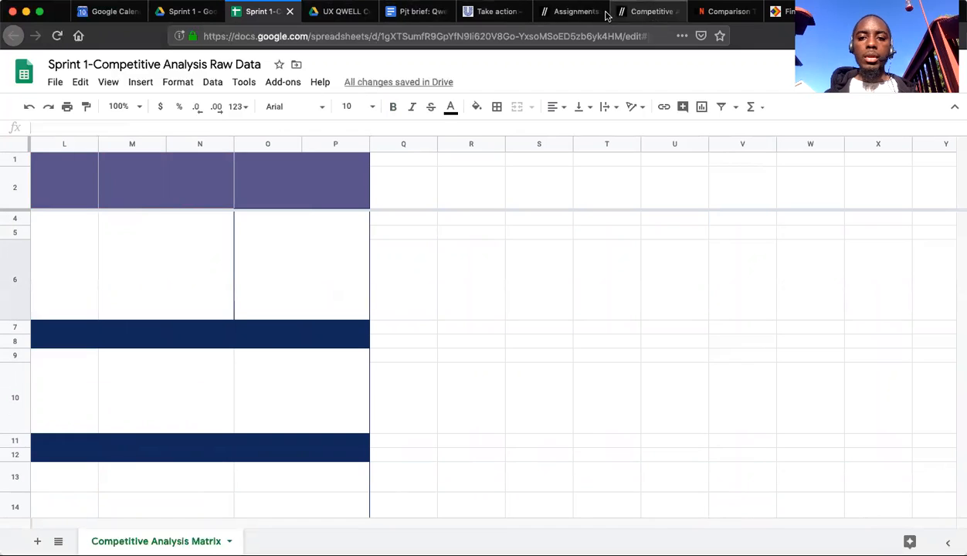
Review the Process steps of the Competitive Analysis assignment on the course site and check the Qwell project brief.
click(573, 13)
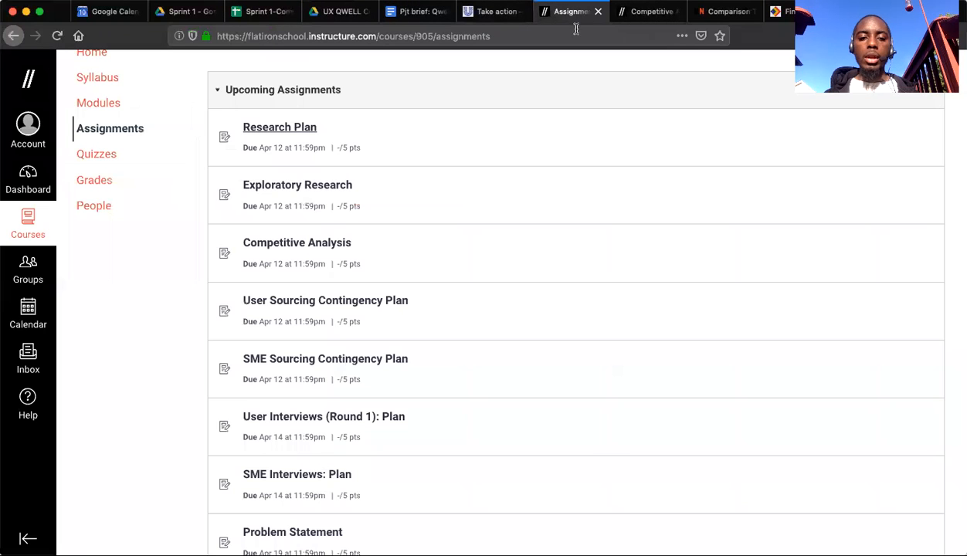
click(624, 13)
scroll(506, 239, up, 5)
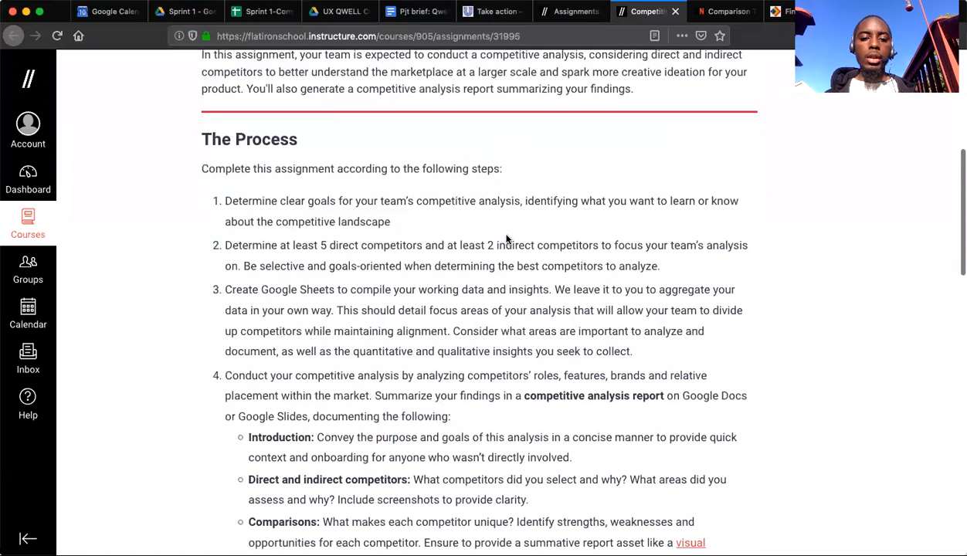
triple_click(392, 216)
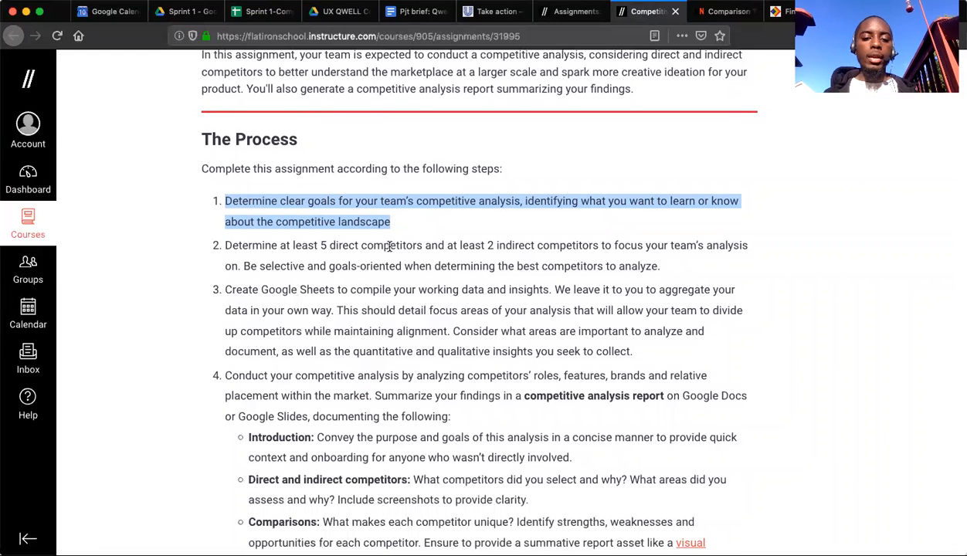
triple_click(369, 302)
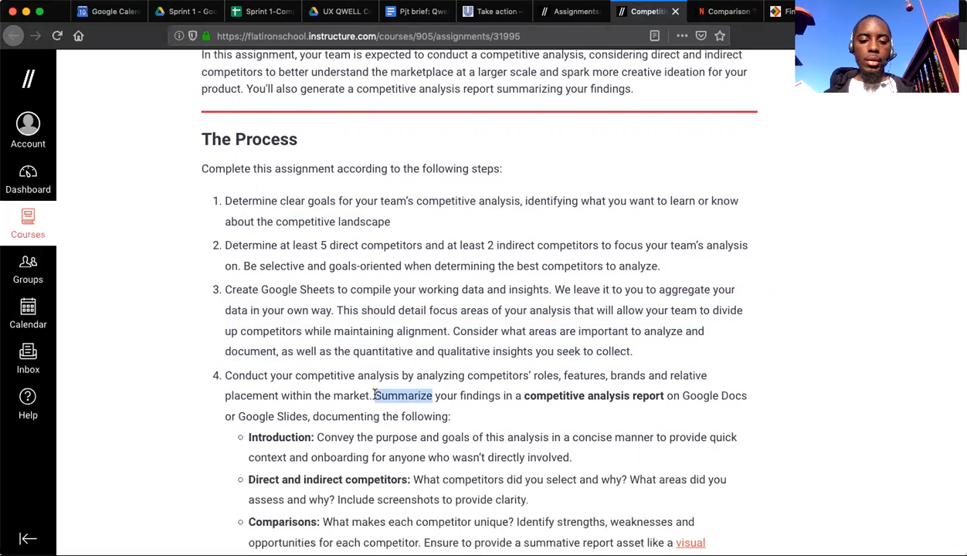
triple_click(369, 386)
click(508, 200)
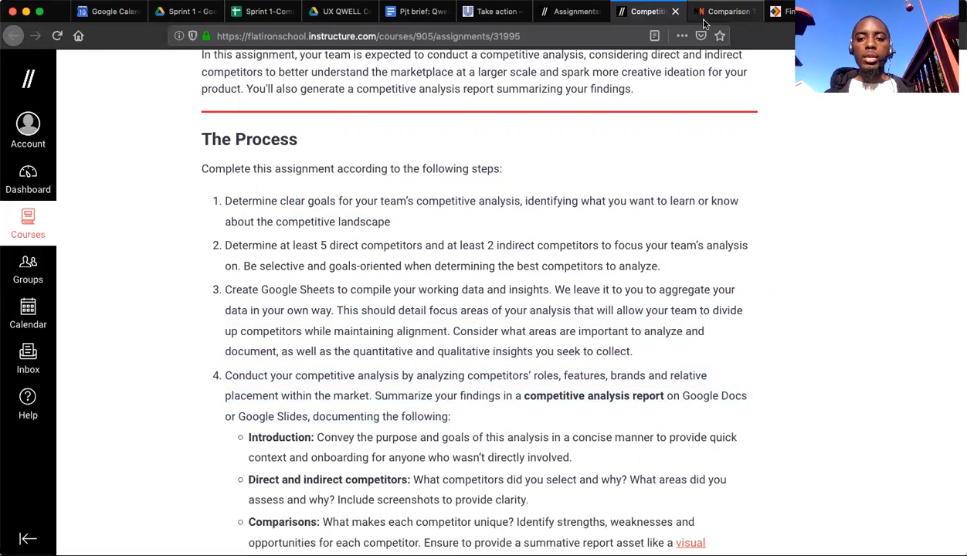
click(416, 12)
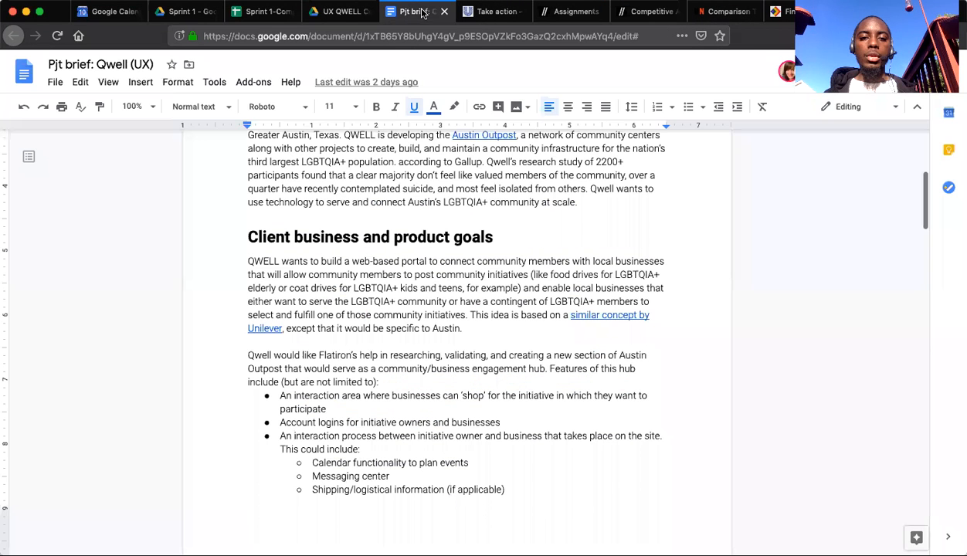
Return to the competitive analysis spreadsheet and enter the label "Goal:" in cell R2.
click(264, 12)
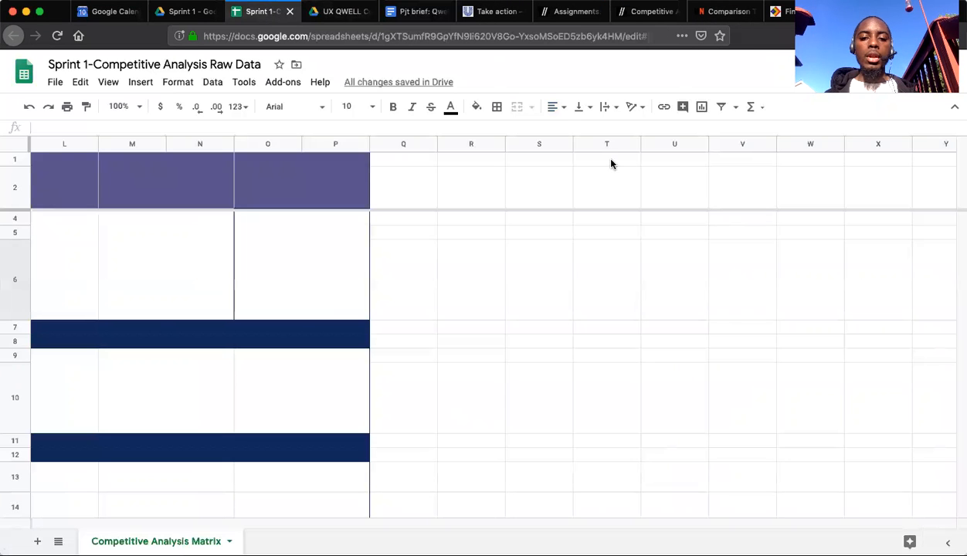
click(479, 200)
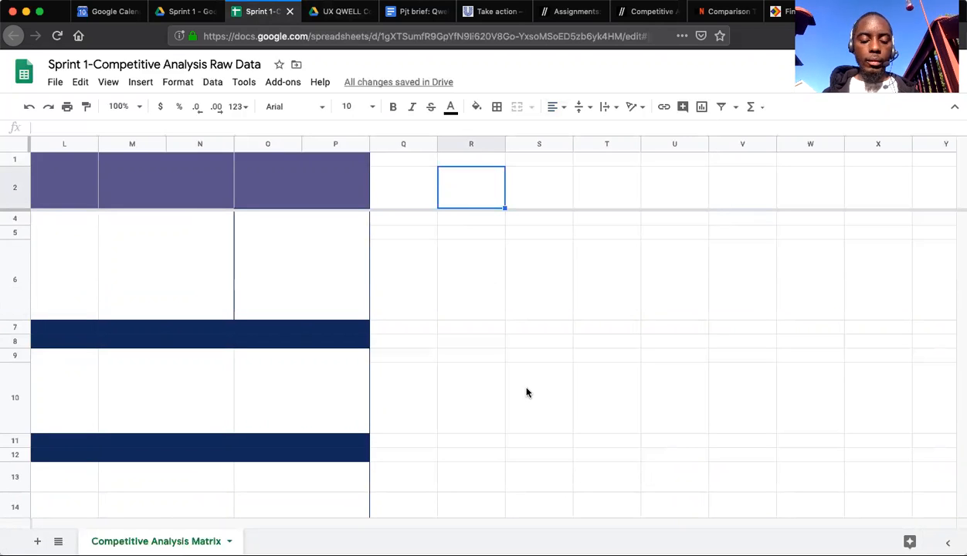
text(Goal:)
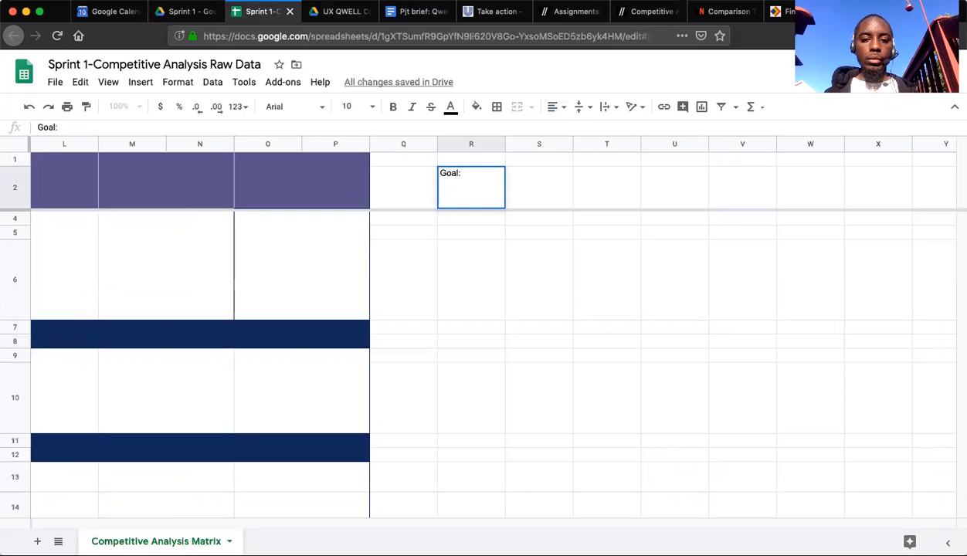
key(Tab)
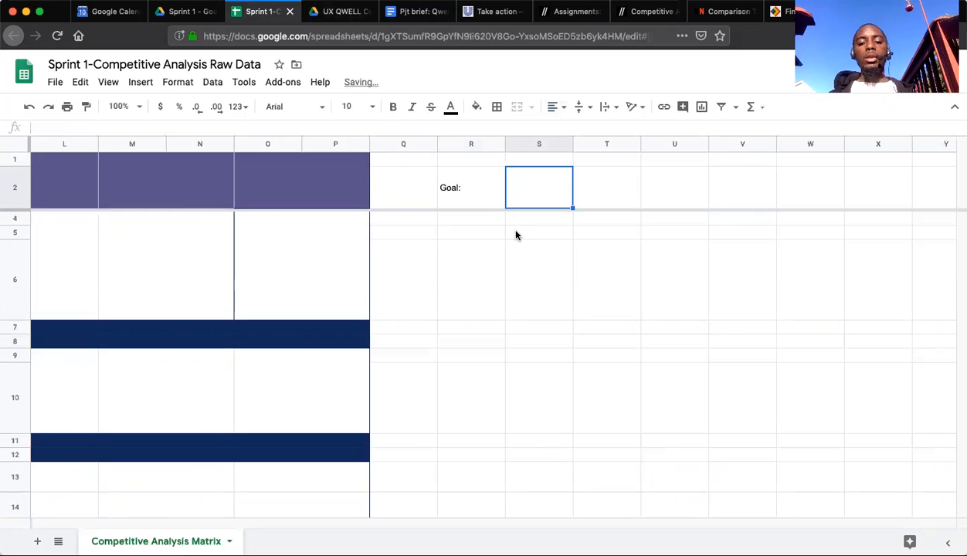
click(463, 220)
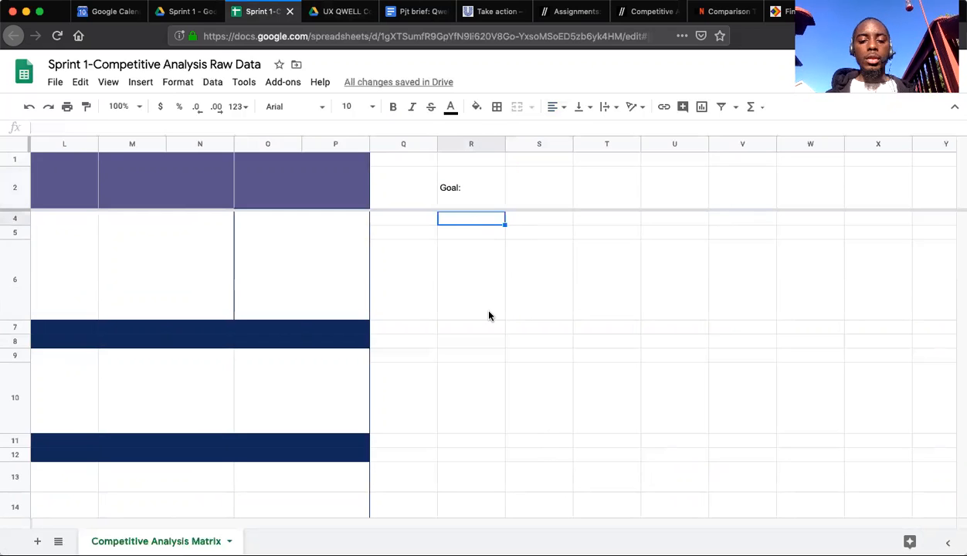
text(Q)
key(Escape)
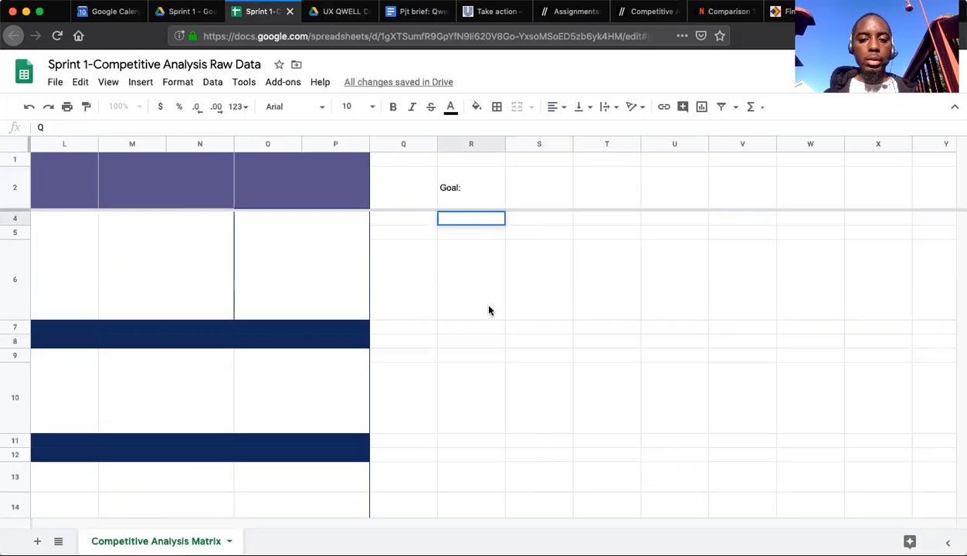
Move the "Goal:" label from cell R2 to cell R3, just below the frozen rows.
click(463, 187)
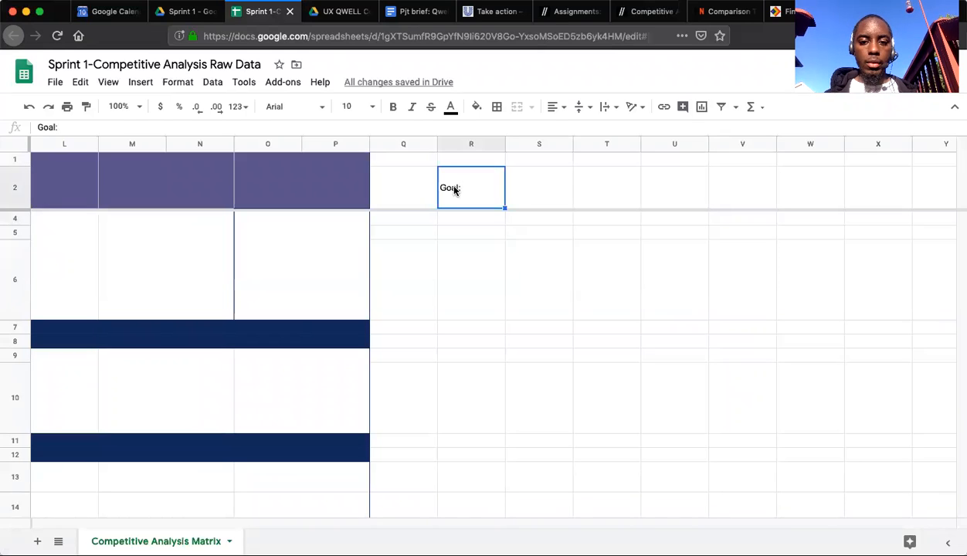
scroll(453, 213, up, 1)
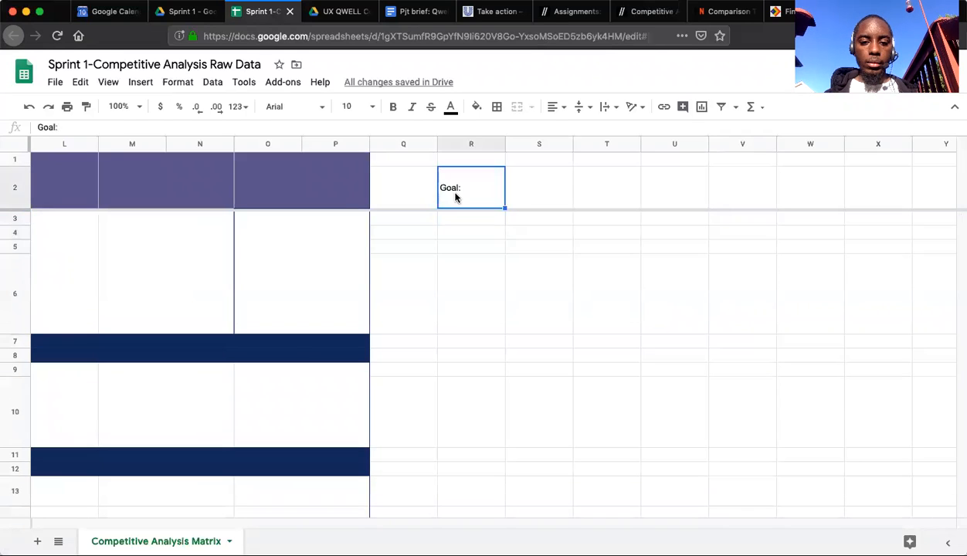
drag(482, 209, 484, 218)
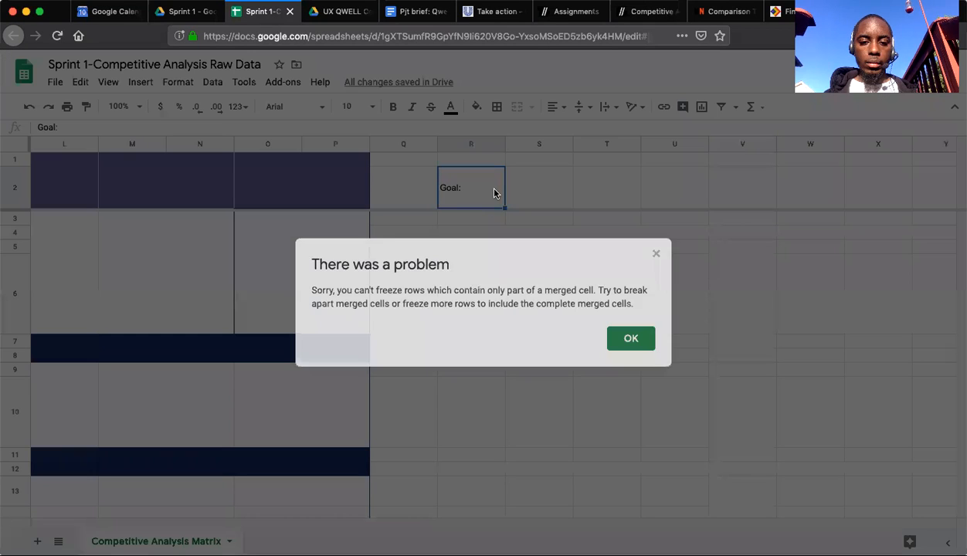
click(655, 256)
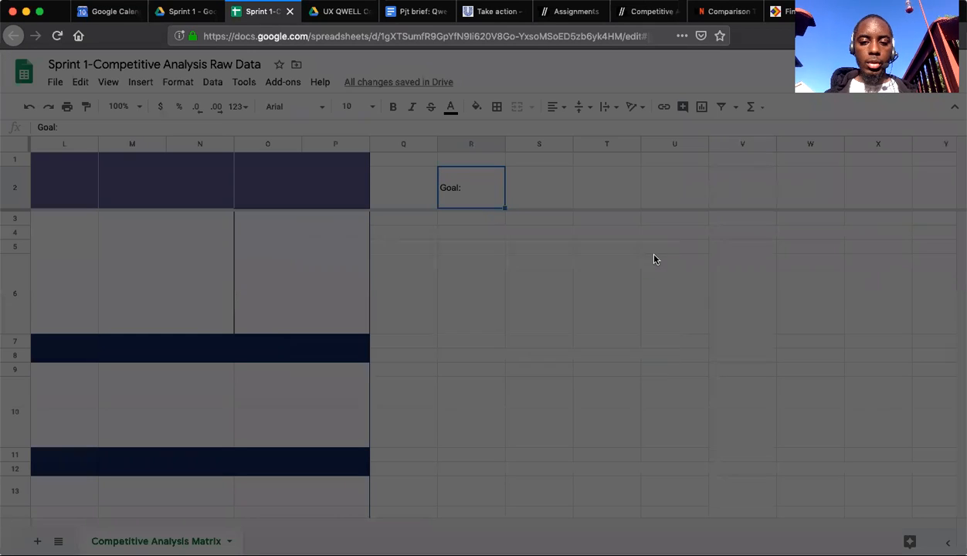
drag(486, 167, 479, 222)
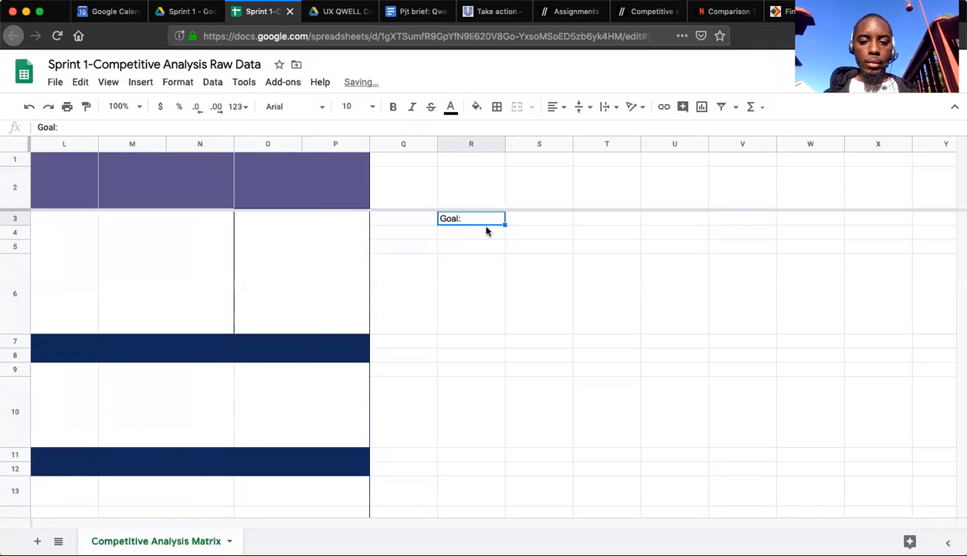
Enter the label "Mission Statement:" in cell R4, directly under the "Goal:" label.
click(465, 238)
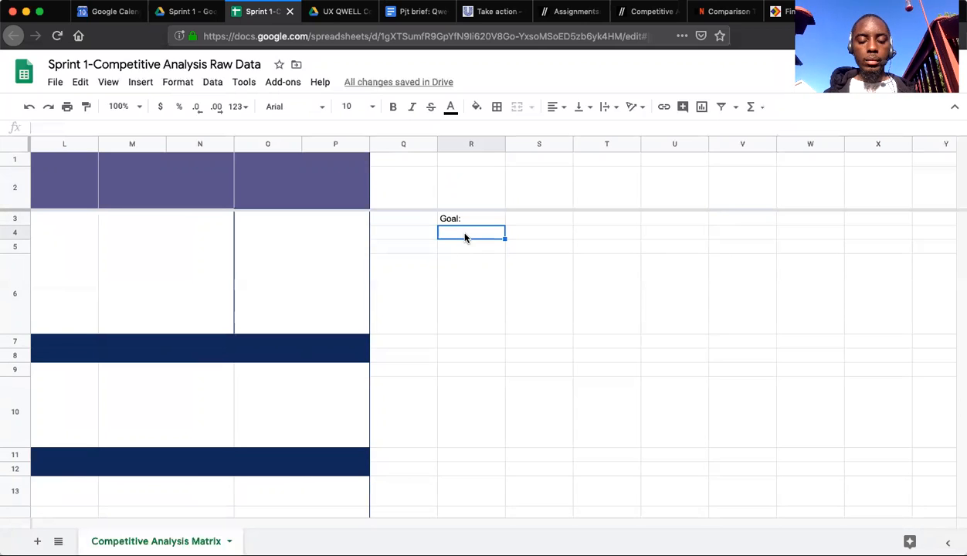
text(Mis)
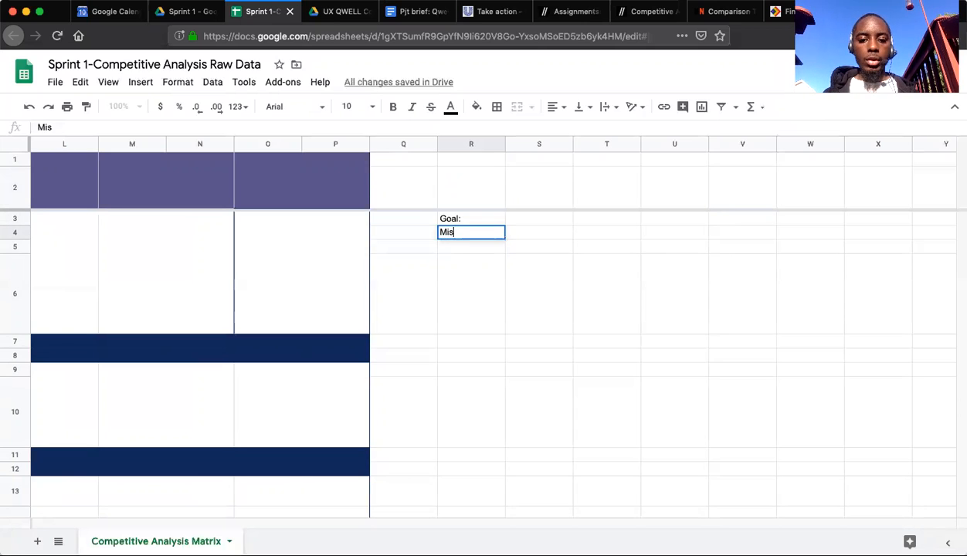
text(sion Statement:)
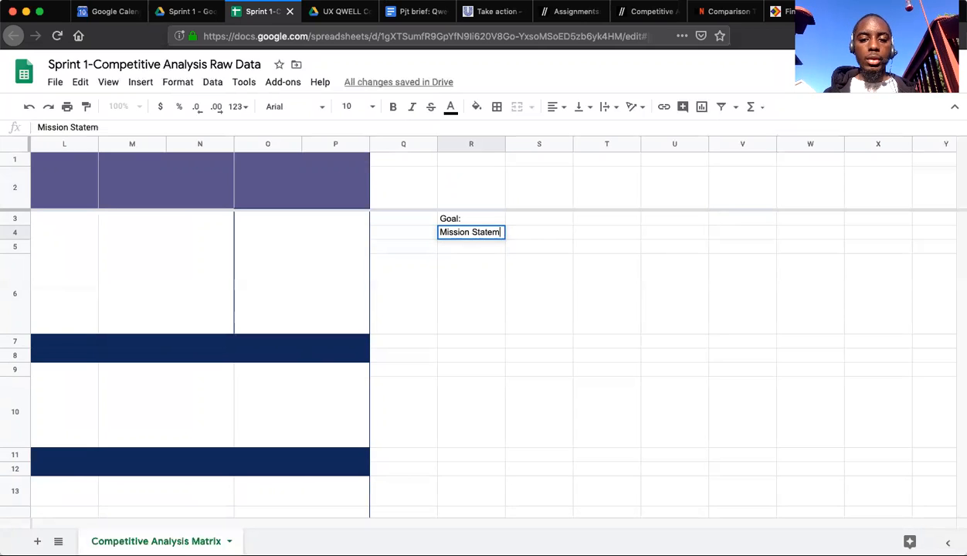
key(Tab)
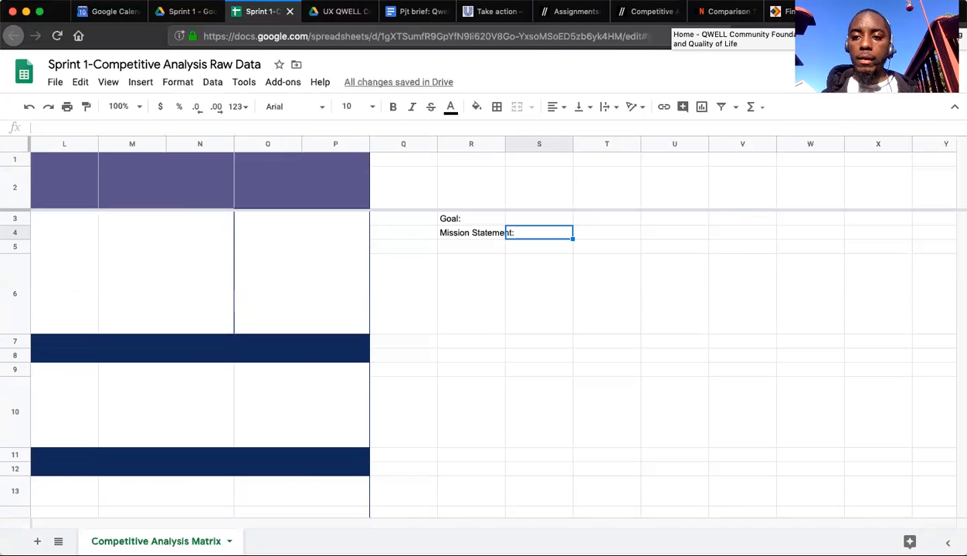
Enter "Community Foundation to improve the LGBQT wellbeing and quality of life" in cell S4, beside the mission statement label.
double_click(545, 235)
text(Community Fu)
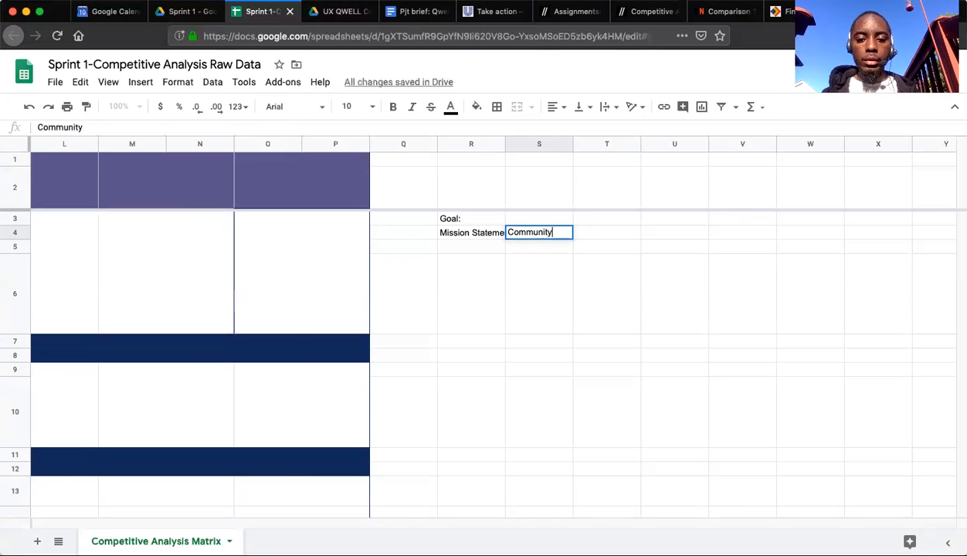
key(BackSpace)
key(BackSpace)
text(Foundti)
key(BackSpace)
key(BackSpace)
text(ationto i)
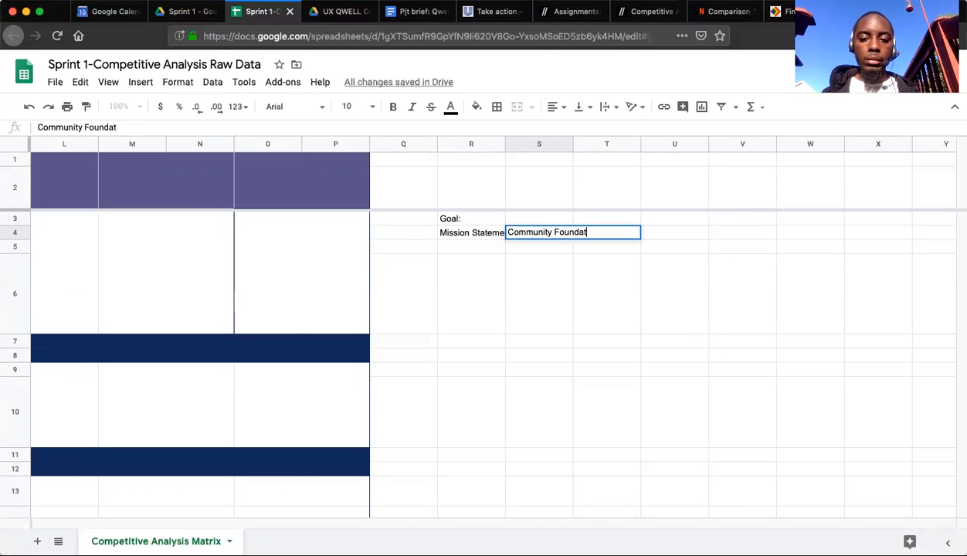
key(BackSpace)
key(BackSpace)
key(BackSpace)
key(BackSpace)
text(to improve)
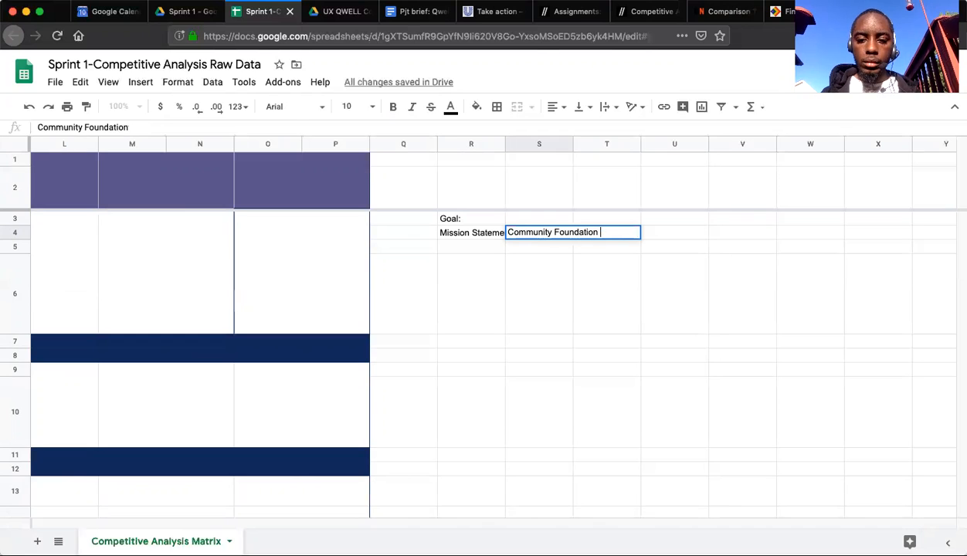
text( the )
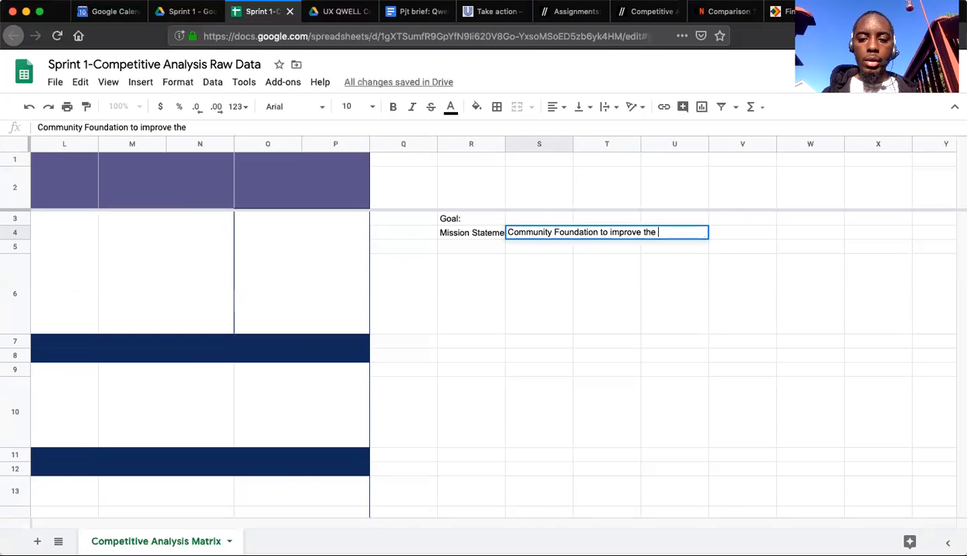
text(LGBQT)
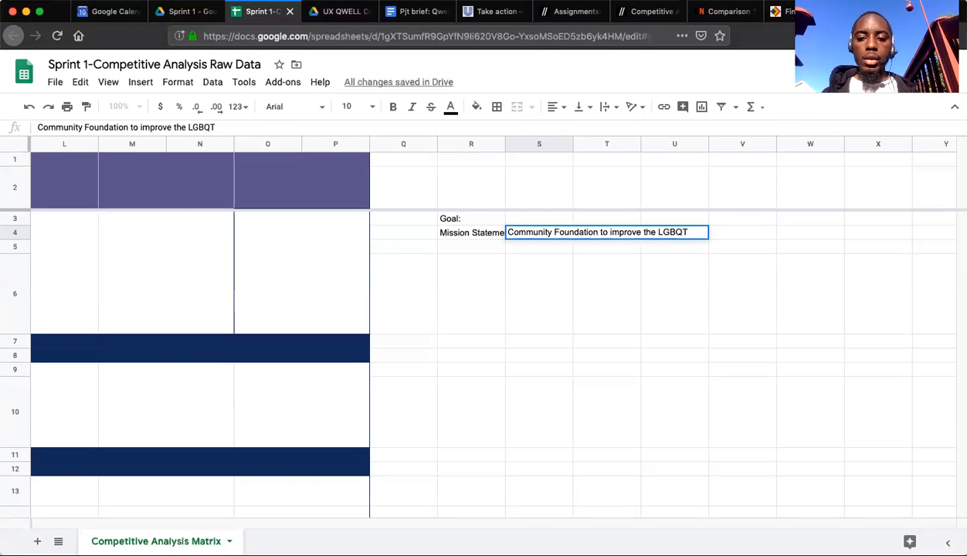
text( well)
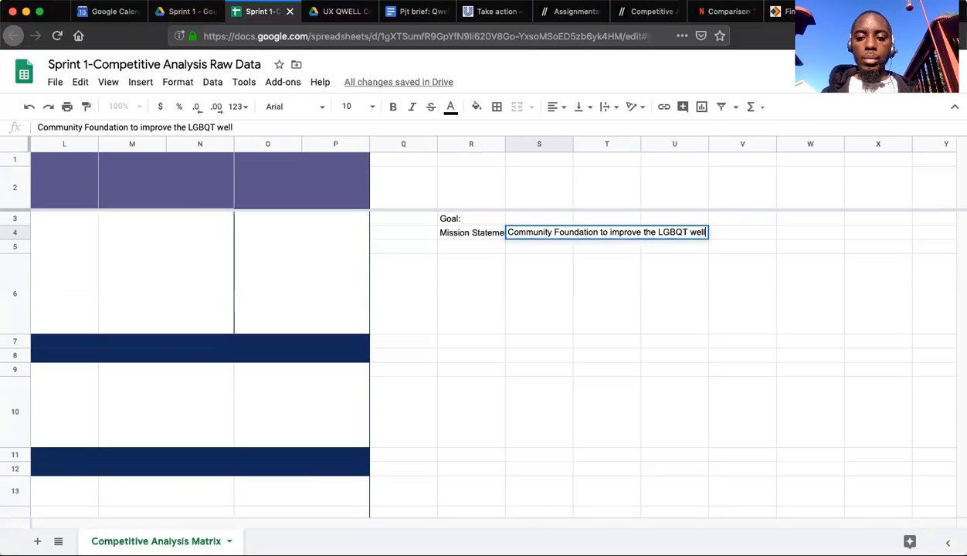
text(being and quality of life)
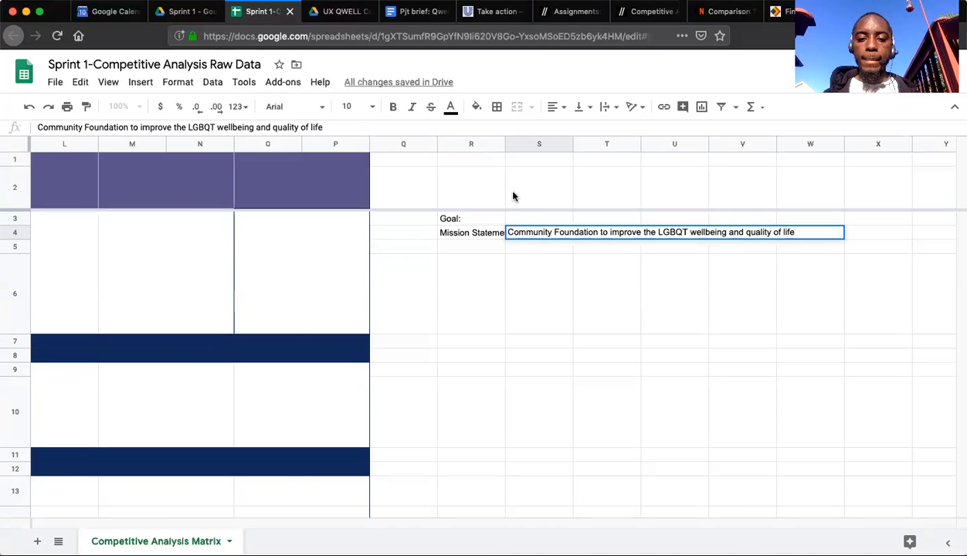
Enter "Understand the landscape of how the LGBQT community is being served and any gaps in the market" in cell S3, beside the goal label.
click(518, 219)
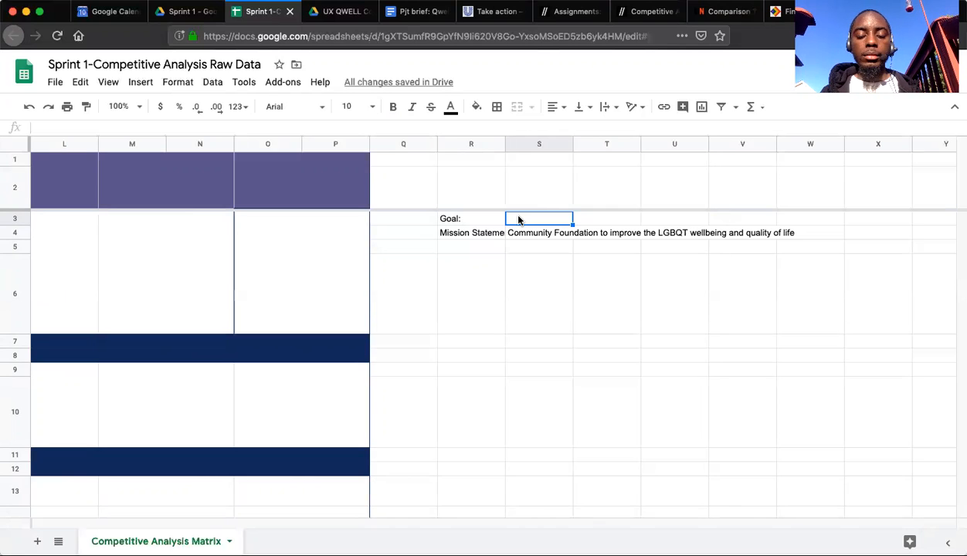
text(Understand the)
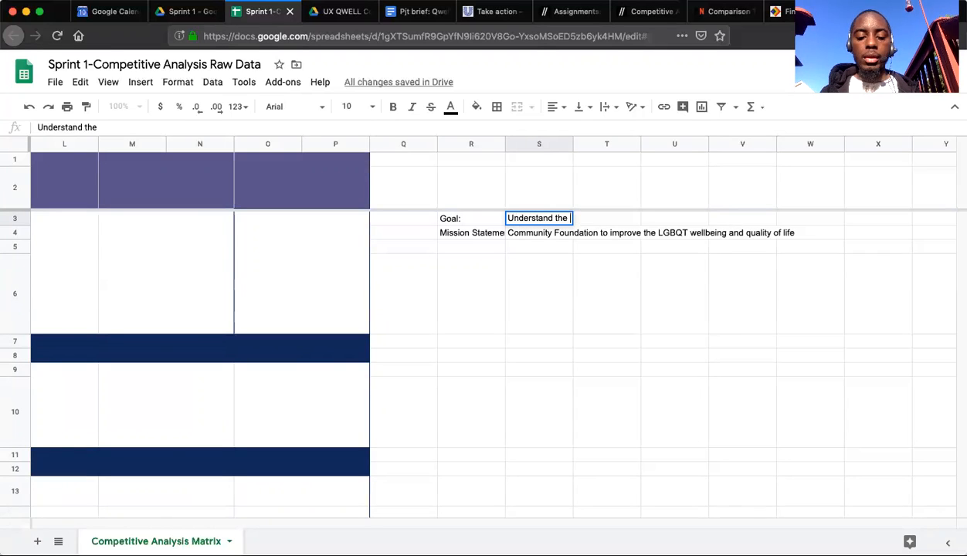
text( landscape)
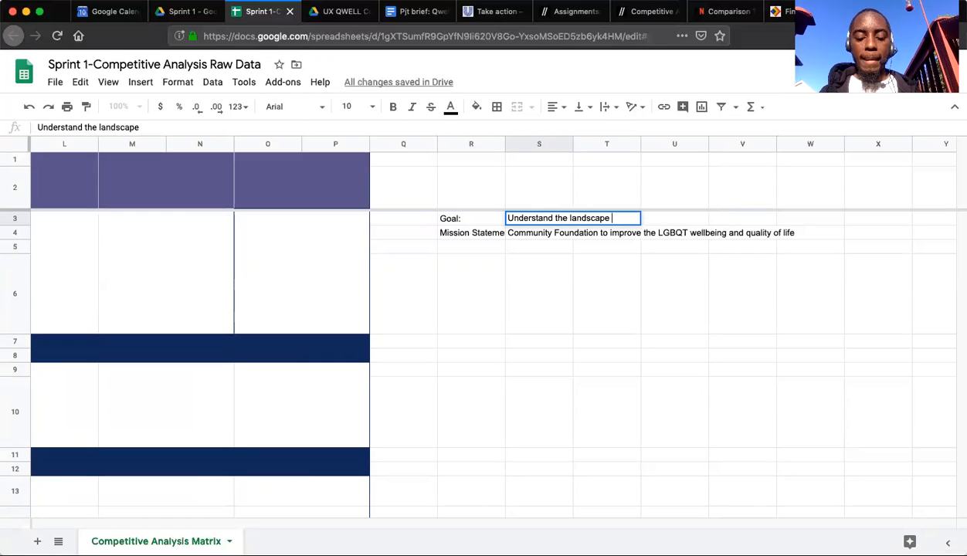
text( of how th)
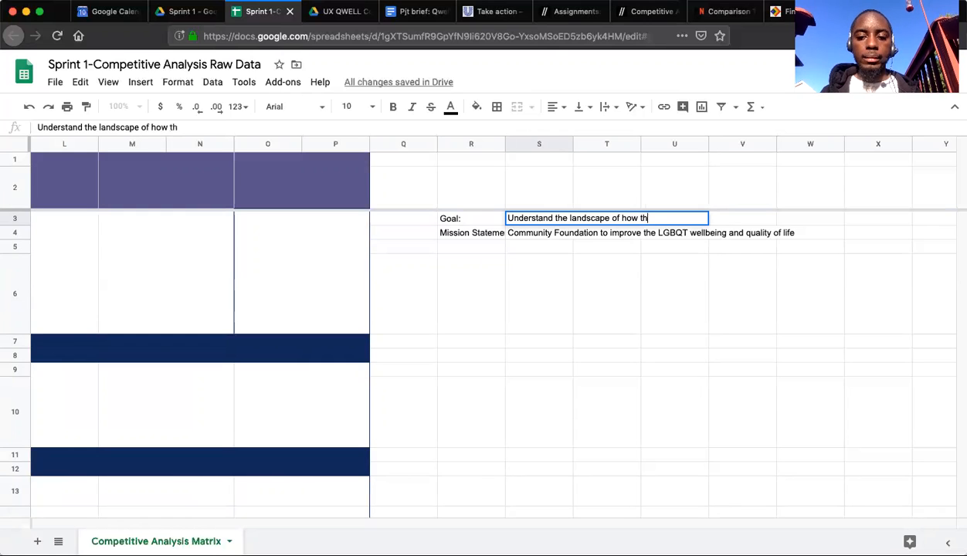
text(e co)
text(LG)
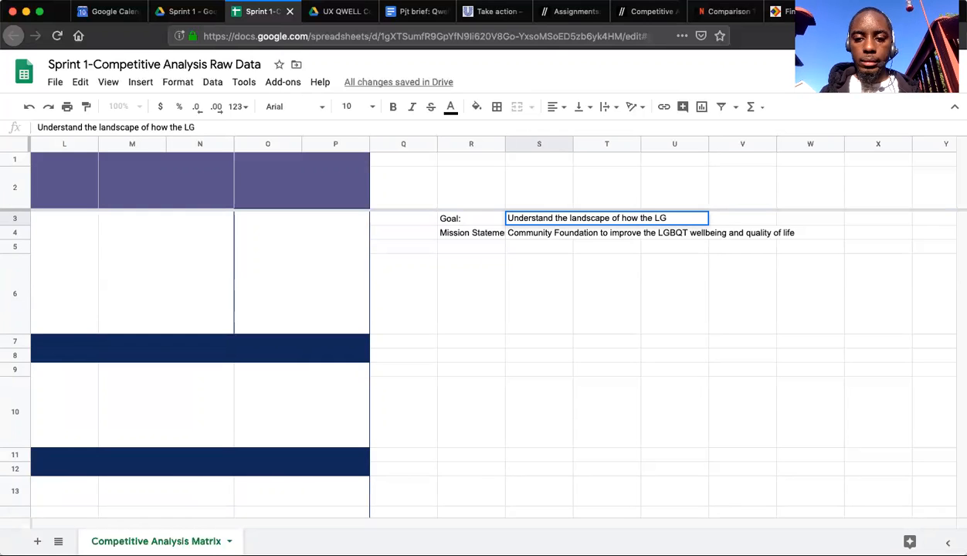
text(BQT)
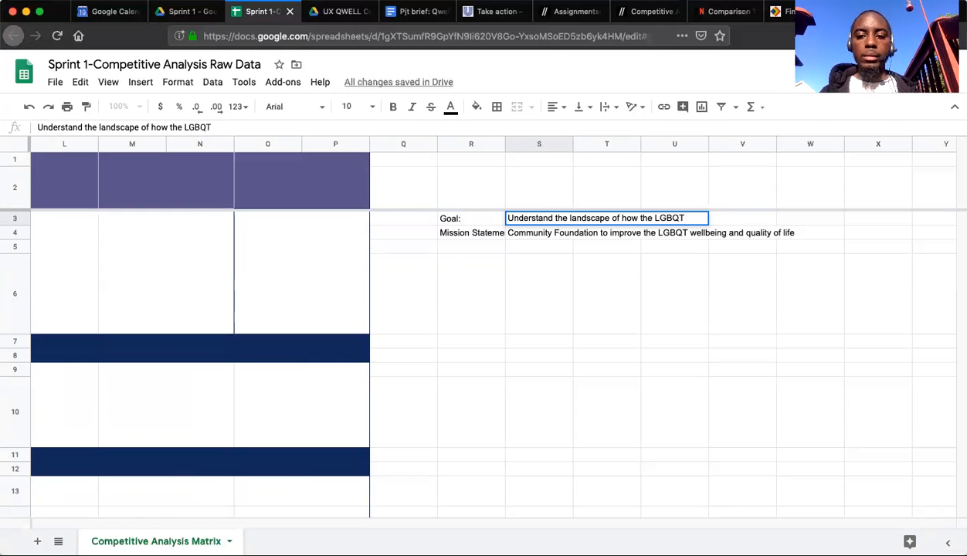
text( community is b)
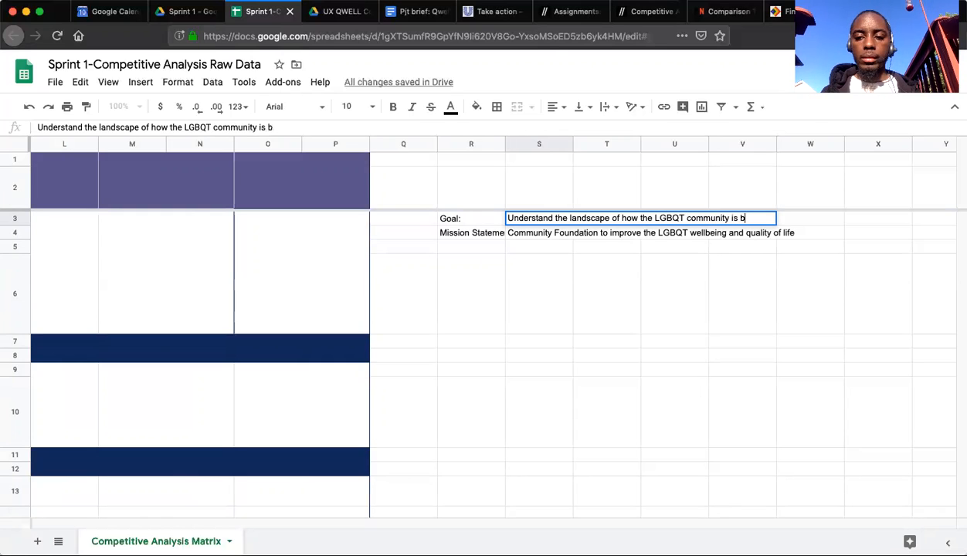
text(eing served)
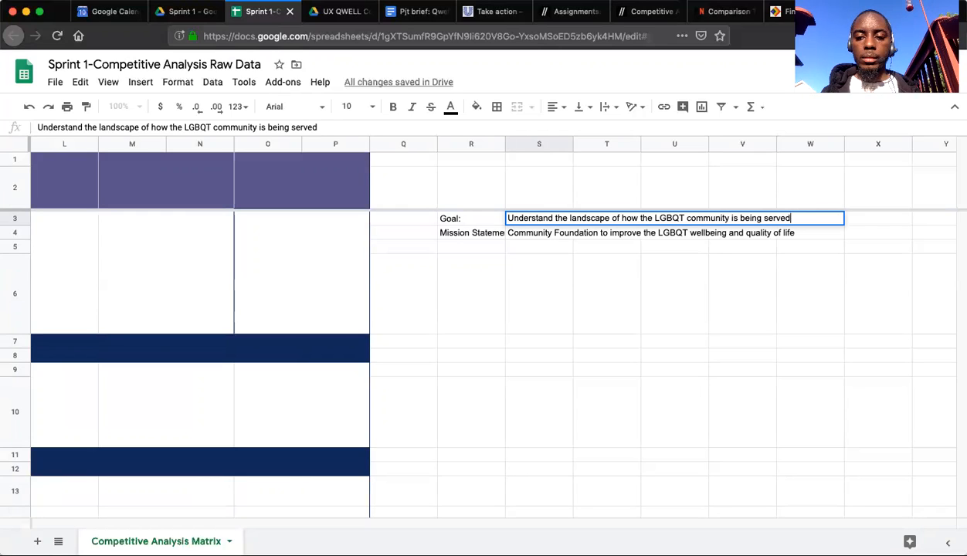
text(and any pitfalls)
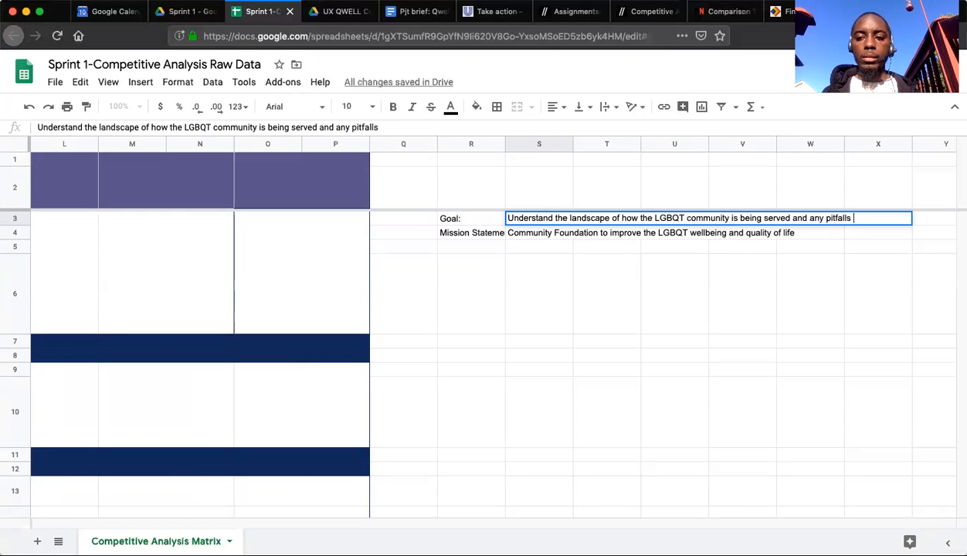
key(BackSpace)
key(BackSpace)
key(BackSpace)
key(BackSpace)
key(BackSpace)
key(BackSpace)
key(BackSpace)
key(BackSpace)
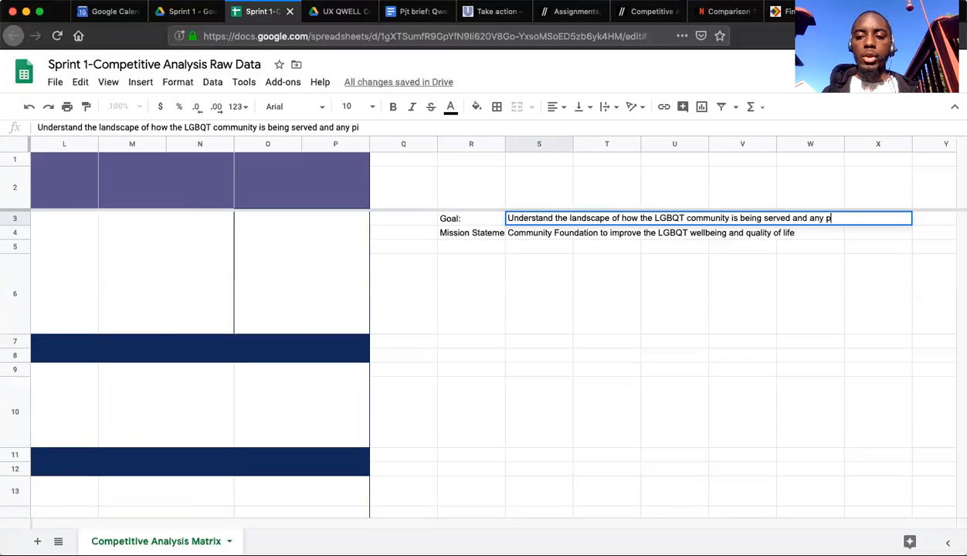
text(gaps)
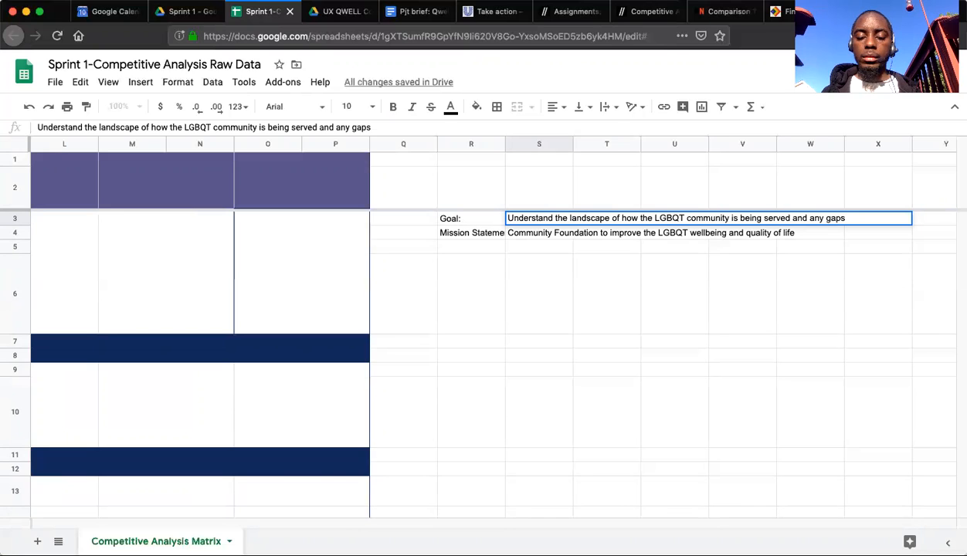
text( in the am)
key(BackSpace)
key(BackSpace)
text(market)
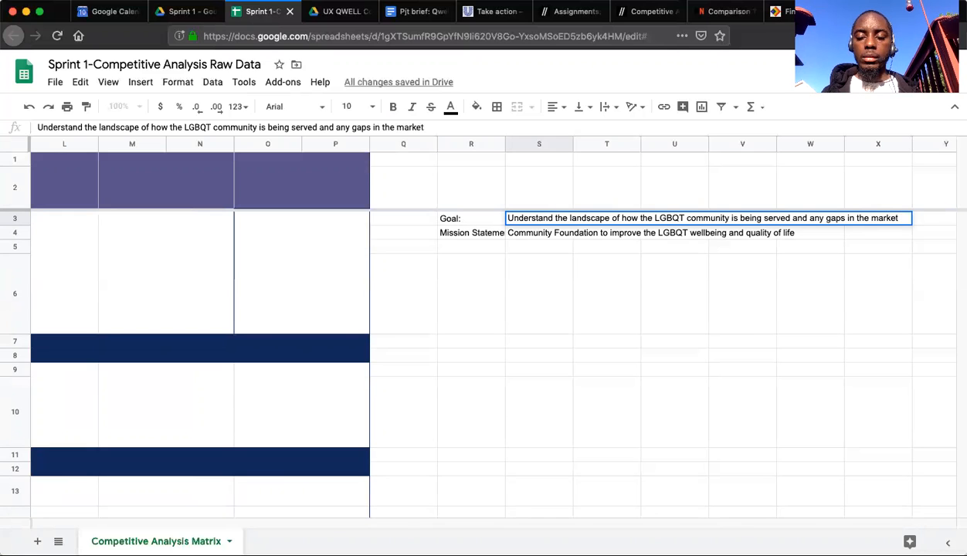
click(565, 323)
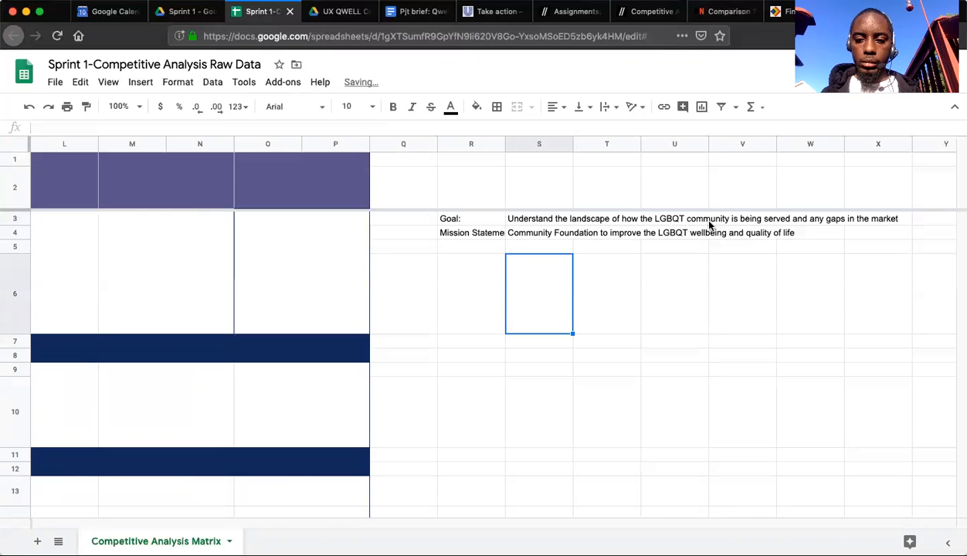
click(736, 223)
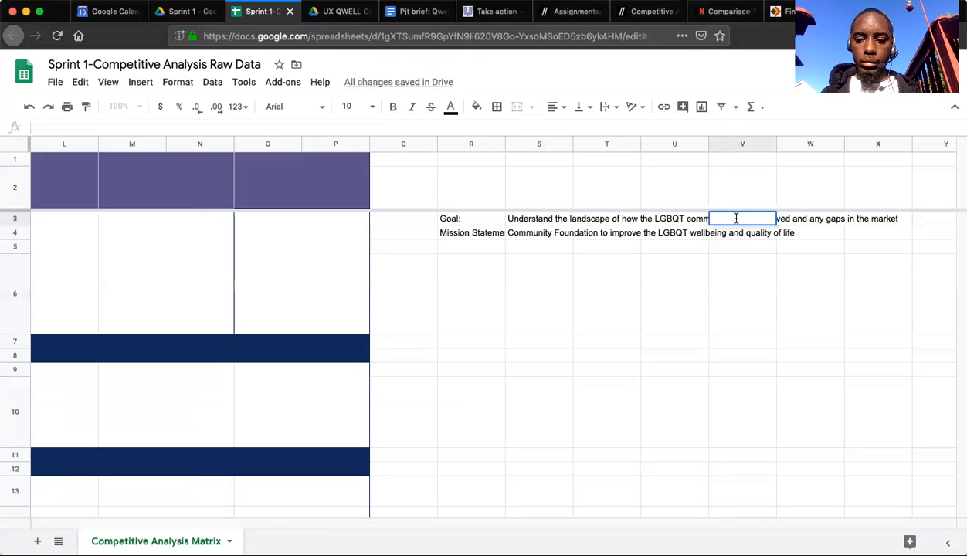
click(553, 223)
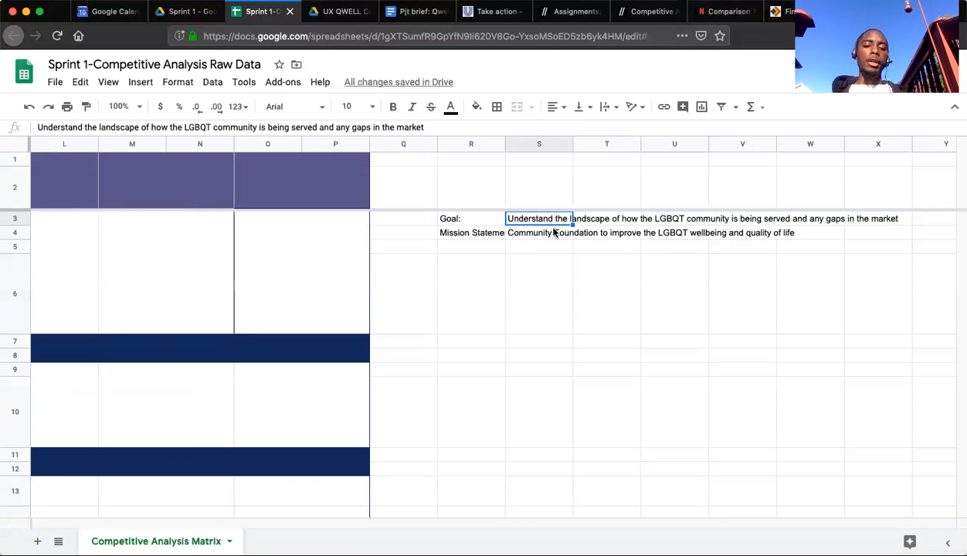
Enter the competitor name "Uniliver" in cell R6, below the goal and mission statement labels.
click(465, 271)
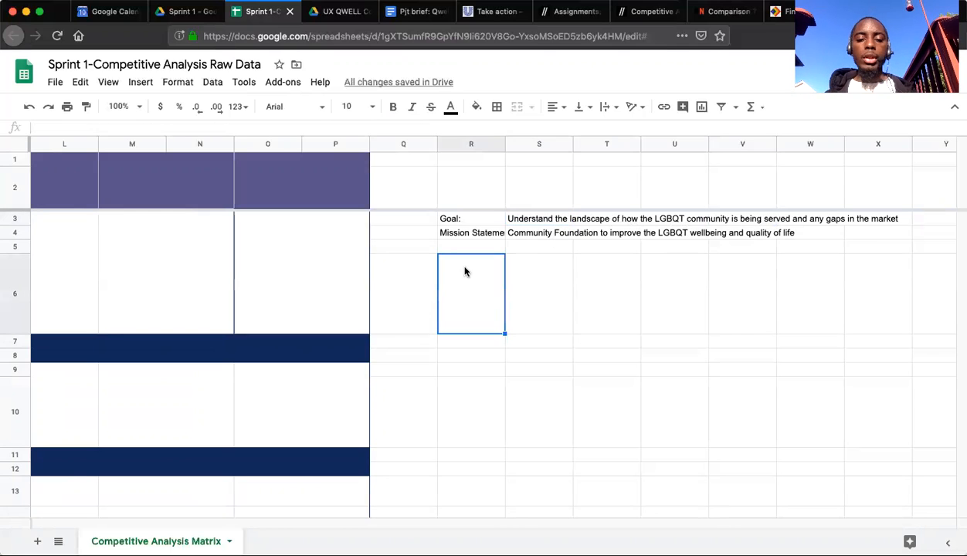
text(Unilever)
key(Tab)
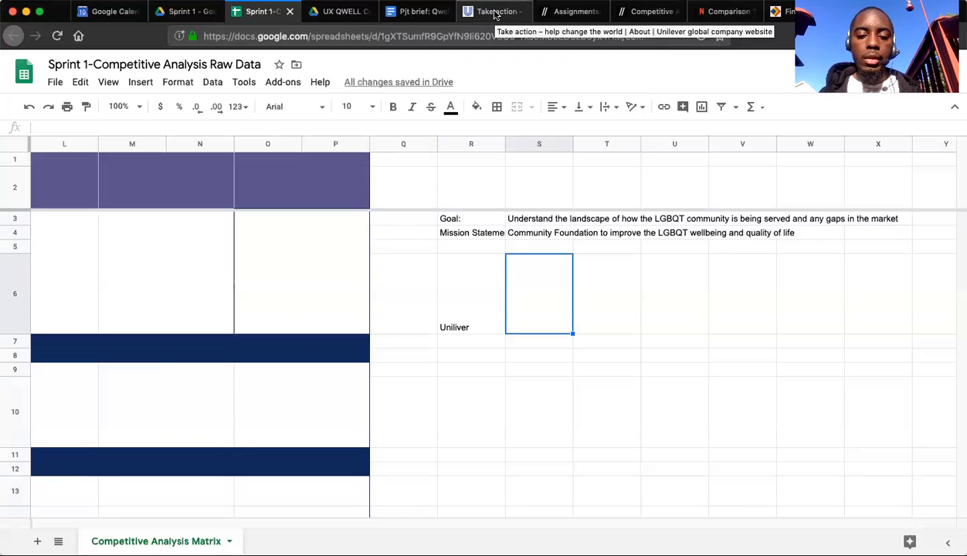
Enter "'Take action' initaitive to connect people with global nonprofit causes" in cell S6, beside the competitor name.
text(Take action initaitive)
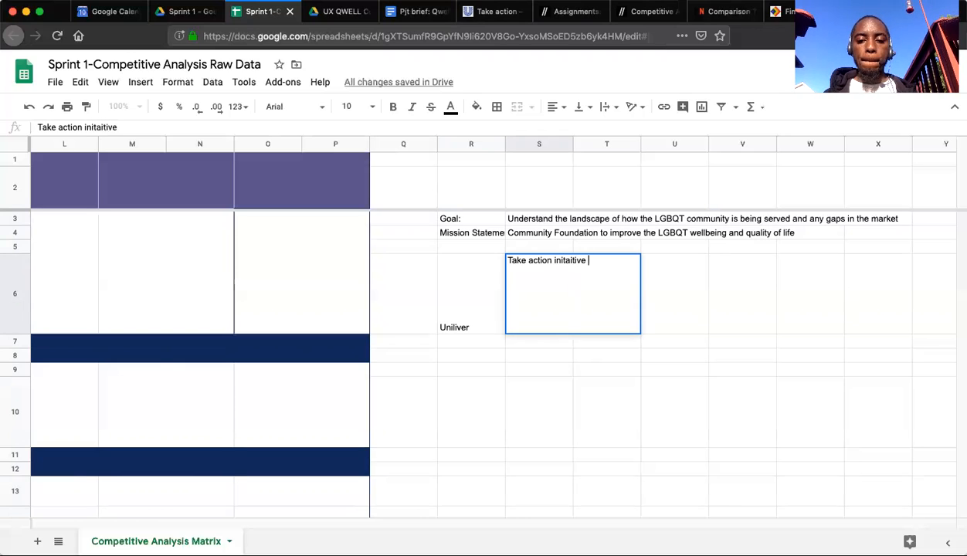
click(552, 261)
text(')
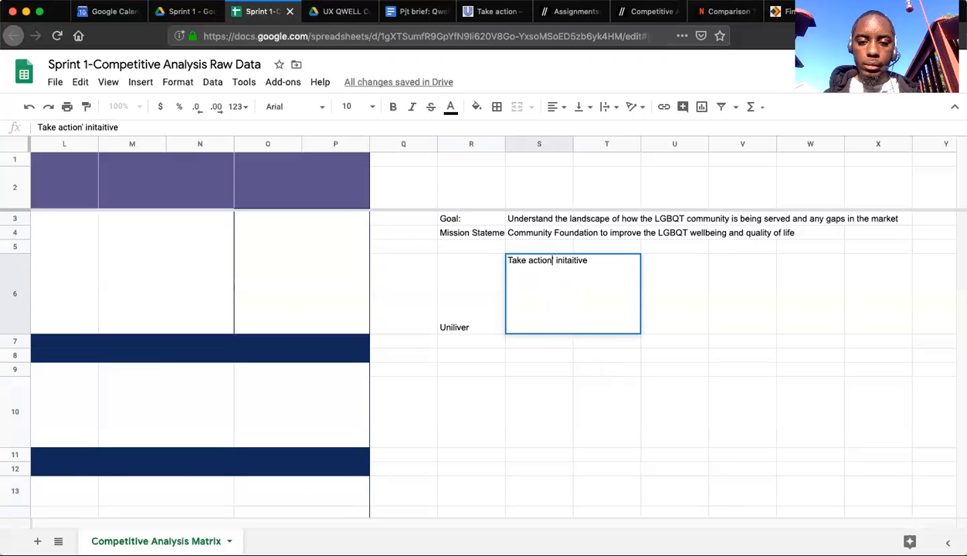
text(')
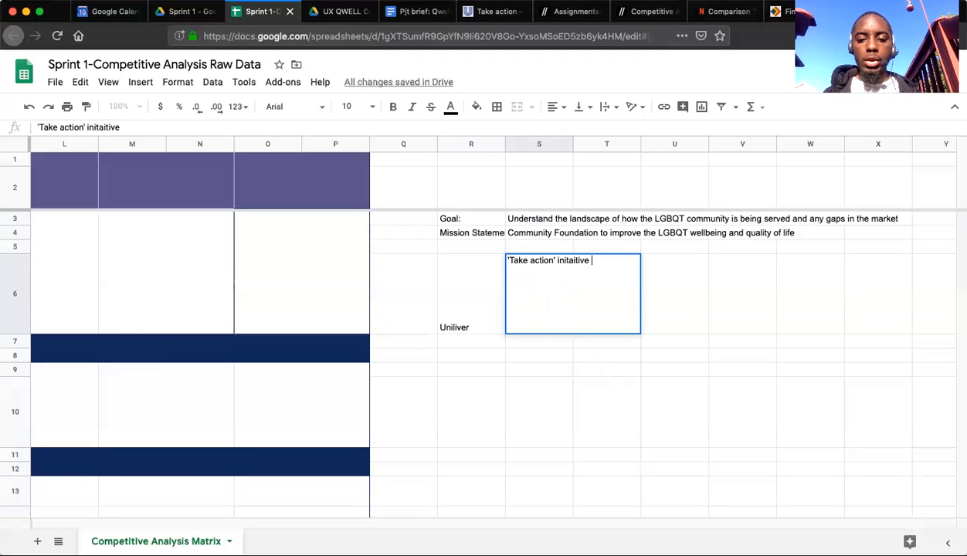
text(to)
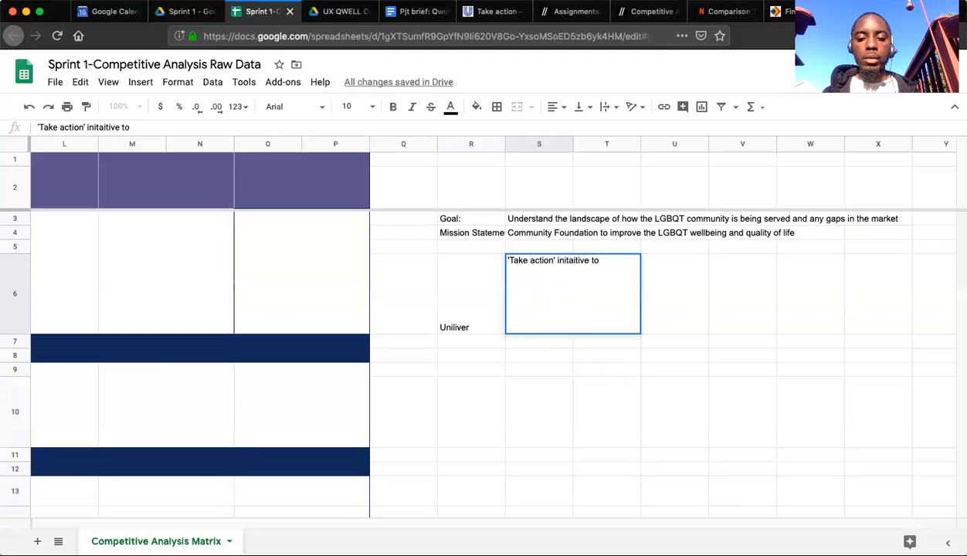
key(BackSpace)
key(BackSpace)
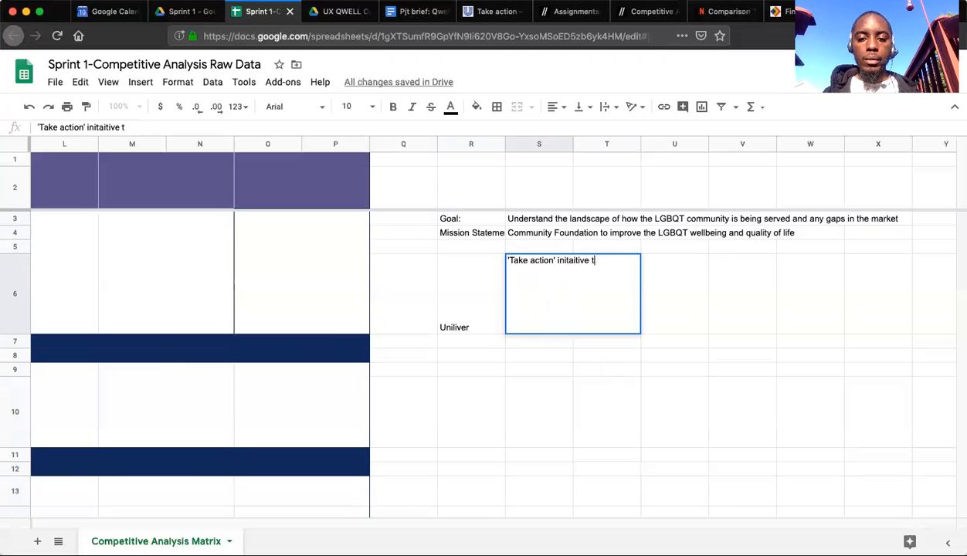
text(to connect wi)
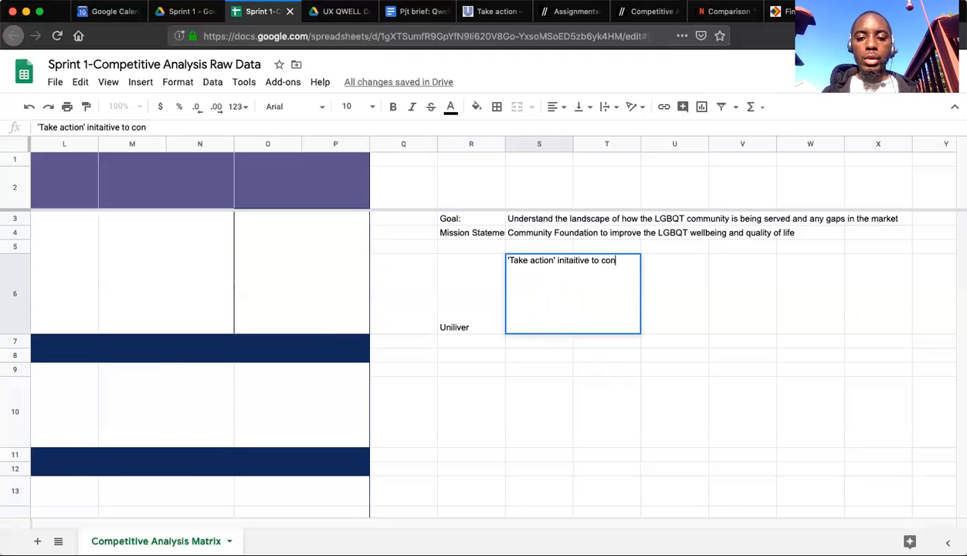
key(BackSpace)
key(BackSpace)
text(pe)
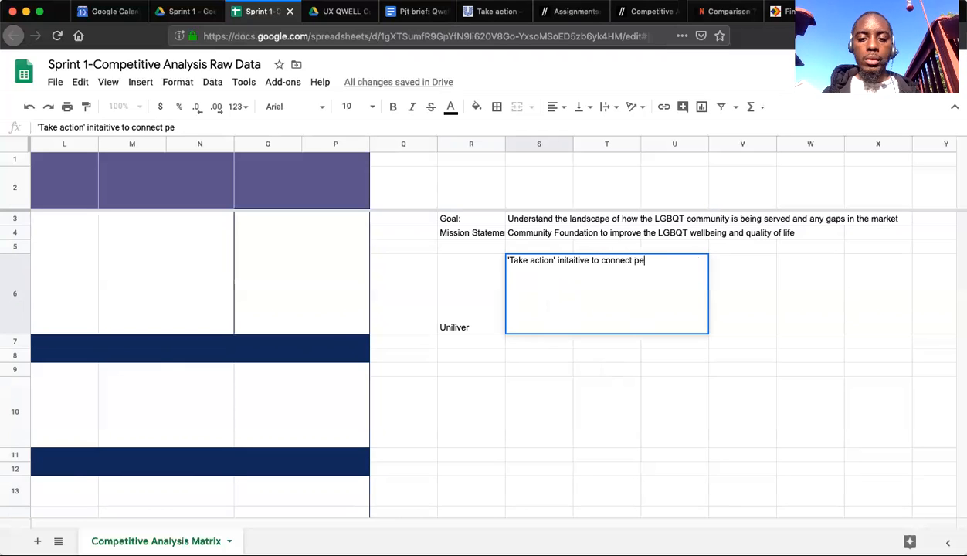
text(ople with glob)
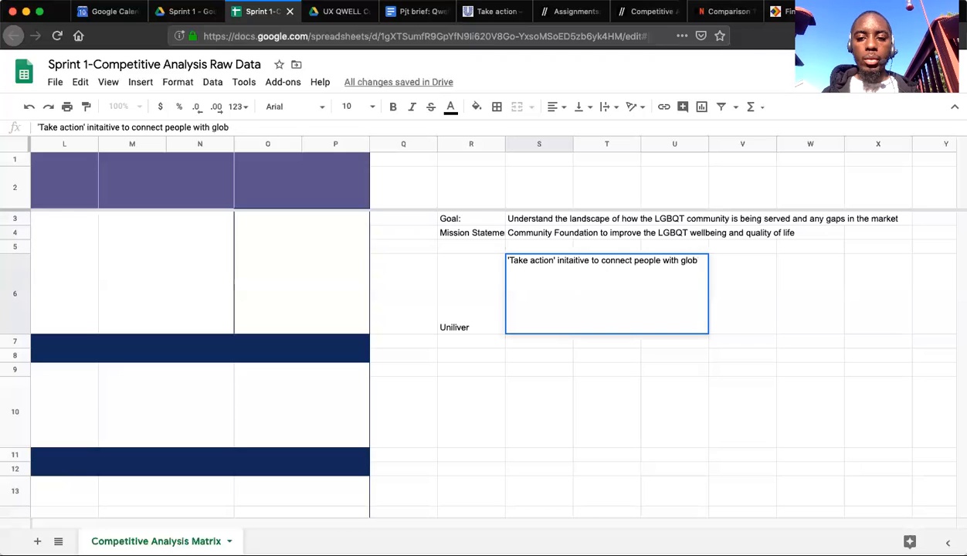
text(al nonprofit)
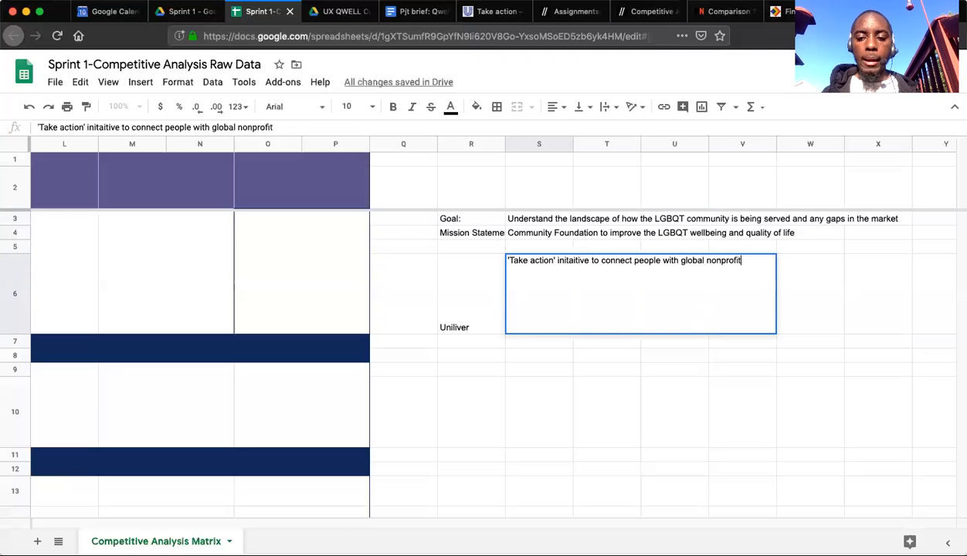
text( causes)
key(Return)
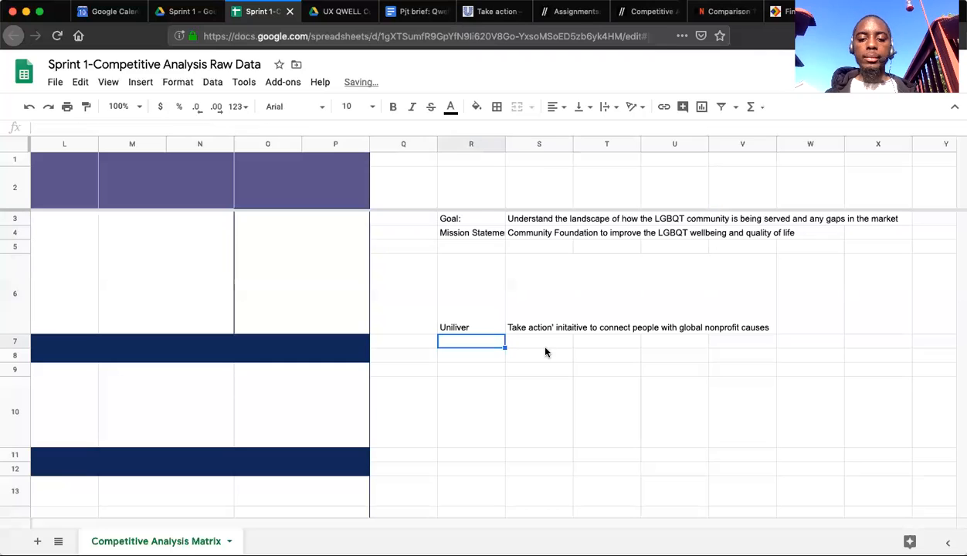
click(508, 390)
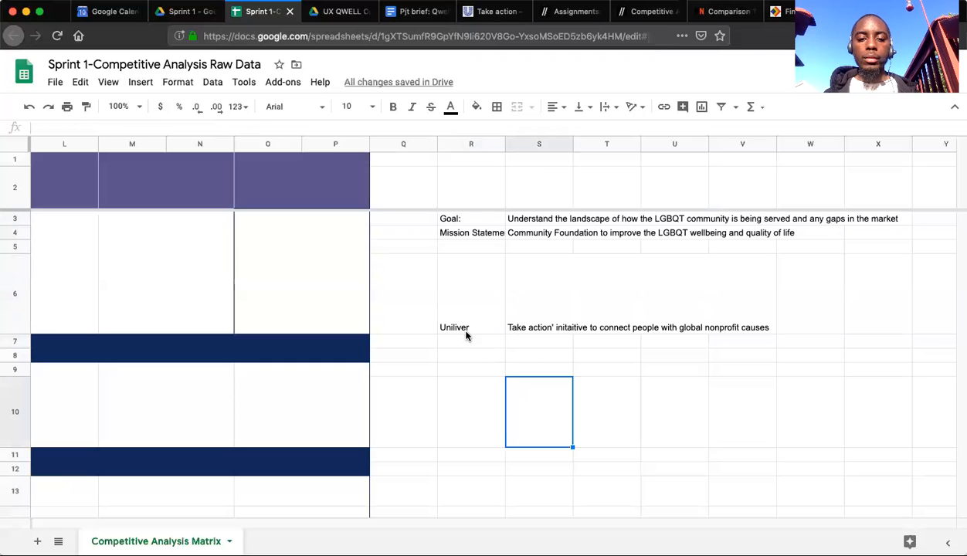
Enter the heading "Direct/Indirect Competitors" in cell R5, directly above the competitor name.
click(465, 248)
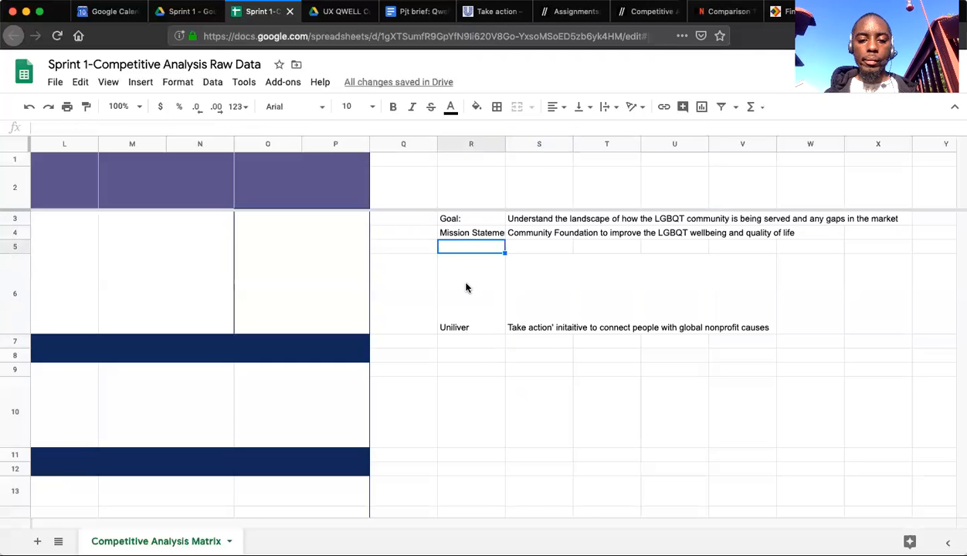
text(Co)
key(BackSpace)
key(BackSpace)
text(Direct/Indirect)
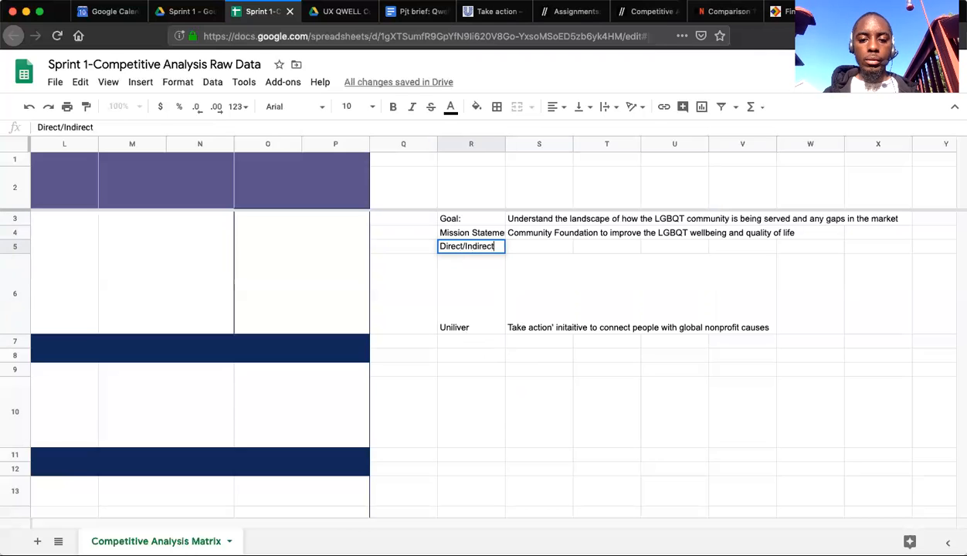
text( Competitors)
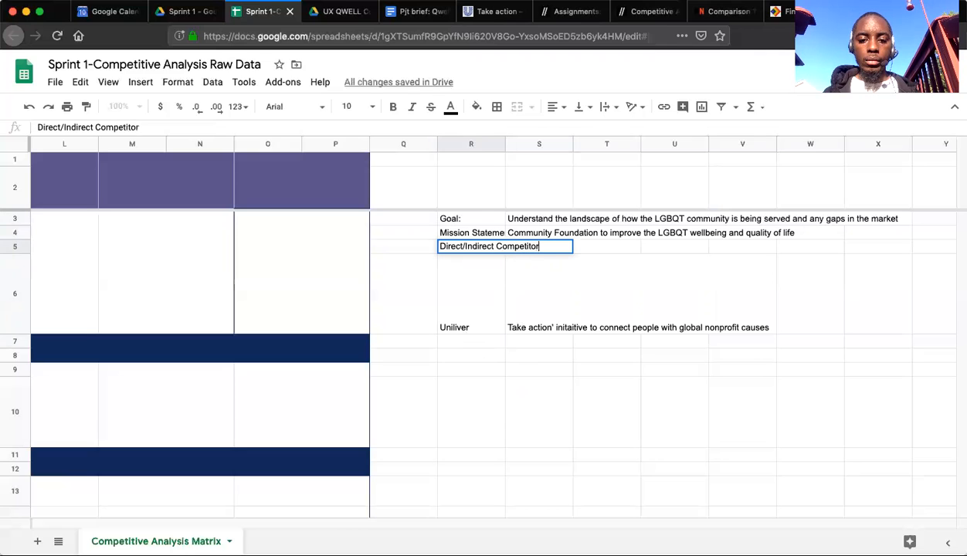
Enter the heading "Purpose/Mission" in cell S5, above the description of the competitor's initiative.
key(Tab)
text(P)
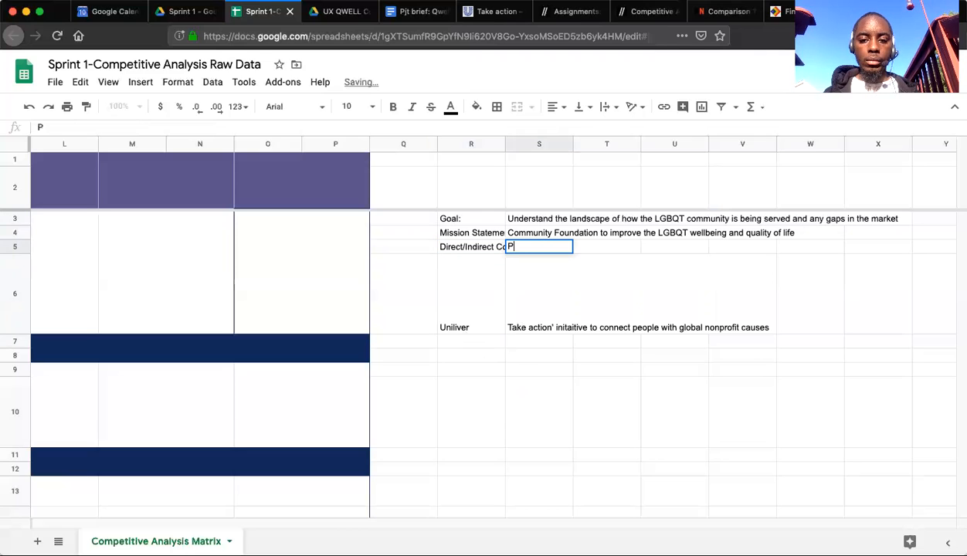
text(urpose/Mission)
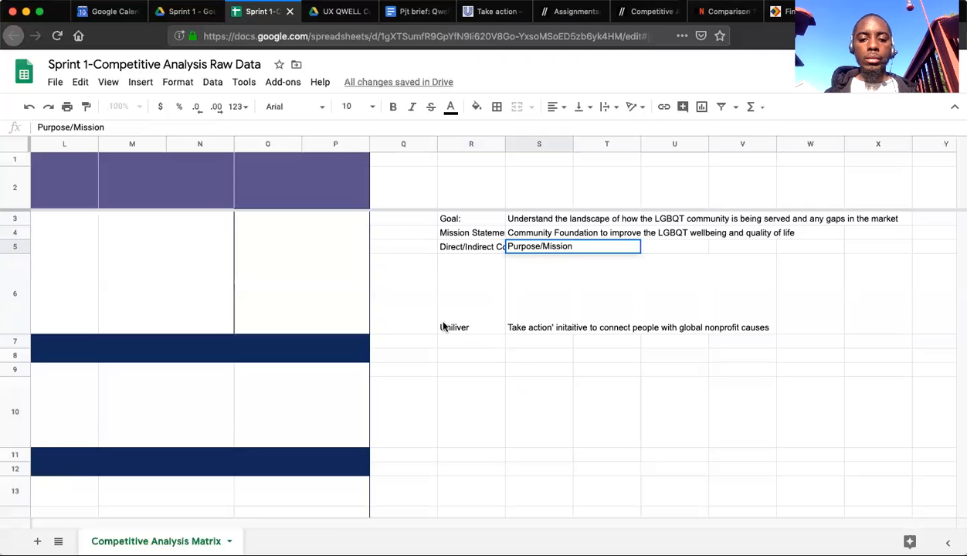
click(462, 285)
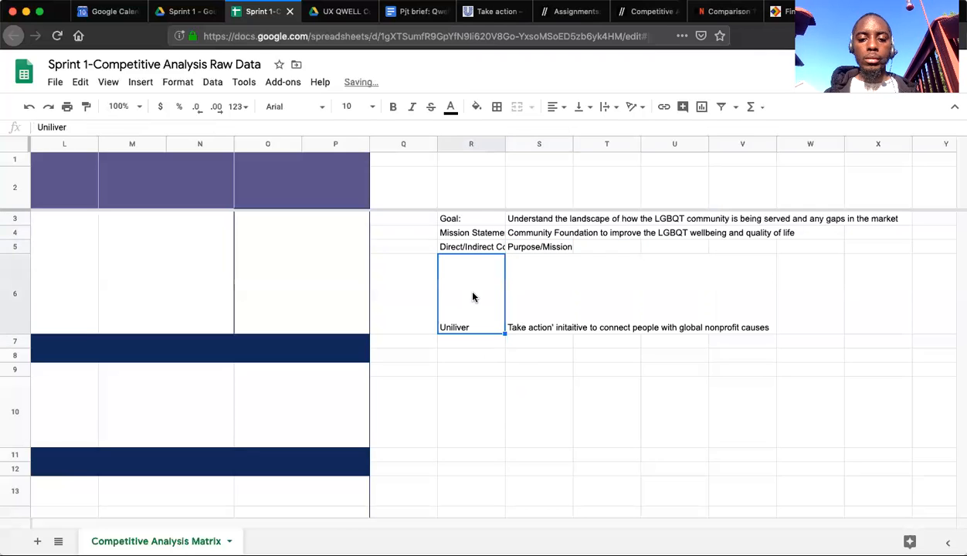
Fill the heading cells R5:S5, "Direct/Indirect Competitors" and "Purpose/Mission", with gray.
click(480, 247)
shift+click(537, 250)
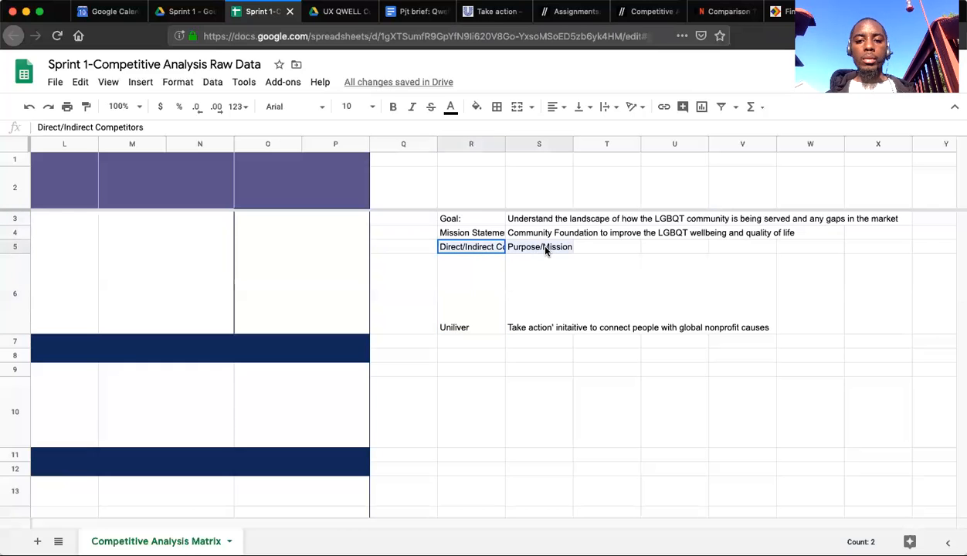
click(476, 107)
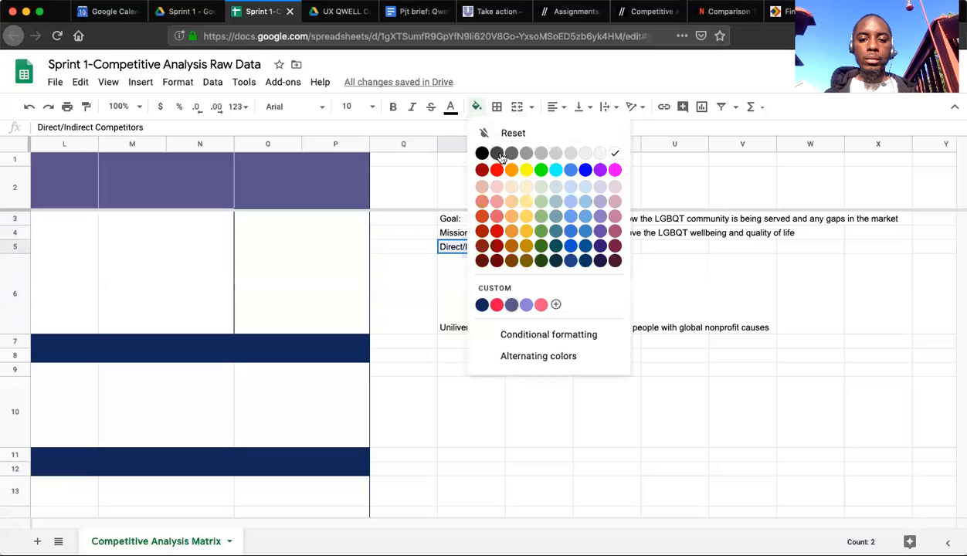
click(553, 154)
click(409, 290)
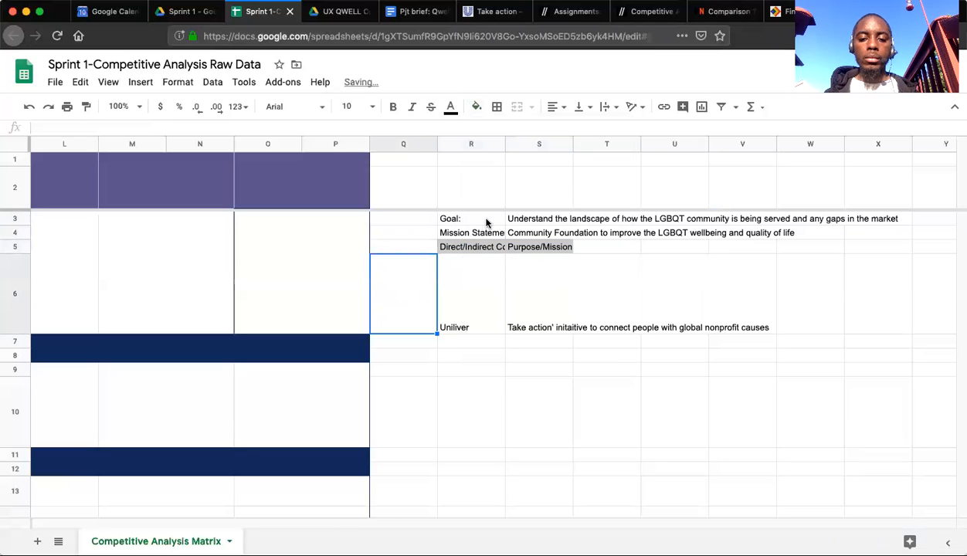
click(476, 308)
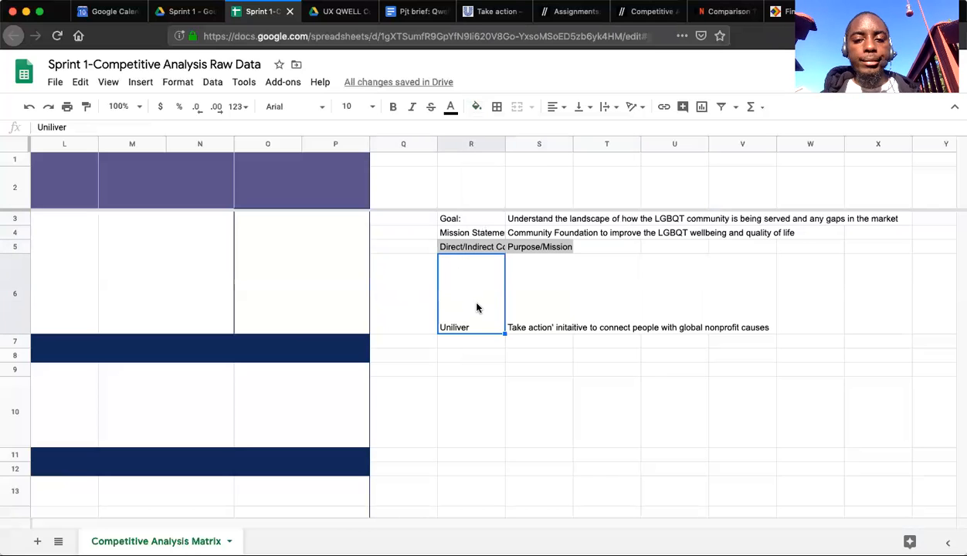
click(495, 446)
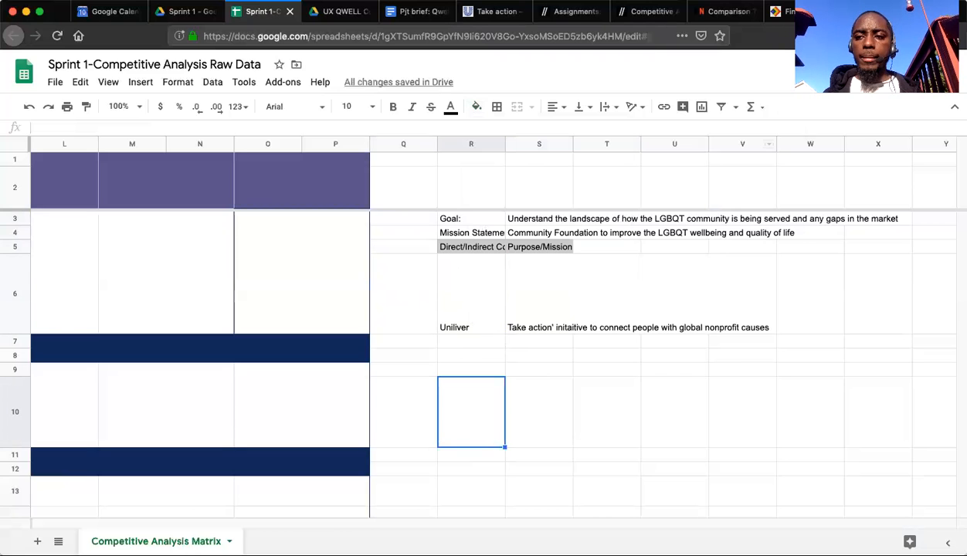
Search Google for "austin lgbtq community" in a new browser tab.
key(super+t)
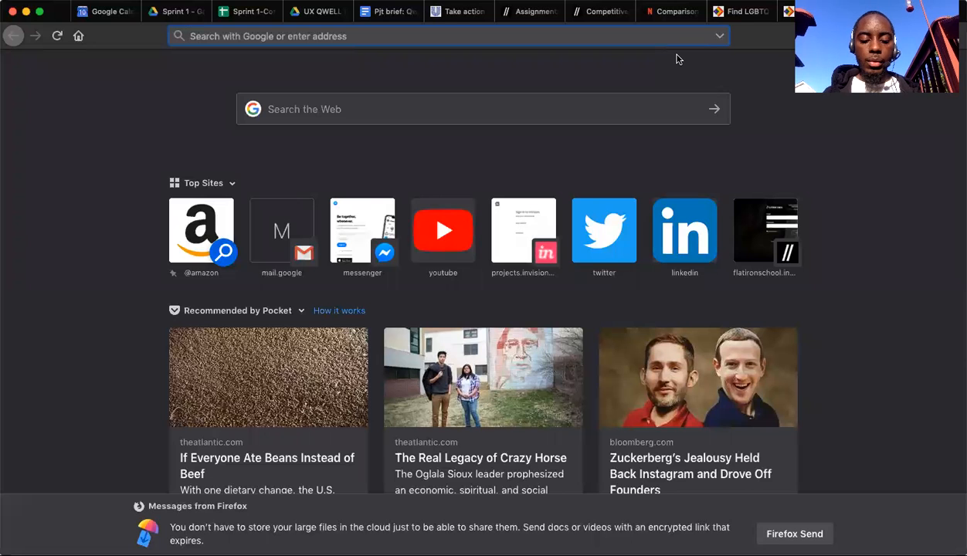
text(auto)
key(BackSpace)
key(BackSpace)
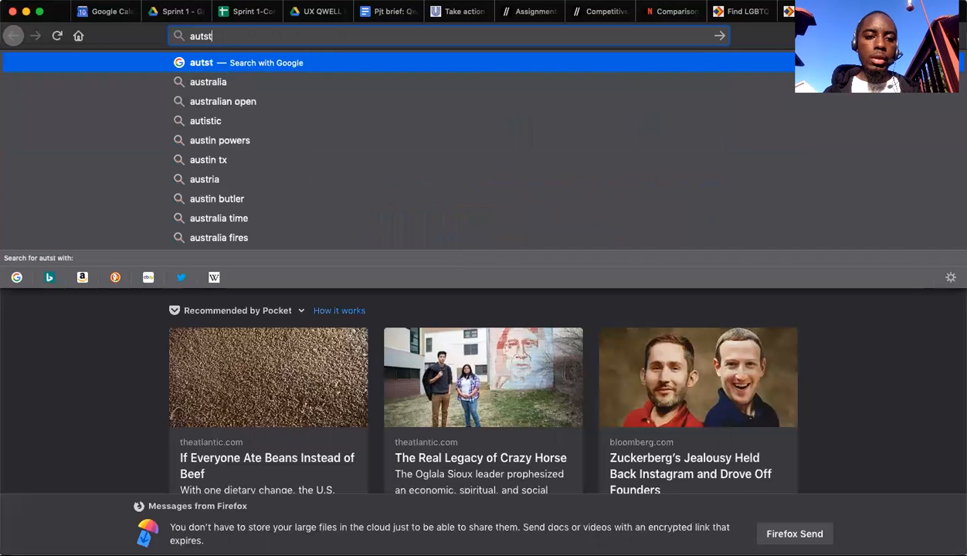
text(stin lg)
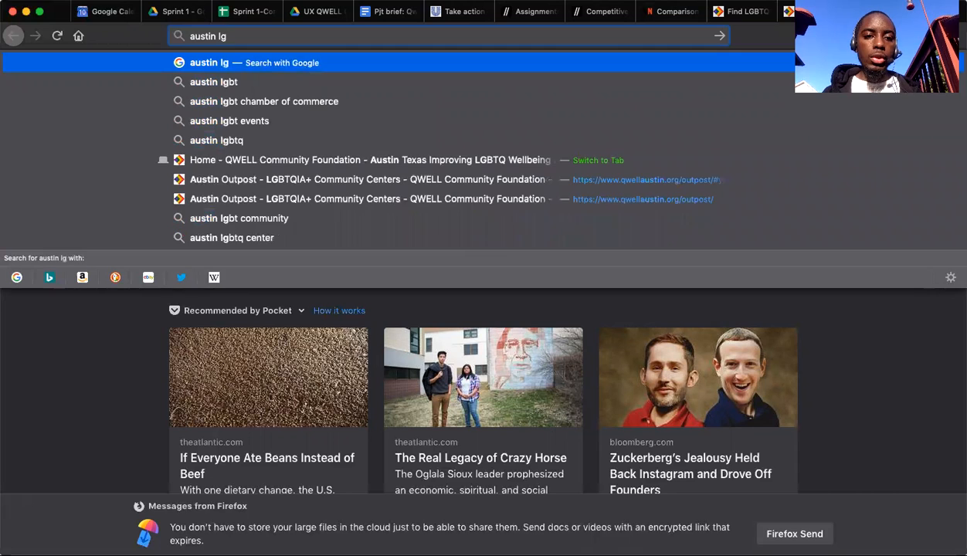
text(b)
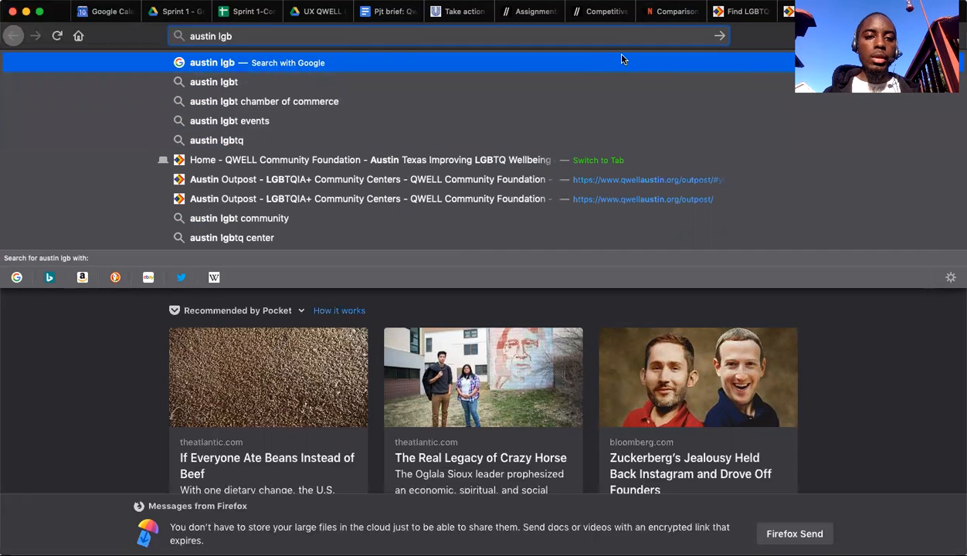
text(tq)
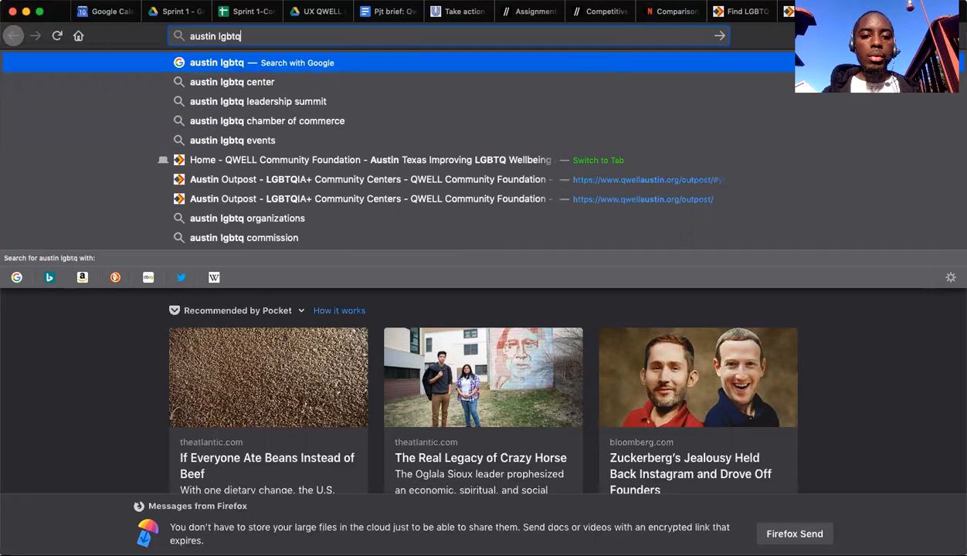
text( community)
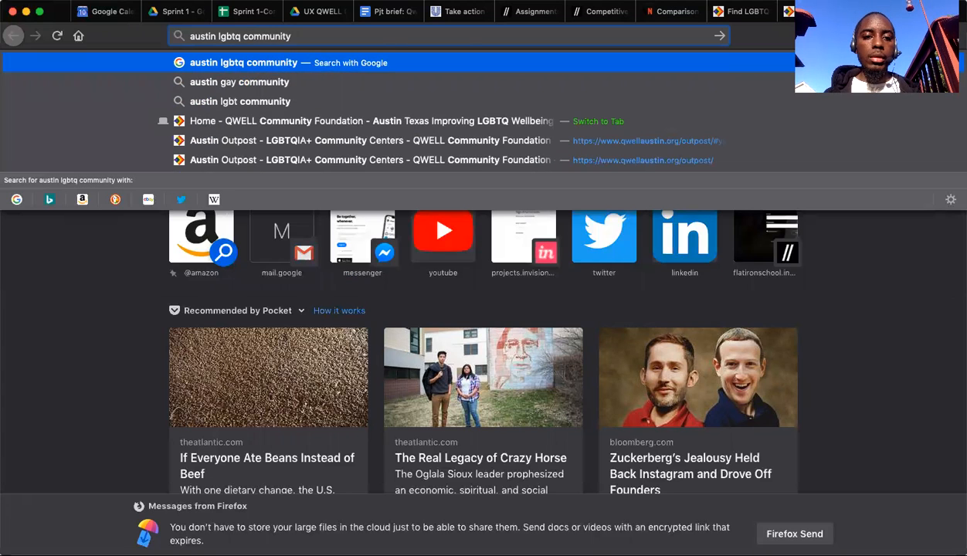
key(Return)
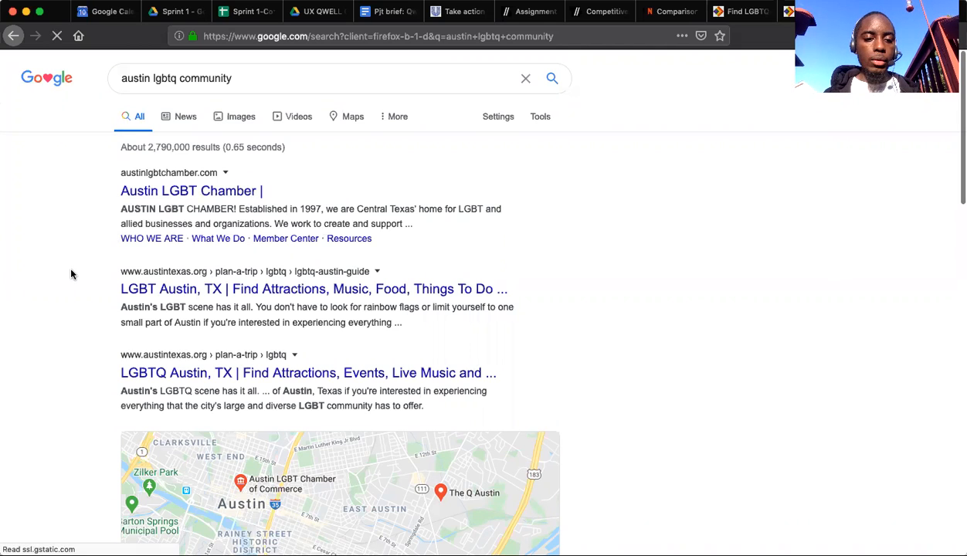
Look through the search results for local organizations and open the About page of the Austin Gay and Lesbian Pride Foundation.
scroll(71, 274, down, 2)
scroll(71, 274, down, 2)
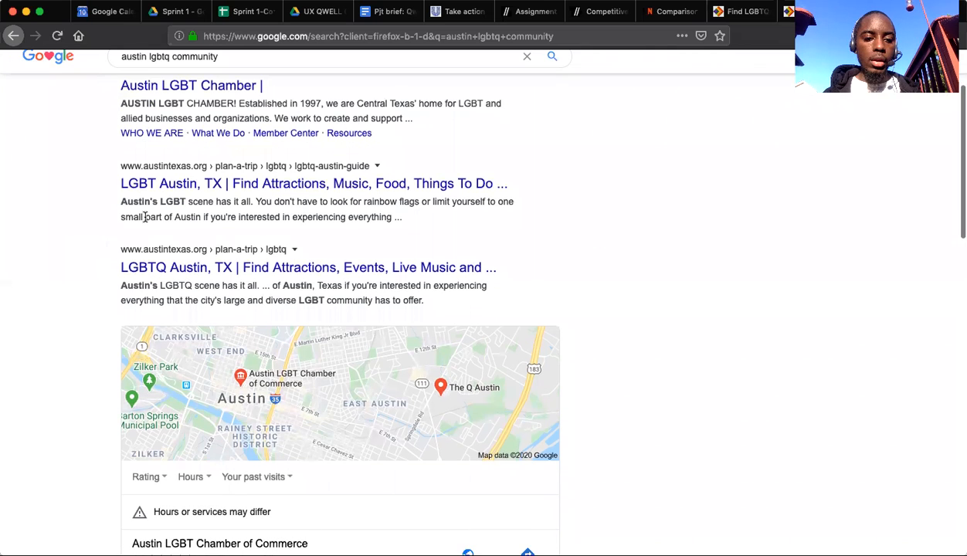
scroll(145, 217, down, 7)
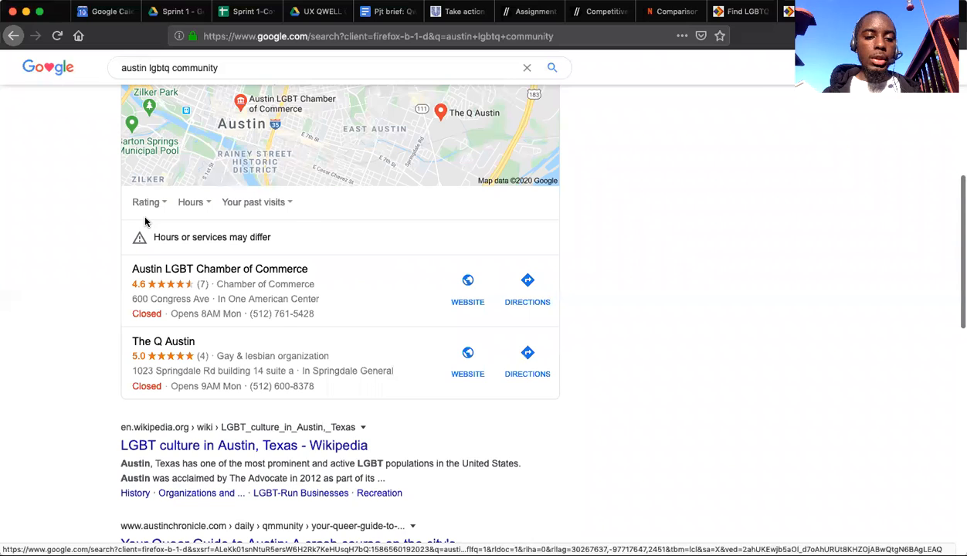
scroll(76, 270, down, 6)
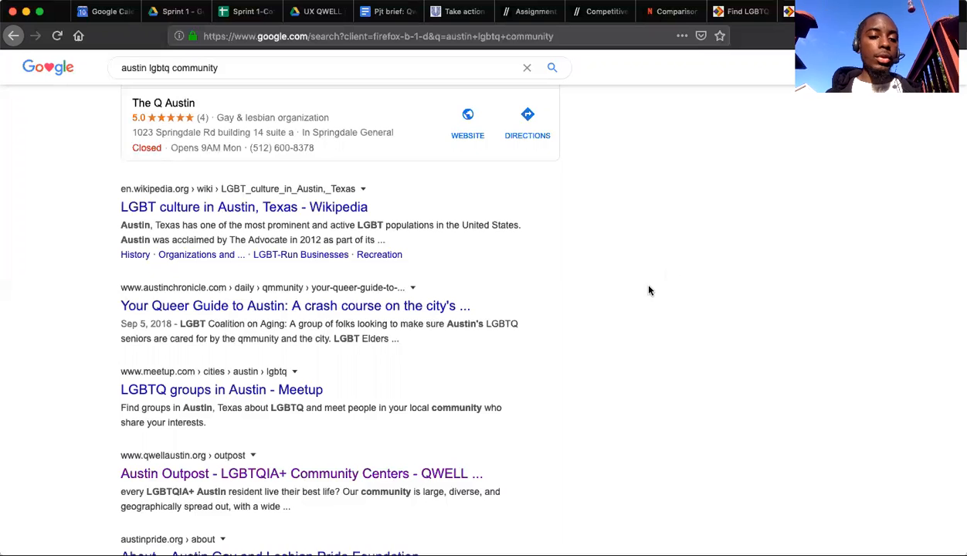
scroll(628, 309, down, 5)
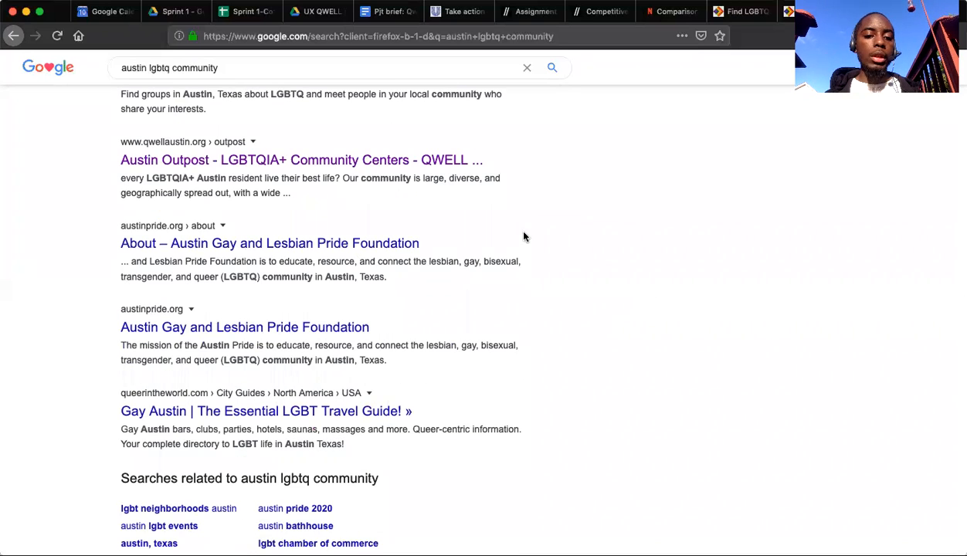
click(363, 244)
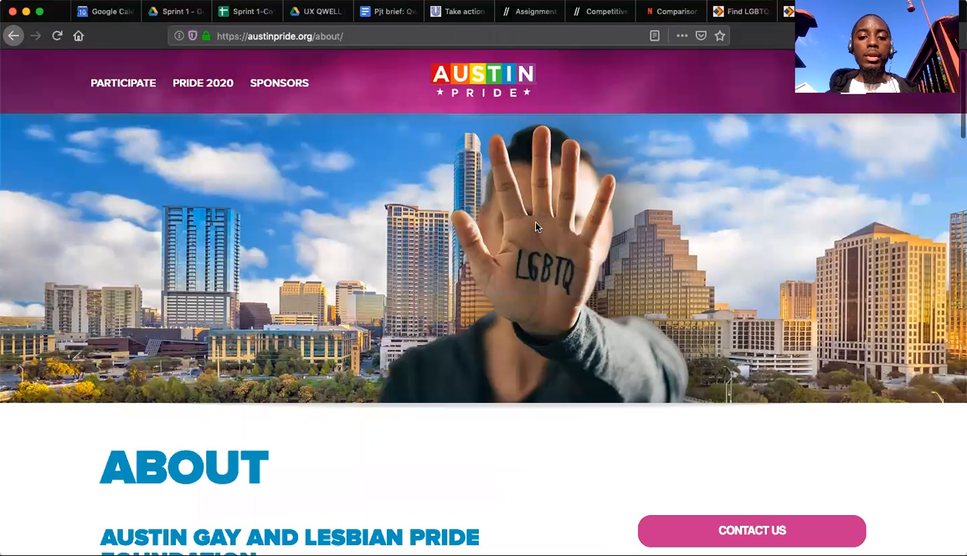
Read the foundation's mission statement and background on the About page.
scroll(537, 215, down, 5)
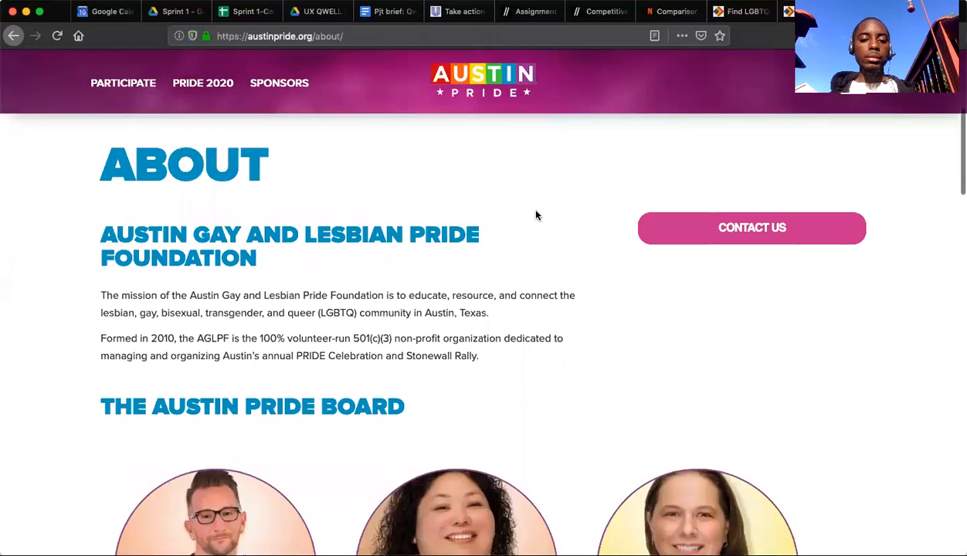
scroll(537, 215, down, 1)
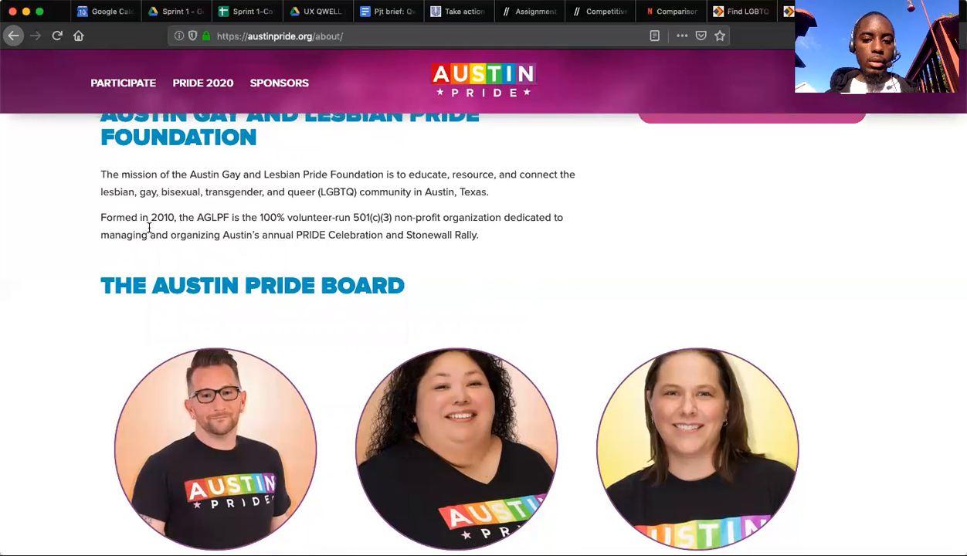
triple_click(466, 181)
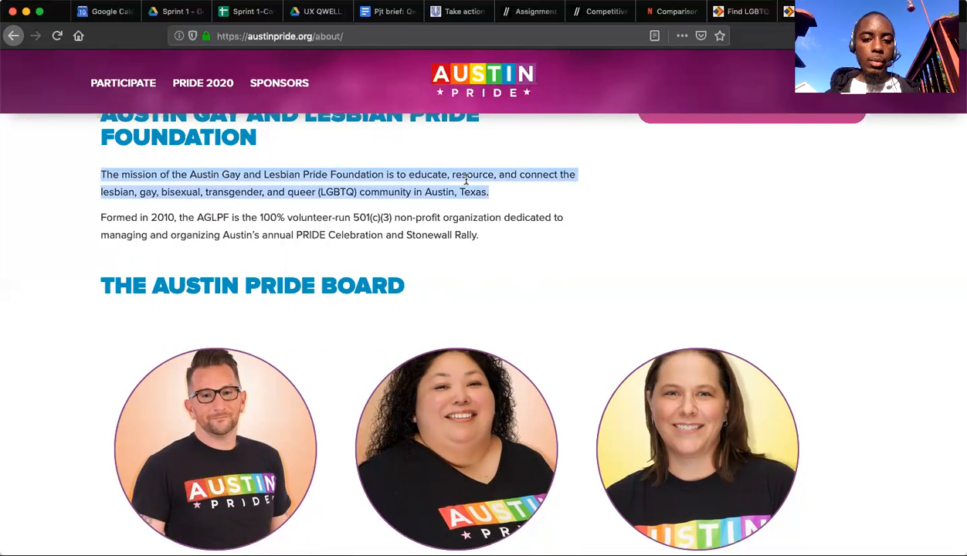
double_click(466, 180)
click(332, 218)
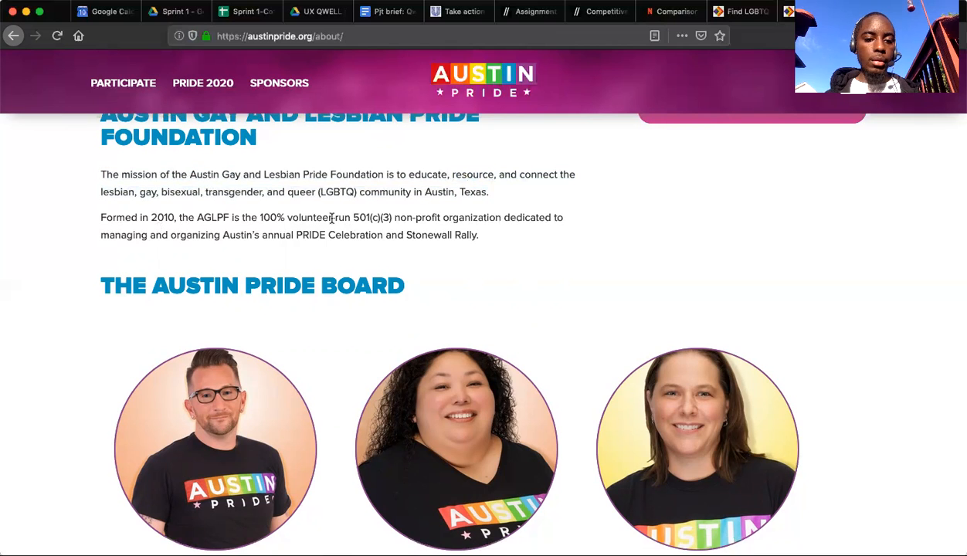
Examine the rest of the About page, including the board, the app section, the latest Pride news and the footer.
scroll(332, 218, down, 3)
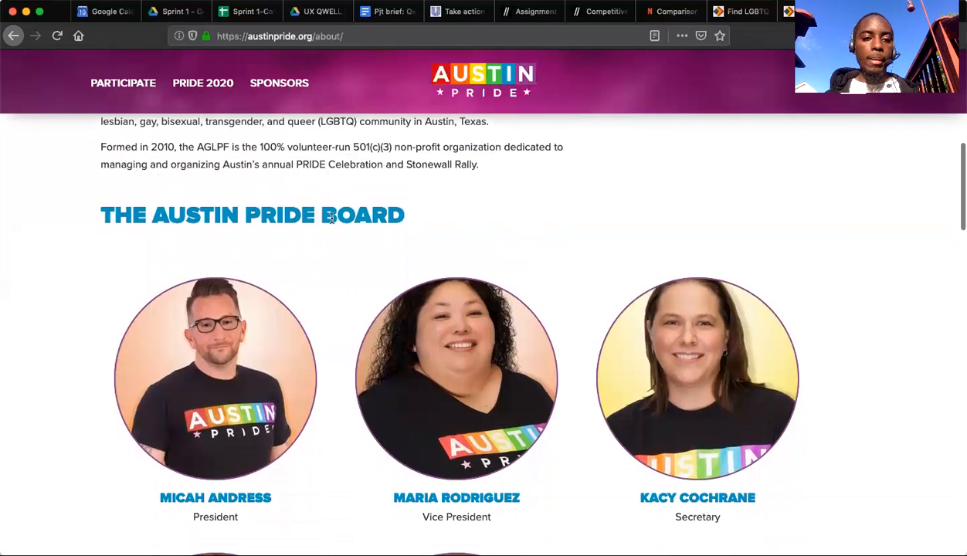
scroll(332, 218, down, 1)
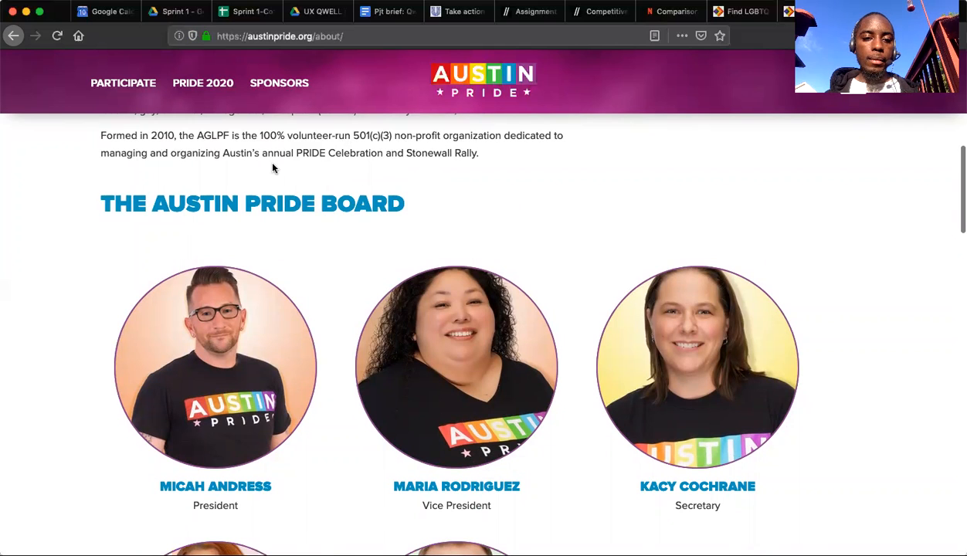
scroll(378, 294, down, 3)
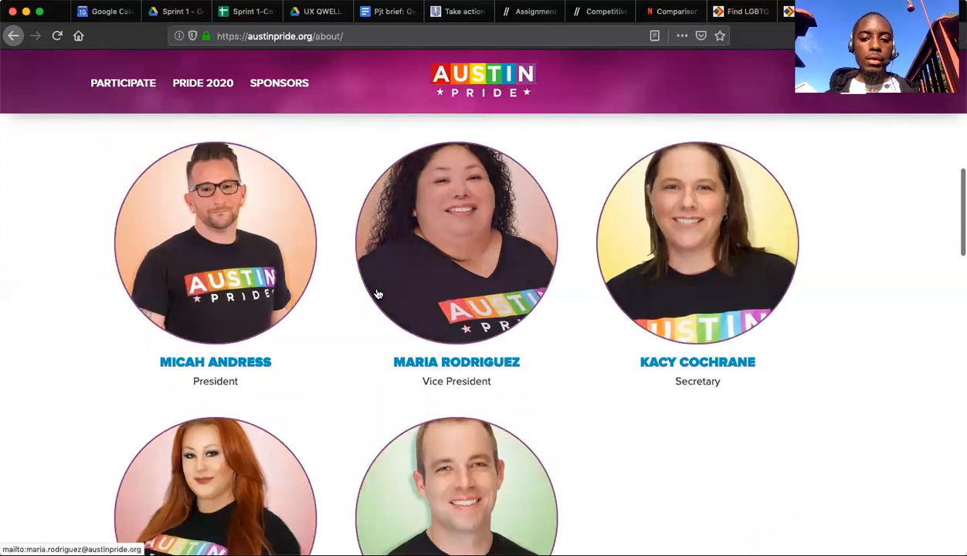
scroll(377, 294, down, 10)
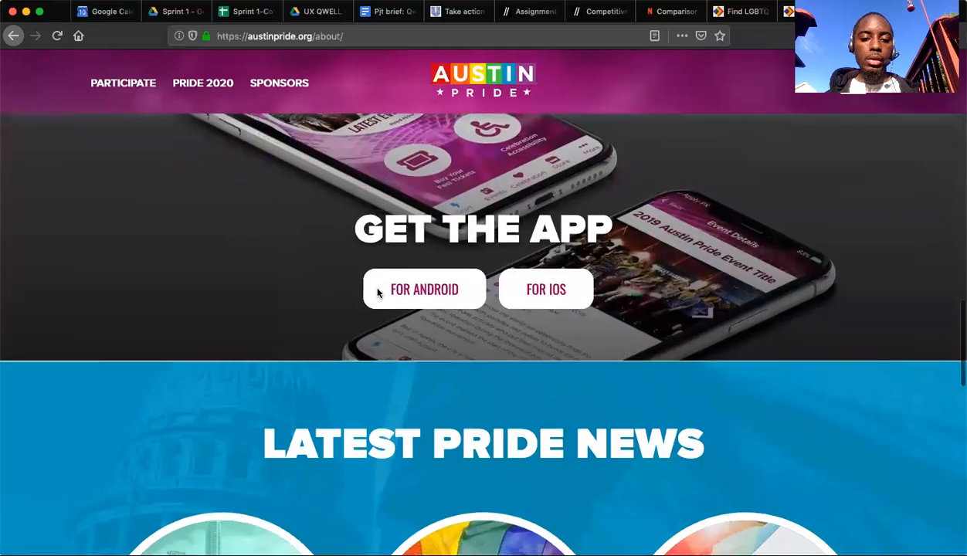
scroll(377, 292, down, 10)
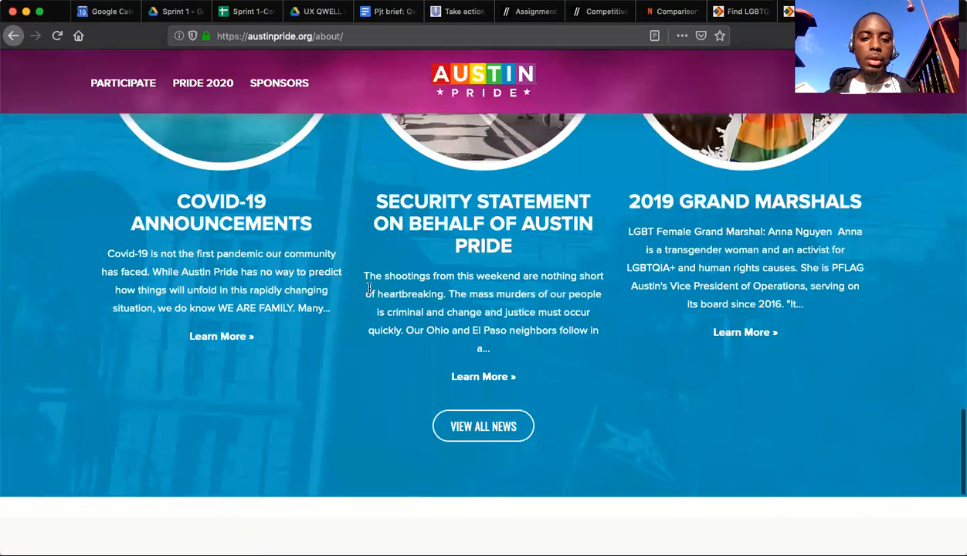
scroll(369, 287, up, 3)
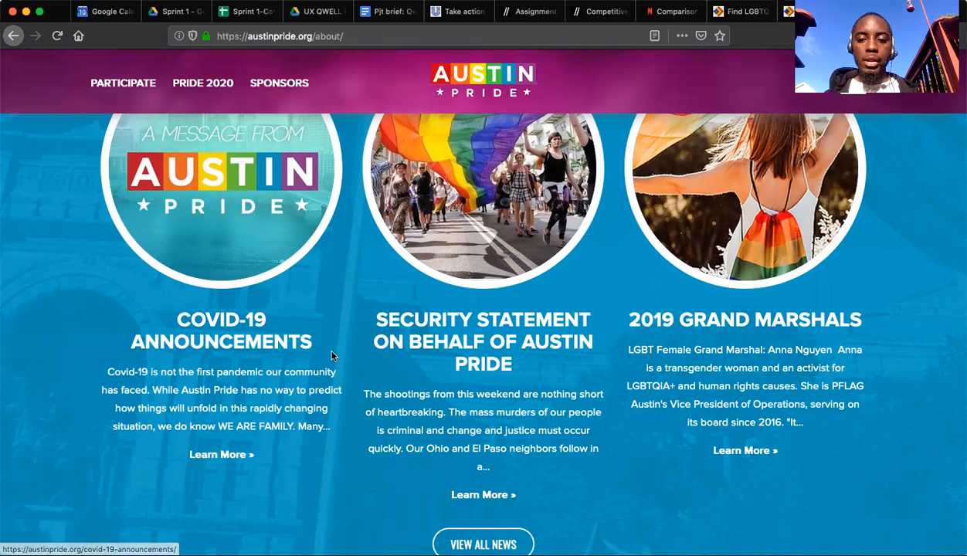
scroll(331, 356, down, 5)
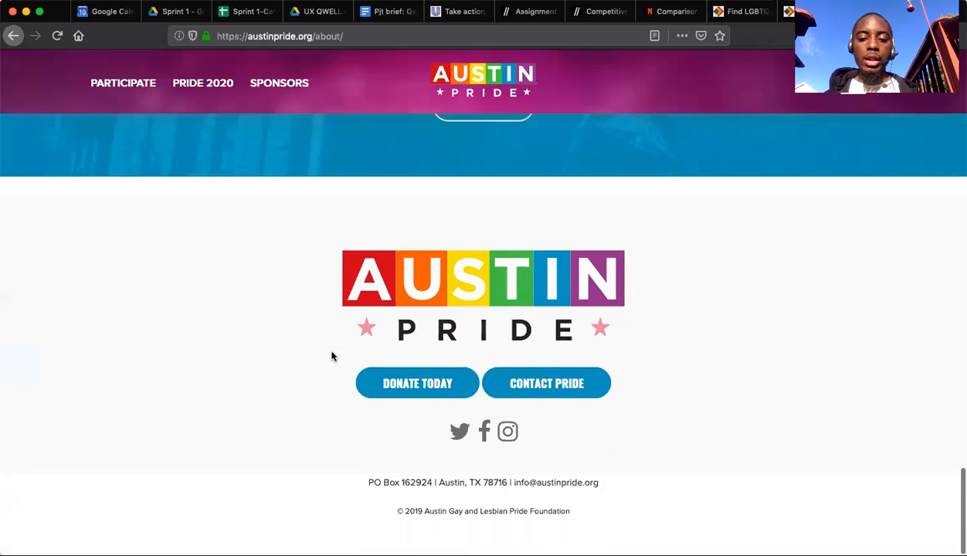
scroll(331, 356, up, 15)
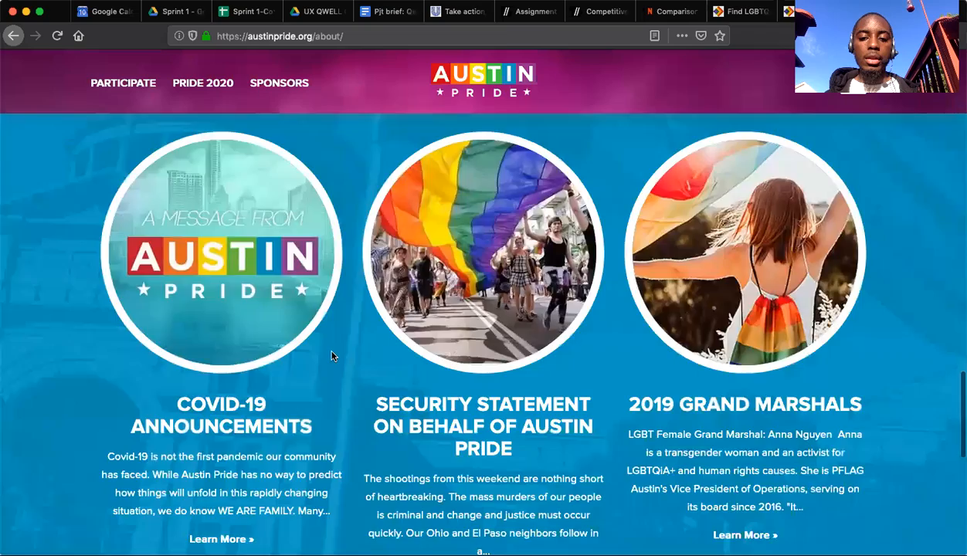
scroll(331, 356, up, 3)
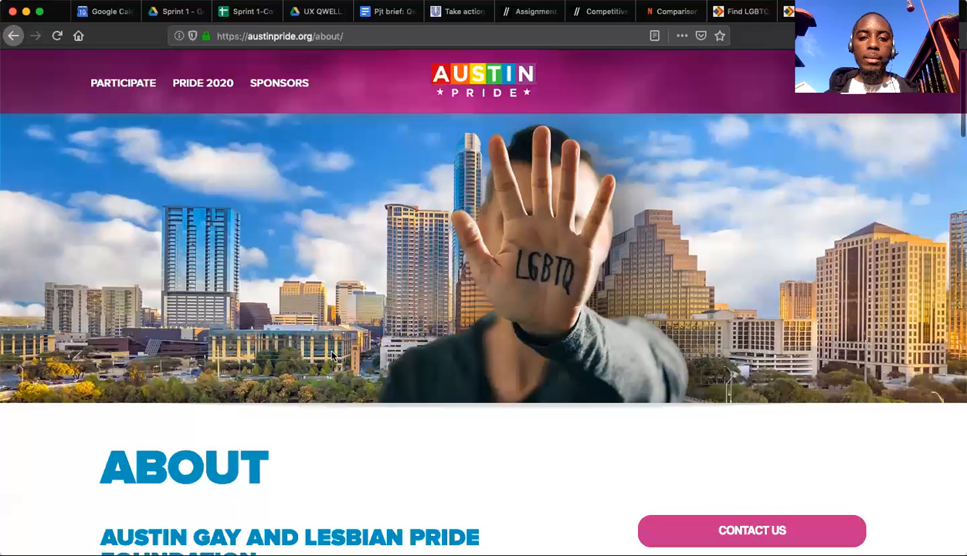
Check the Austin Pride site's Participate page, return, and review the Pride 2020 parade and festival page.
click(113, 85)
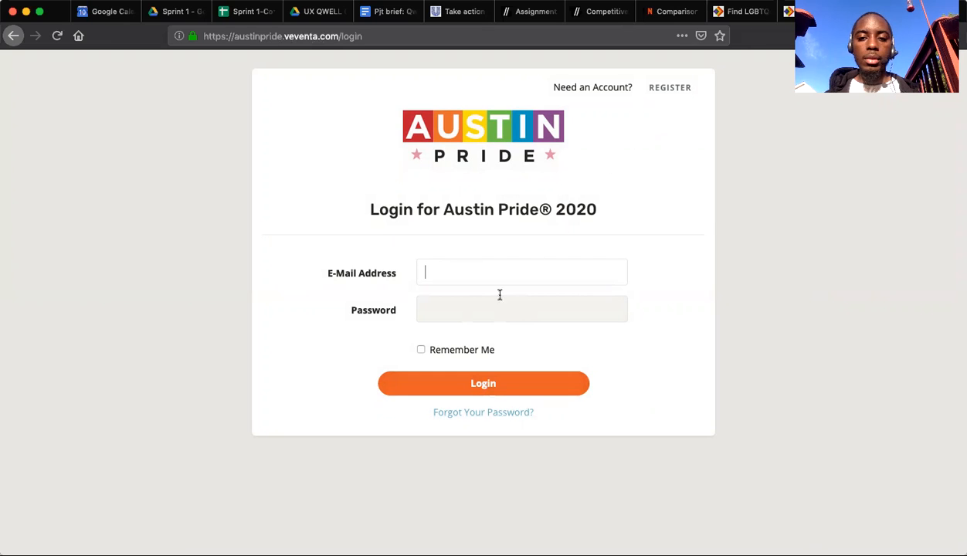
click(14, 36)
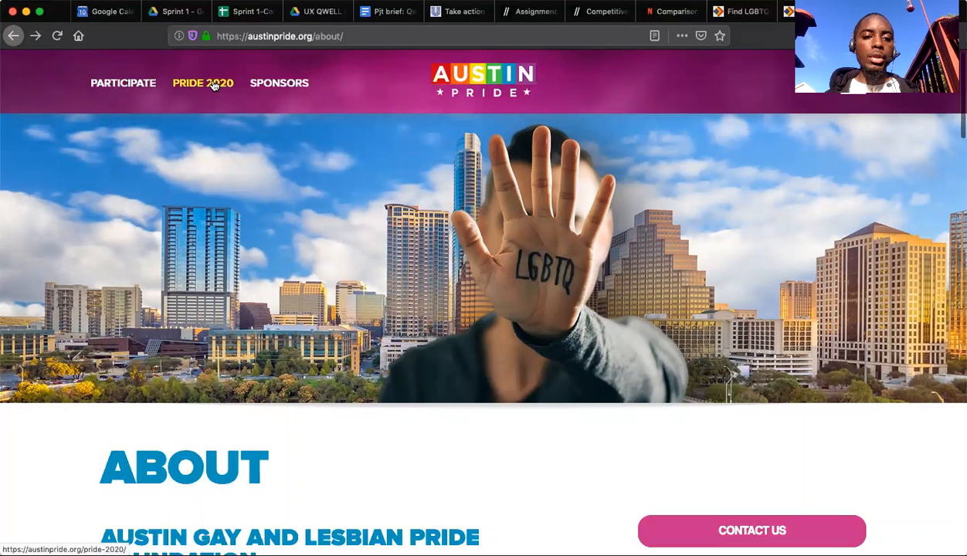
click(214, 85)
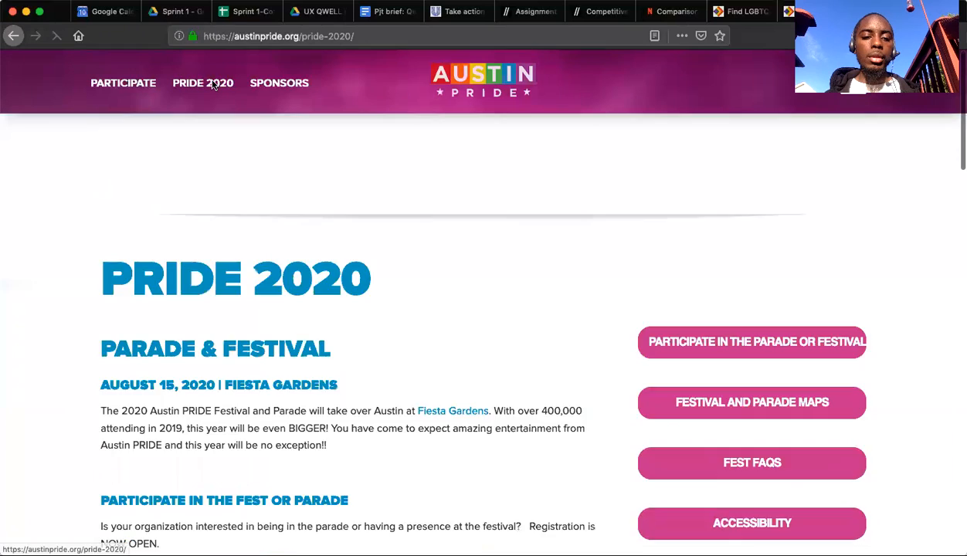
scroll(97, 340, down, 3)
scroll(99, 342, down, 4)
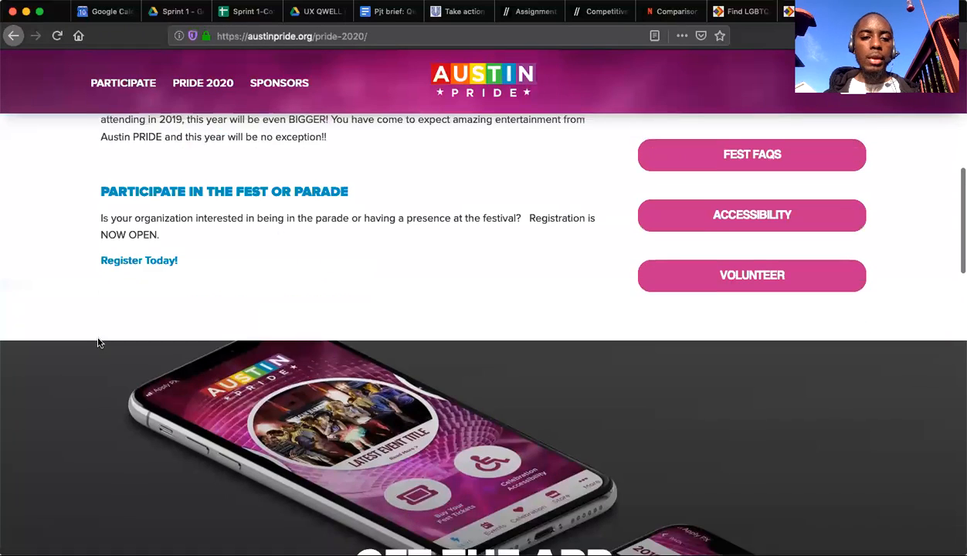
scroll(98, 342, down, 5)
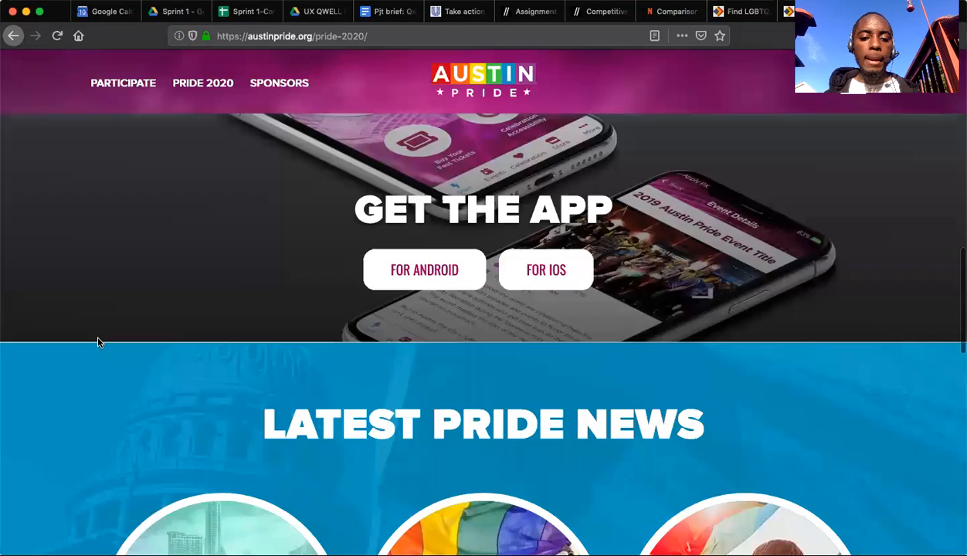
Review the rest of the Pride 2020 page, including the app section, latest news, footer and parade and festival details.
scroll(98, 342, up, 3)
scroll(98, 342, up, 3)
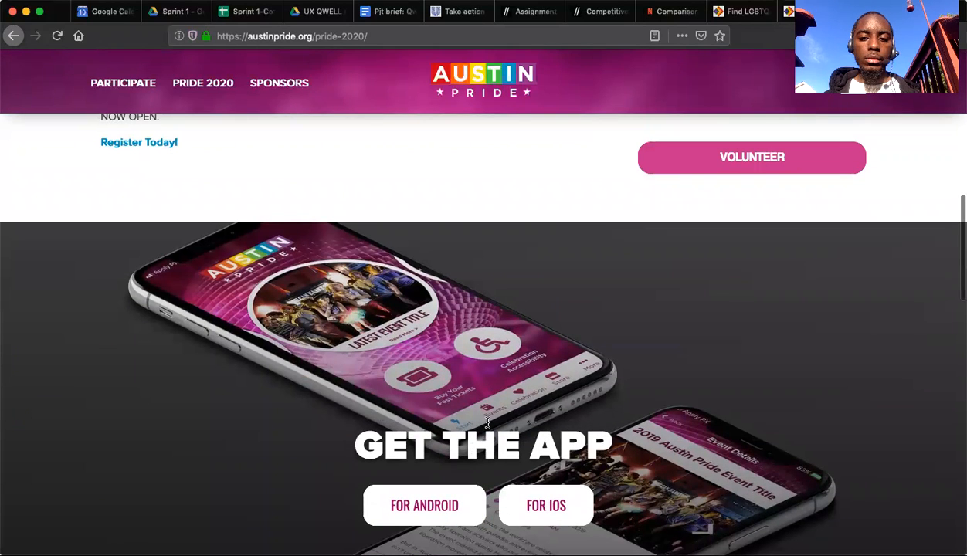
scroll(479, 358, up, 5)
scroll(480, 359, down, 5)
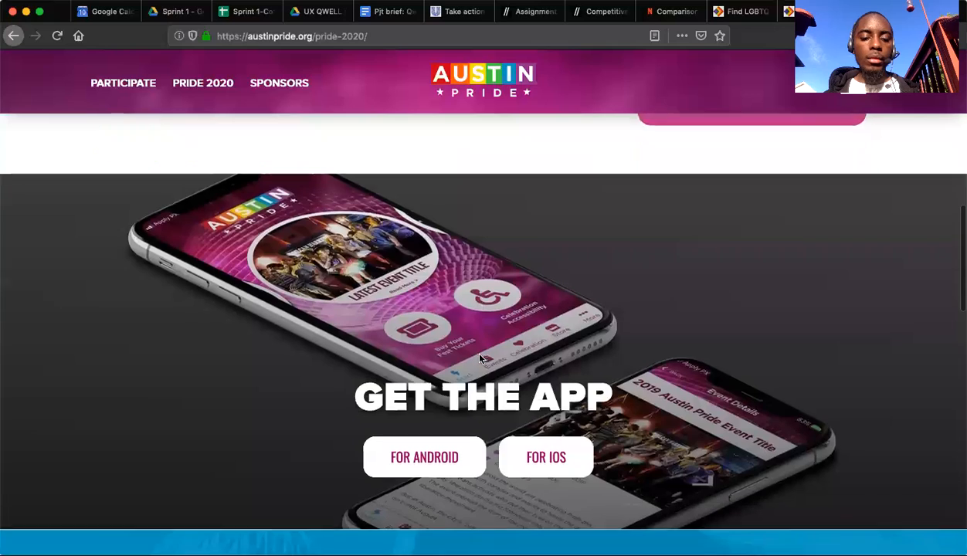
scroll(479, 359, down, 3)
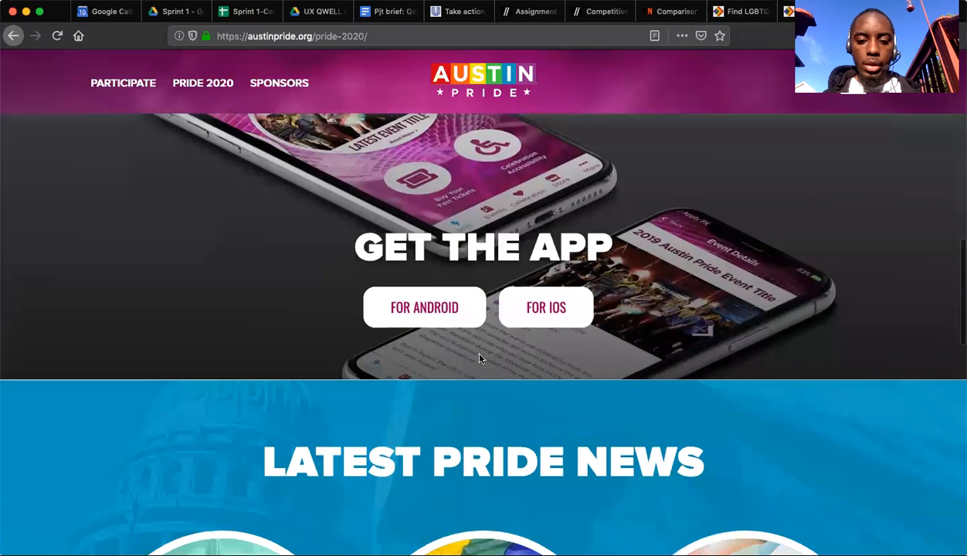
scroll(480, 358, down, 5)
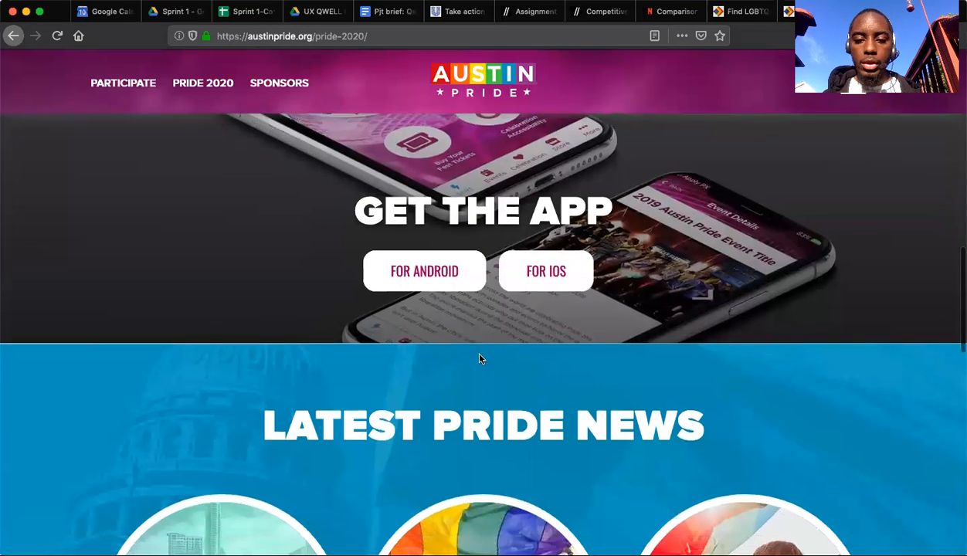
scroll(480, 358, down, 8)
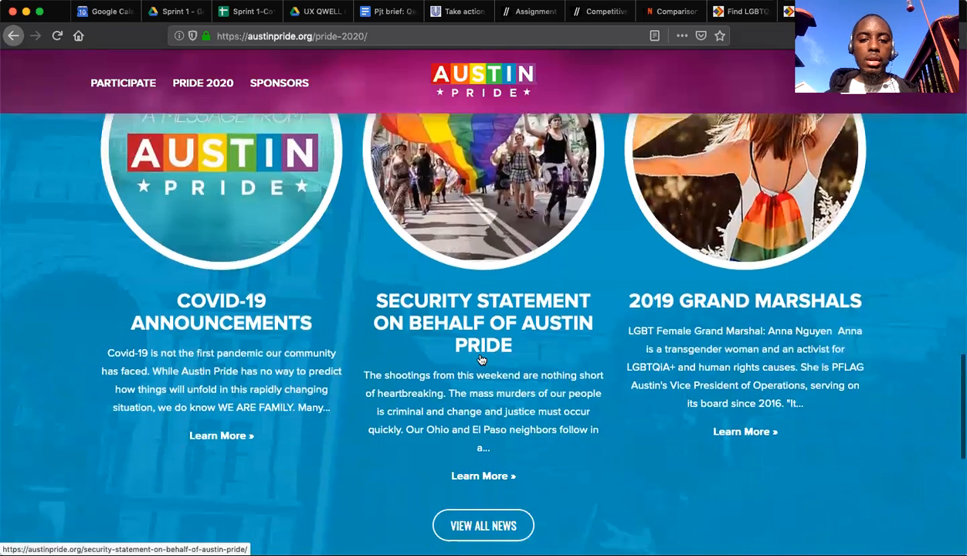
scroll(479, 359, down, 2)
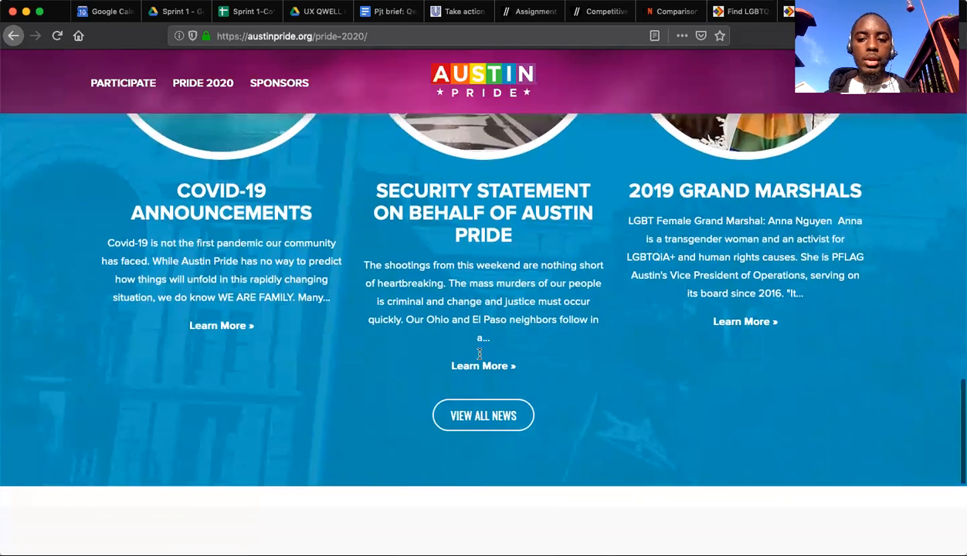
scroll(480, 356, down, 6)
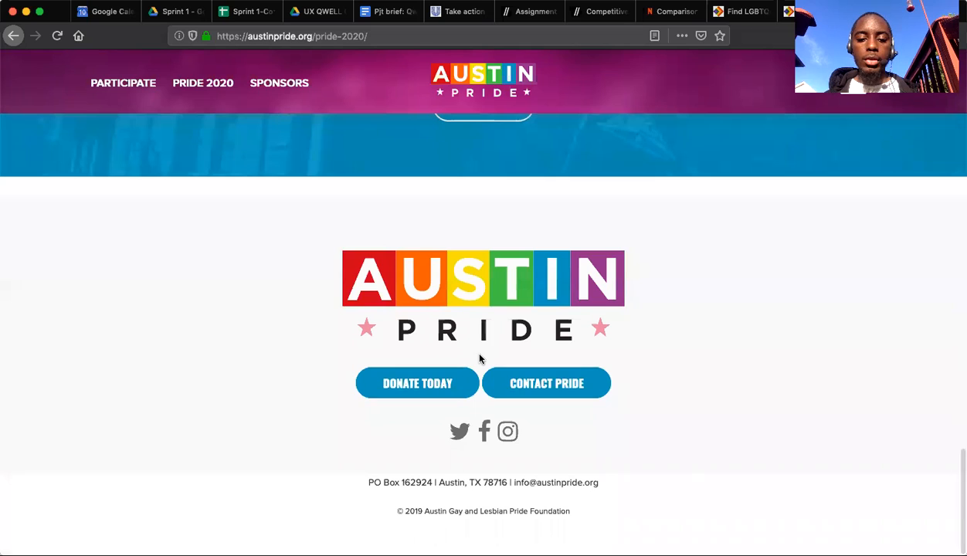
scroll(480, 359, up, 10)
scroll(479, 358, up, 15)
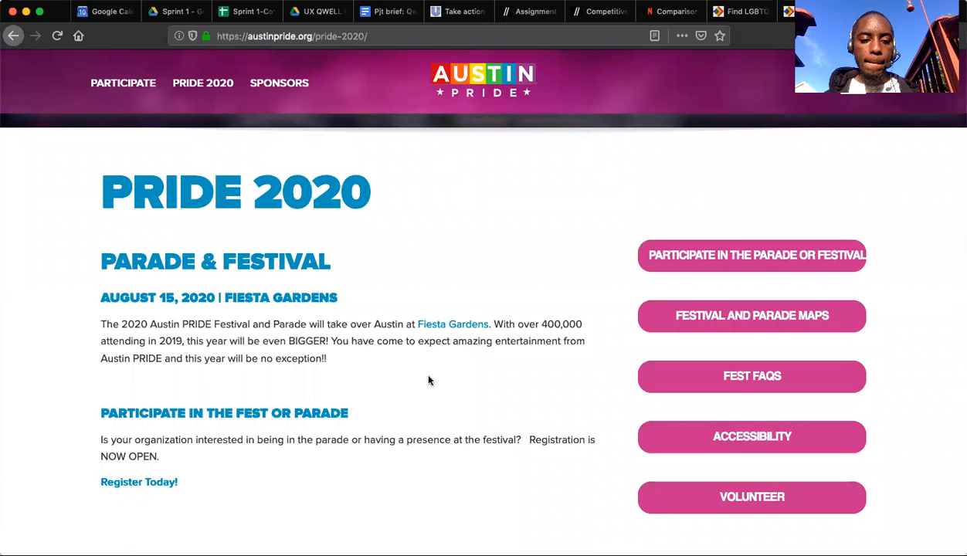
scroll(429, 380, up, 5)
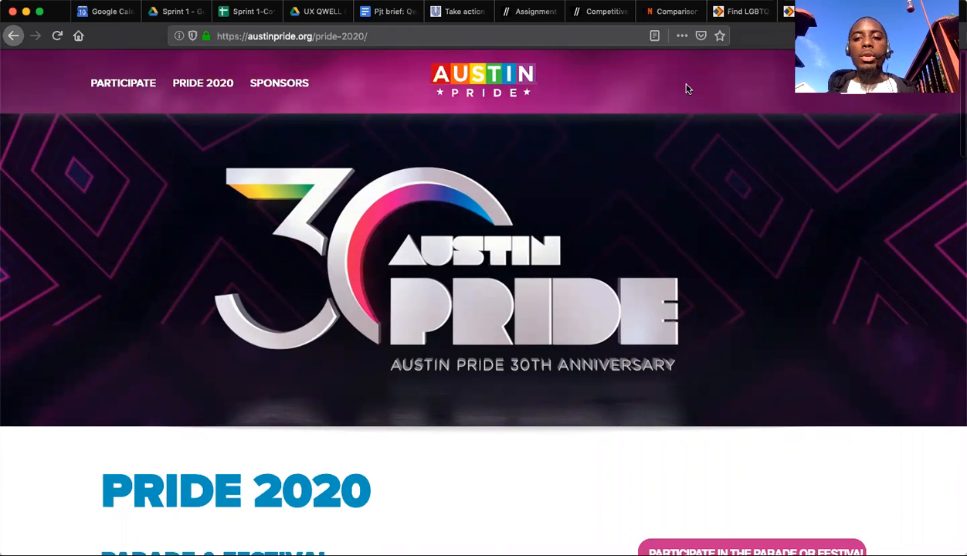
Return to the competitive analysis spreadsheet and enter "AustinPride" as a competitor in the cell below Uniliver.
click(454, 13)
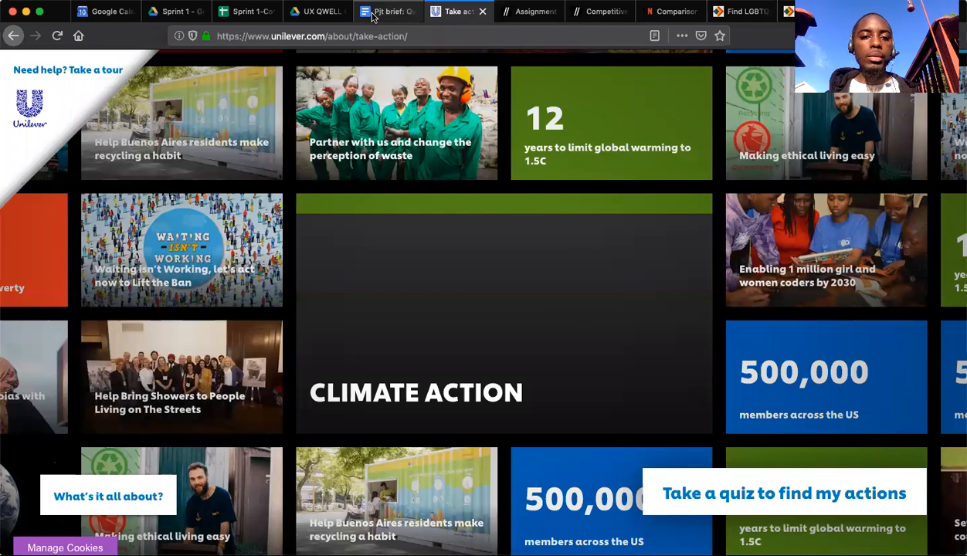
click(245, 11)
click(468, 341)
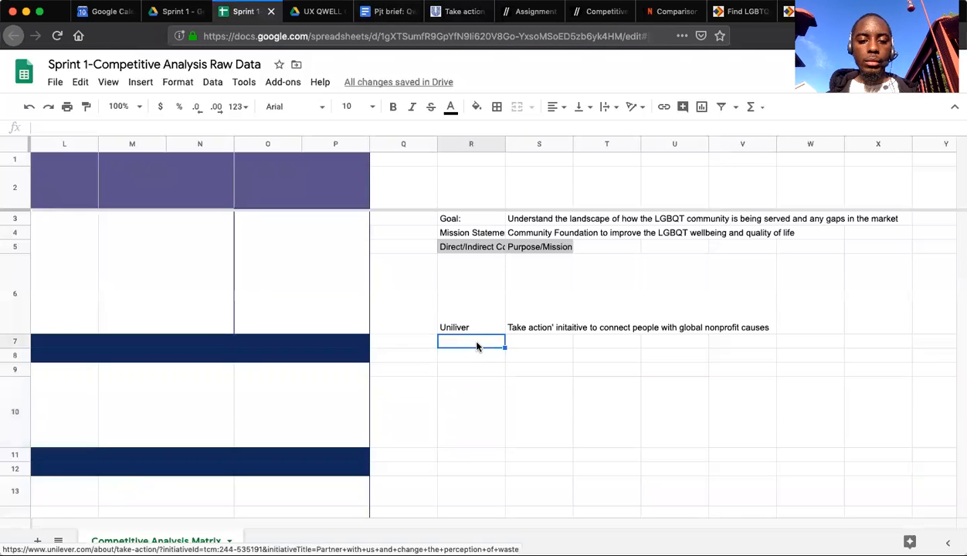
text(AustinPride)
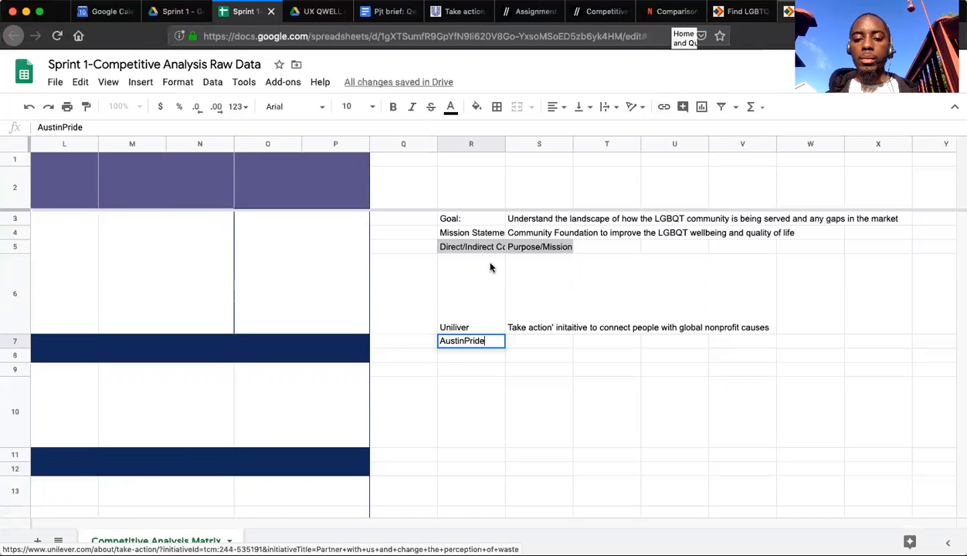
click(877, 12)
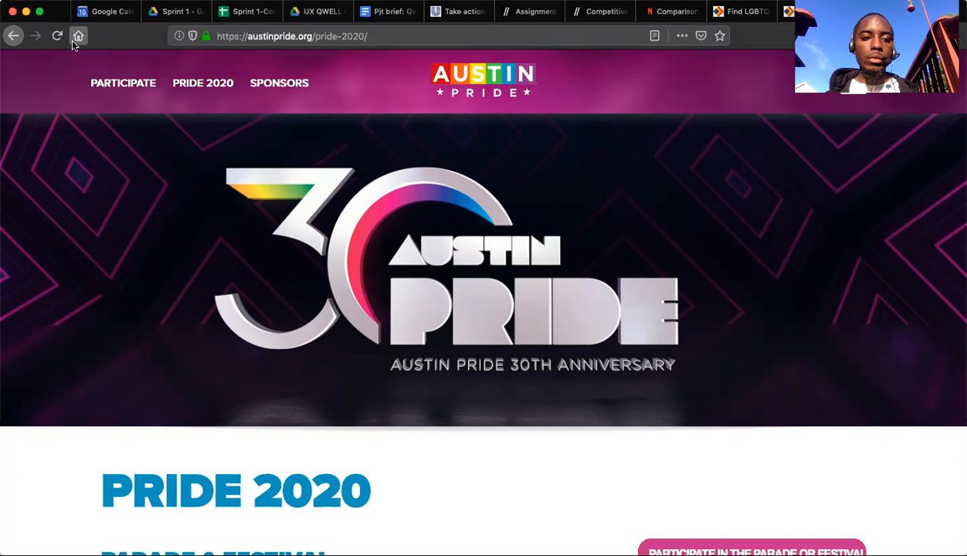
click(461, 71)
click(323, 35)
key(super+c)
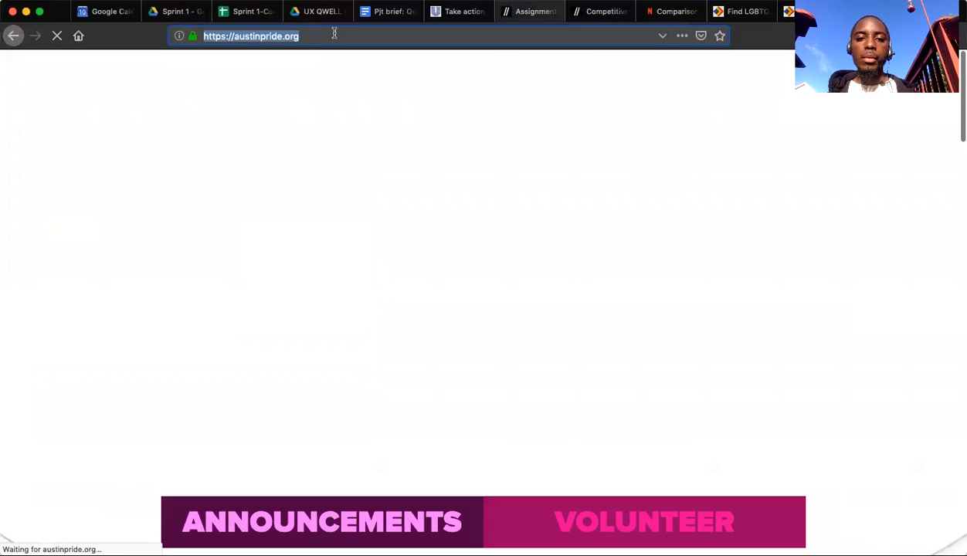
click(242, 10)
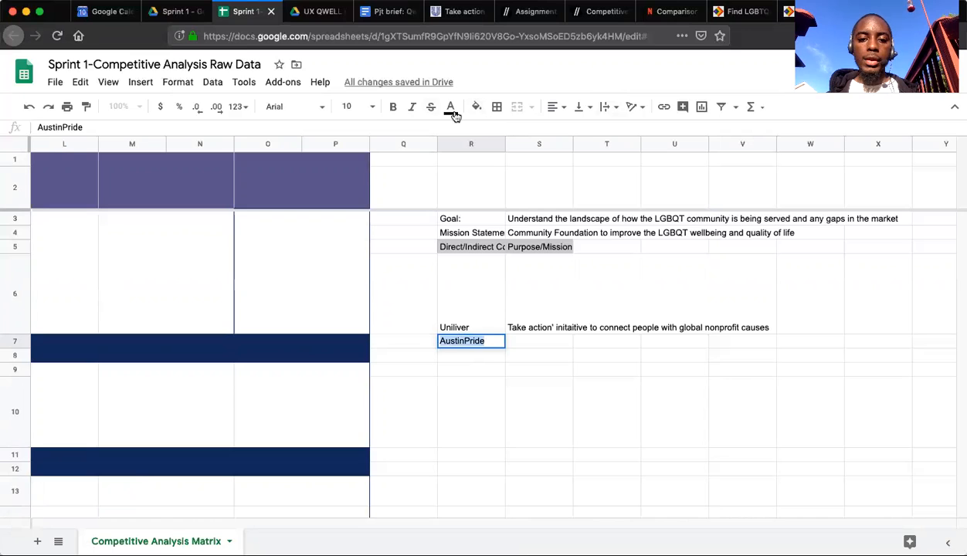
click(661, 113)
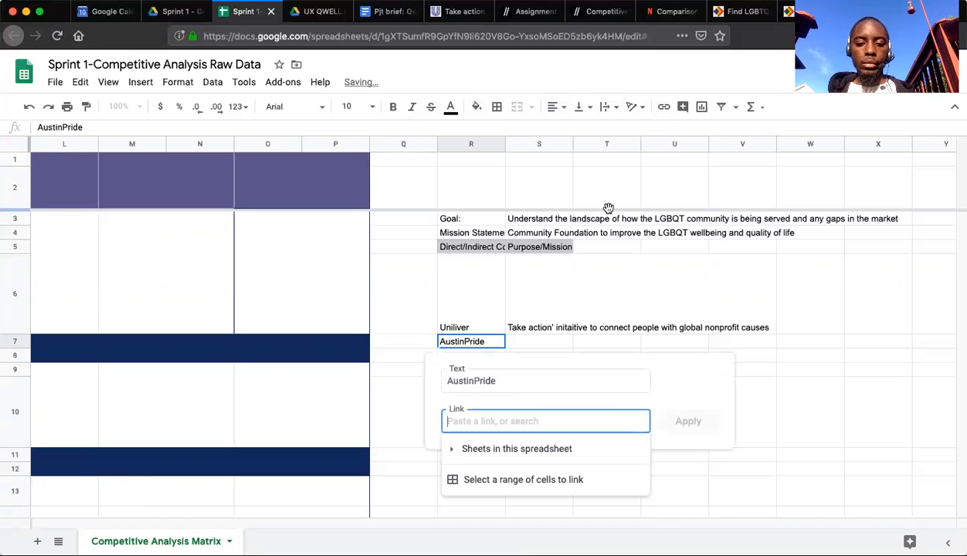
key(super+v)
click(688, 422)
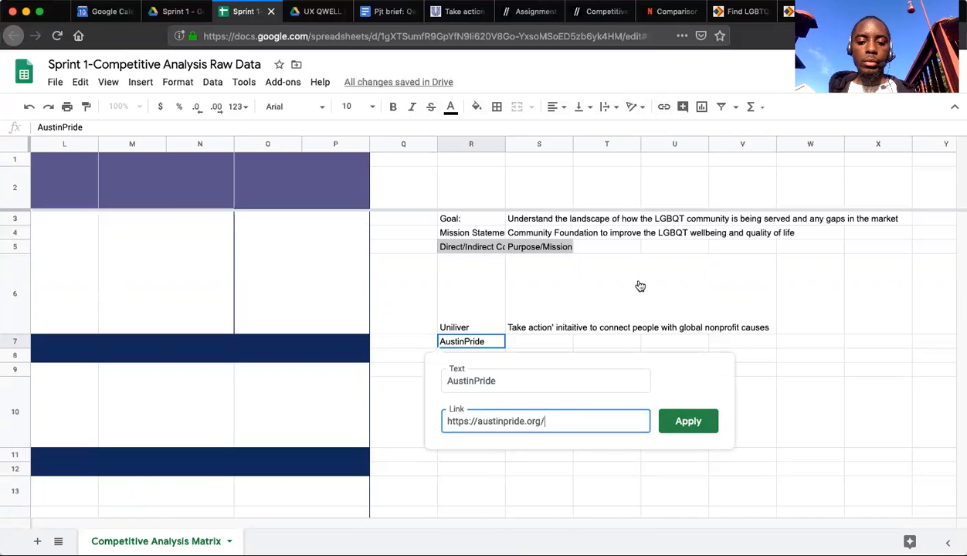
click(462, 11)
click(407, 35)
key(super+c)
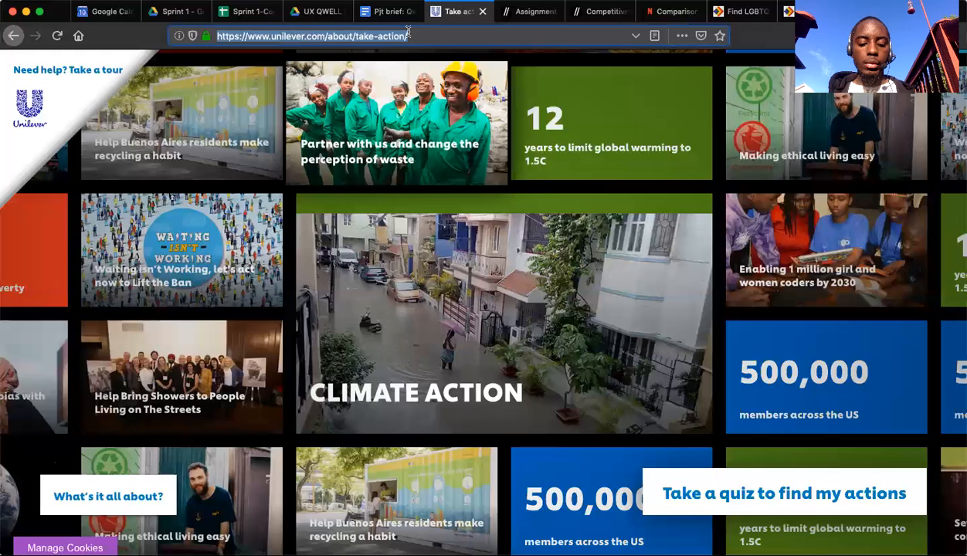
click(246, 12)
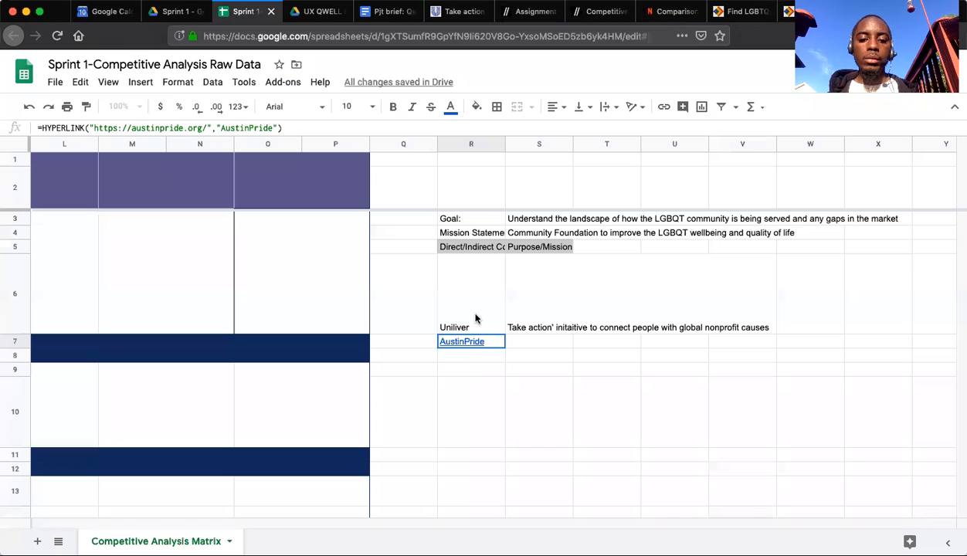
double_click(475, 311)
key(super+a)
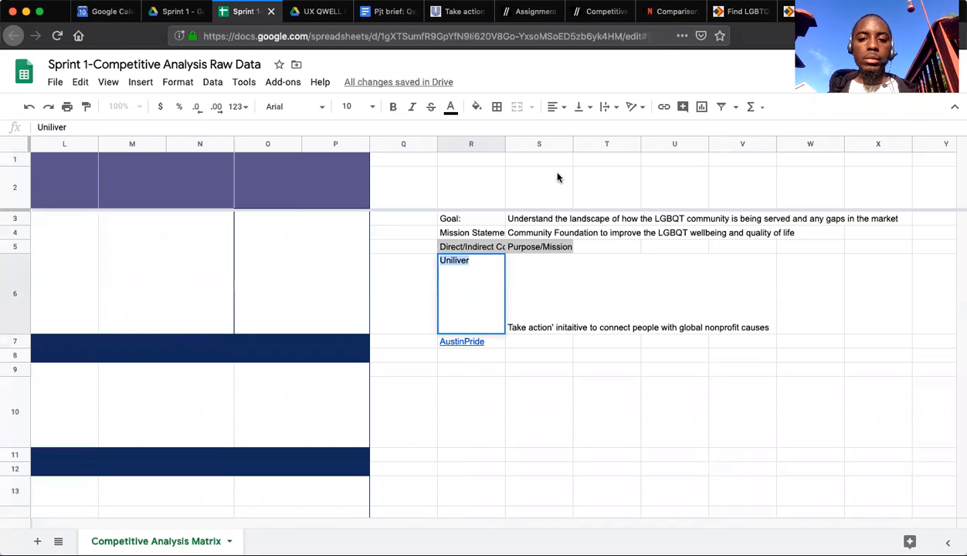
click(664, 107)
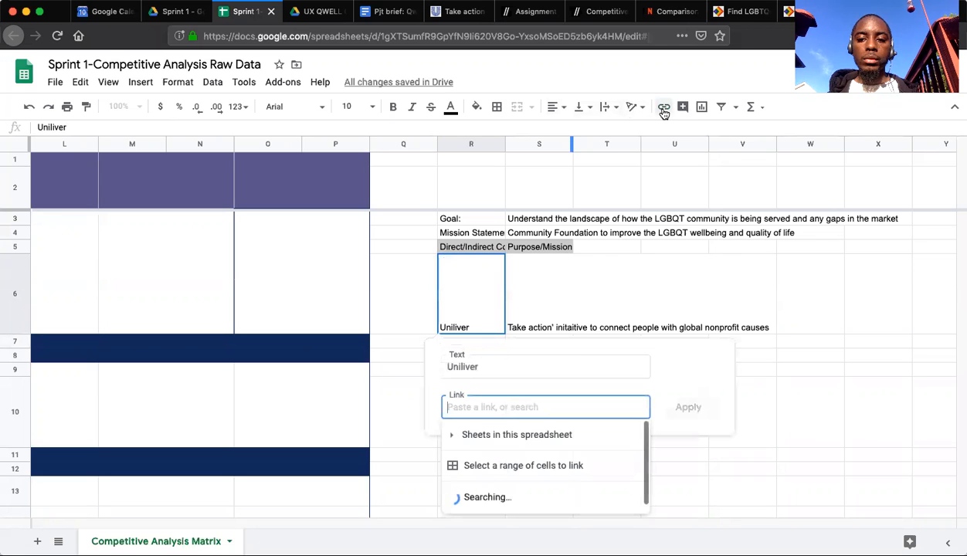
key(super+v)
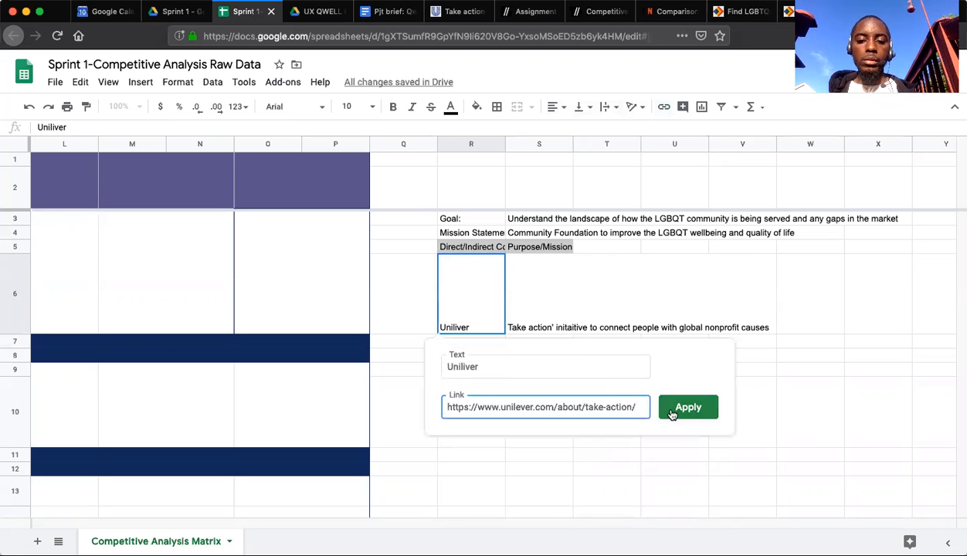
click(672, 414)
Start the purpose entry beside AustinPride with "Connect, resource".
click(530, 345)
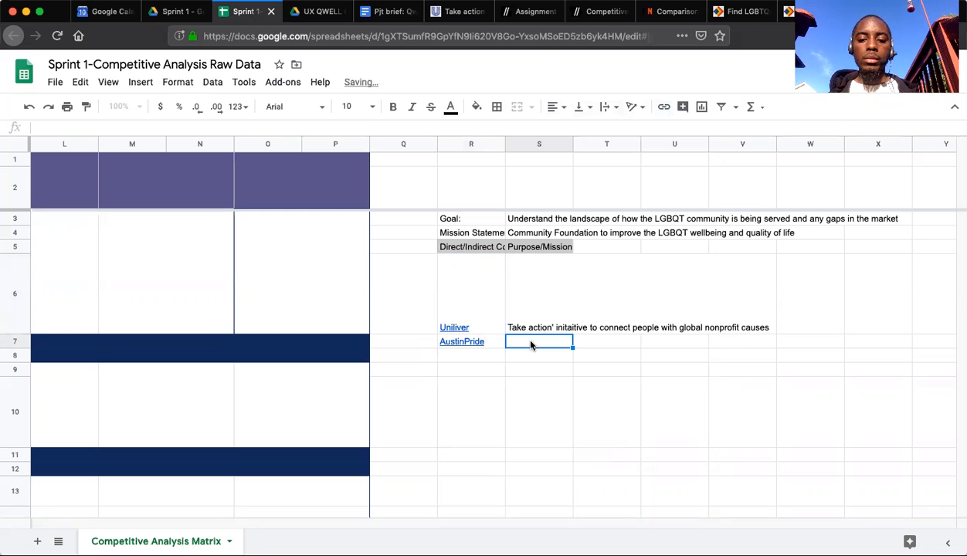
text(Conn)
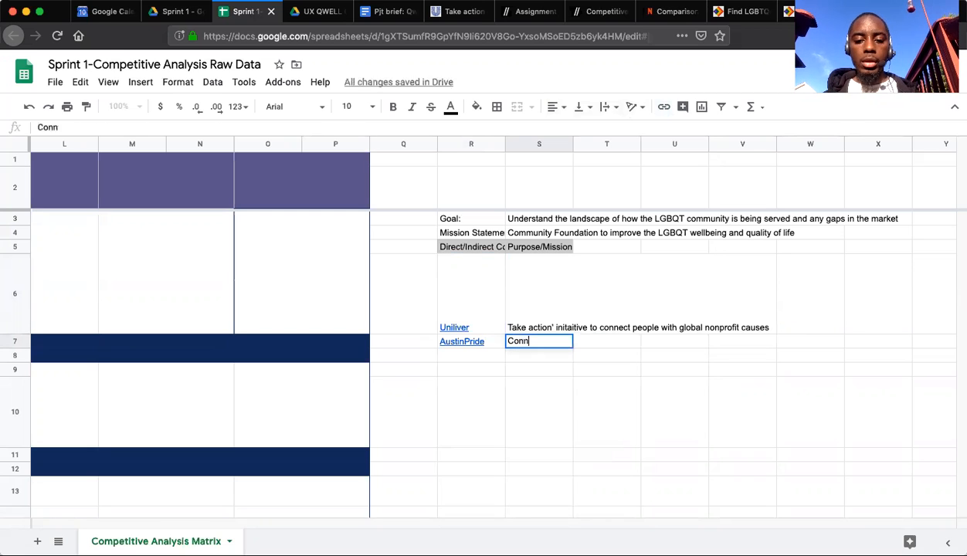
text(ect, resource)
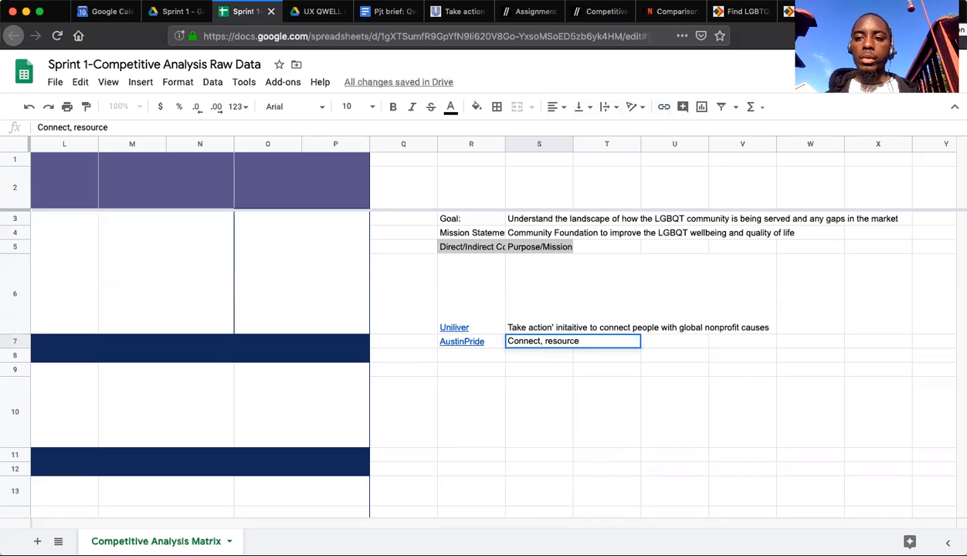
Look through the Austin Pride home page from the announcements to the footer for the organization's purpose.
key(ctrl+Tab)
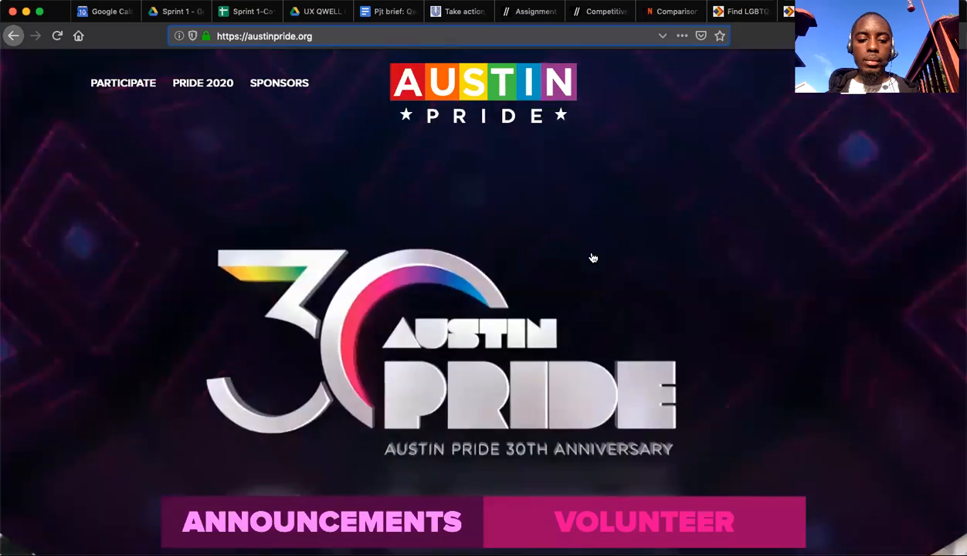
scroll(594, 256, down, 5)
scroll(594, 256, down, 1)
scroll(592, 255, up, 5)
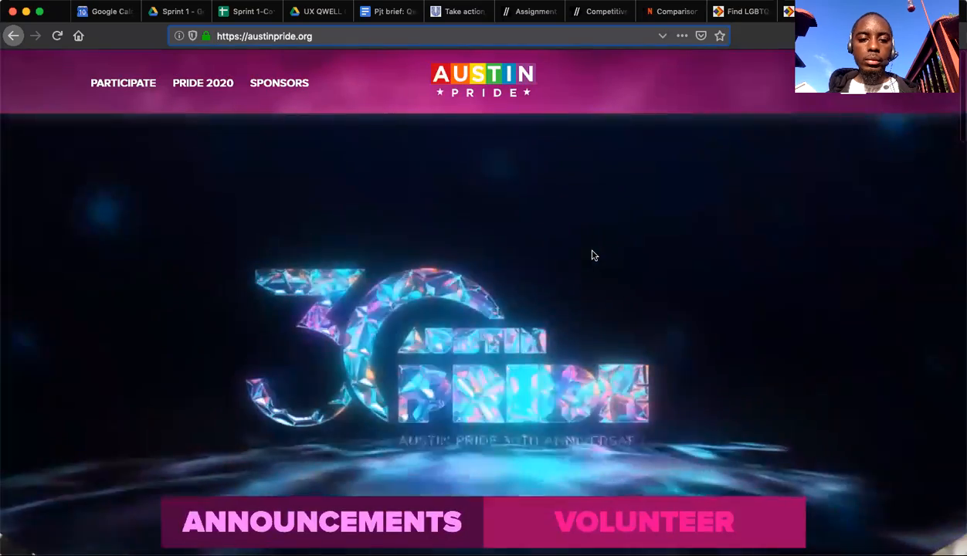
scroll(427, 407, down, 10)
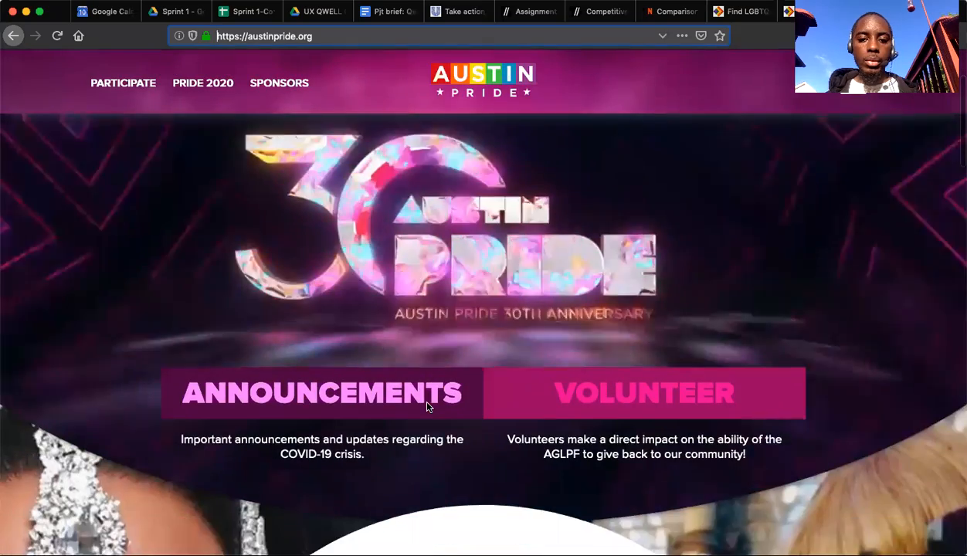
scroll(427, 407, down, 10)
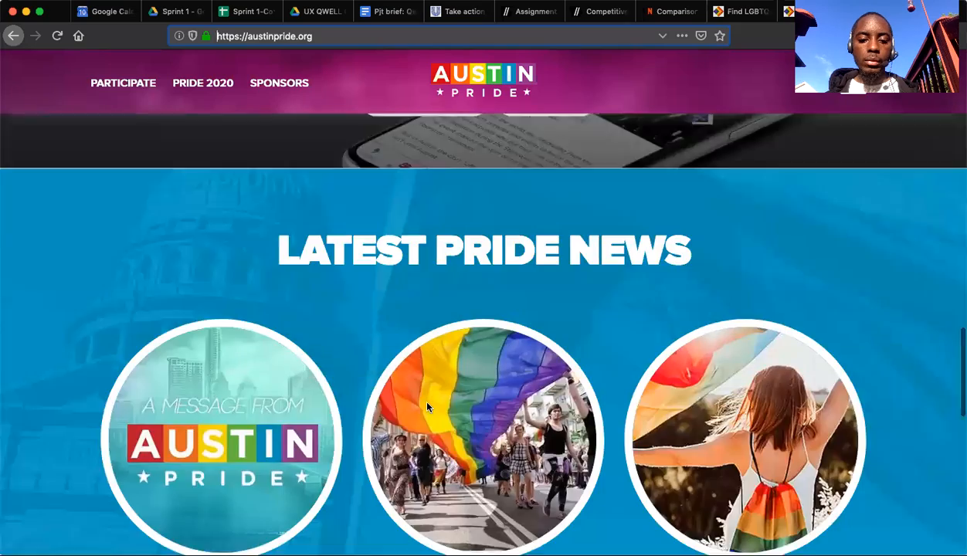
scroll(427, 404, down, 3)
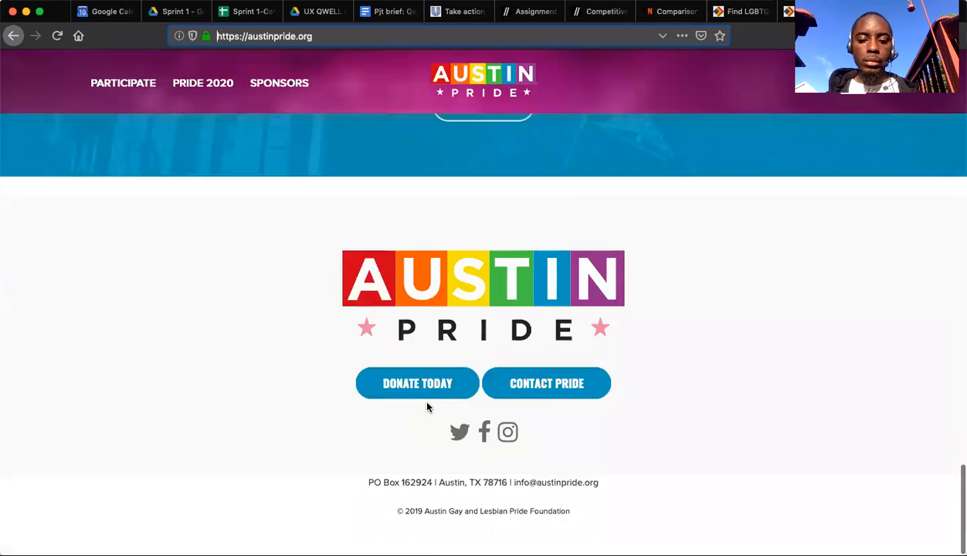
scroll(417, 393, up, 15)
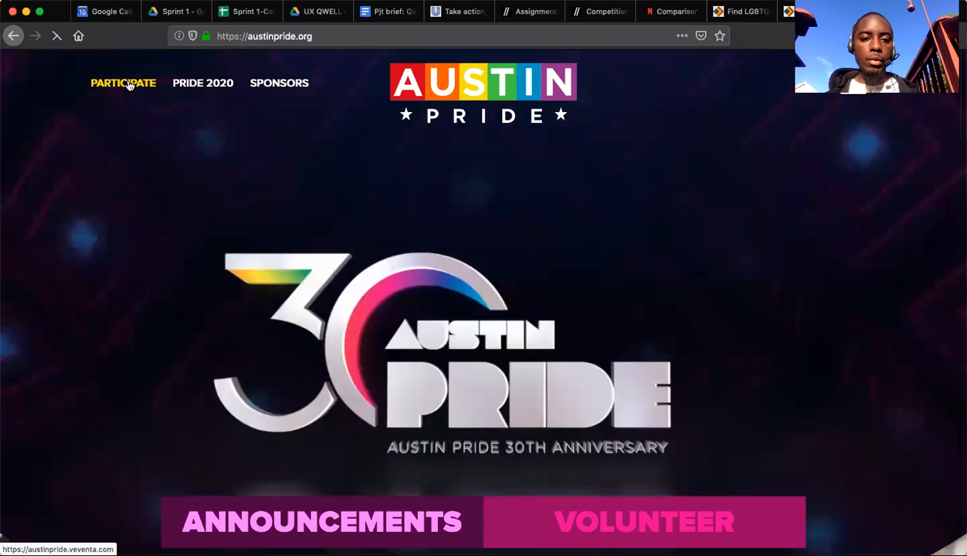
Check the Austin Pride Participate page, then go back to the About page and reread the foundation's mission statement.
click(123, 82)
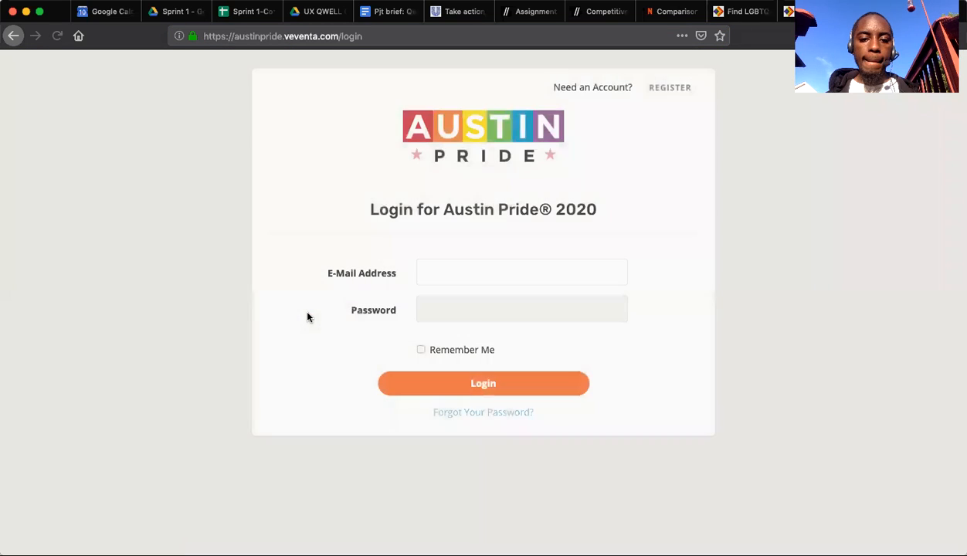
click(13, 36)
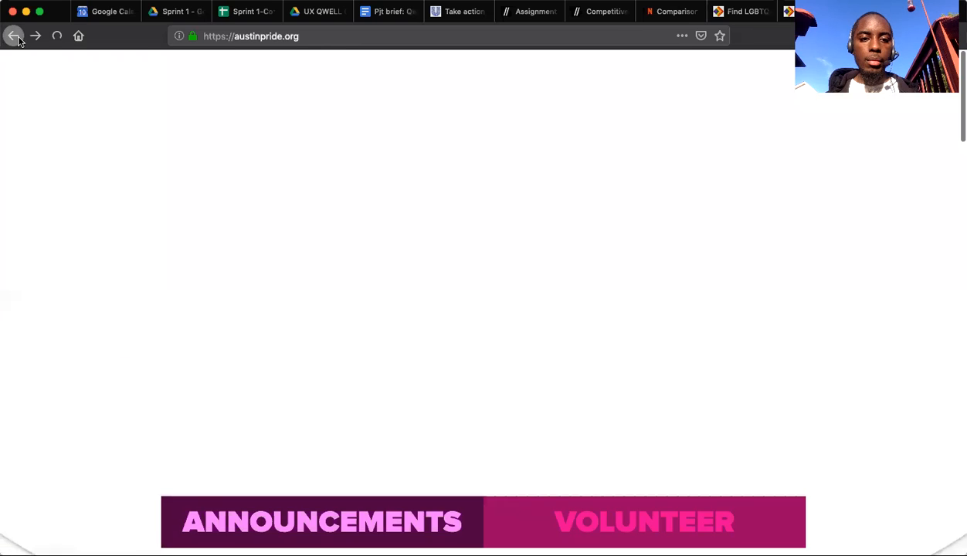
click(13, 36)
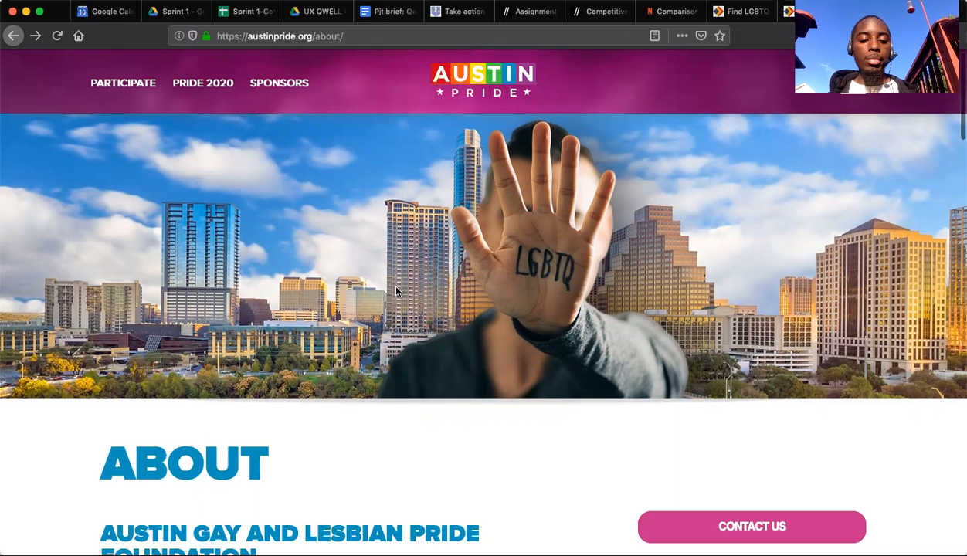
scroll(378, 291, down, 3)
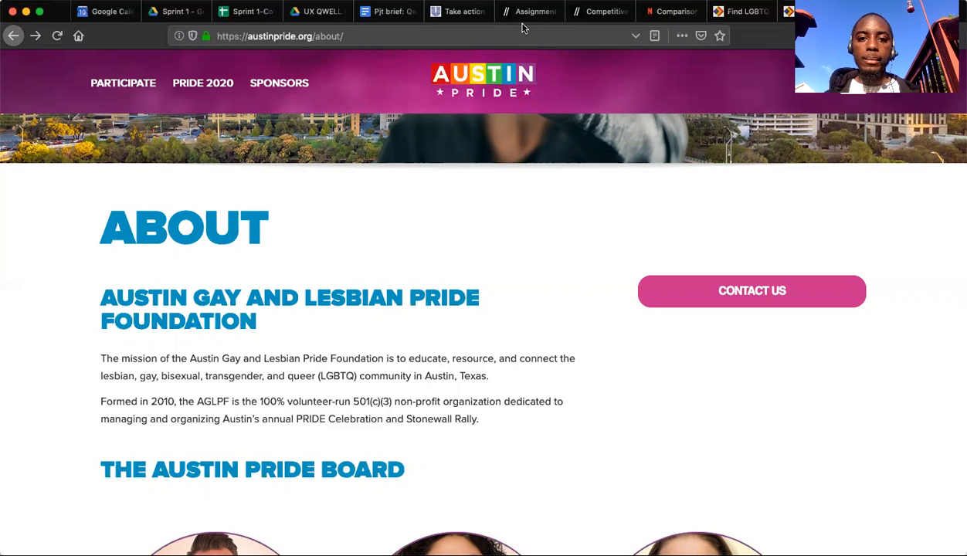
Replace AustinPride's purpose in the spreadsheet with "Educate, resource, and connect the LGBQT community in Austin Texas".
click(251, 10)
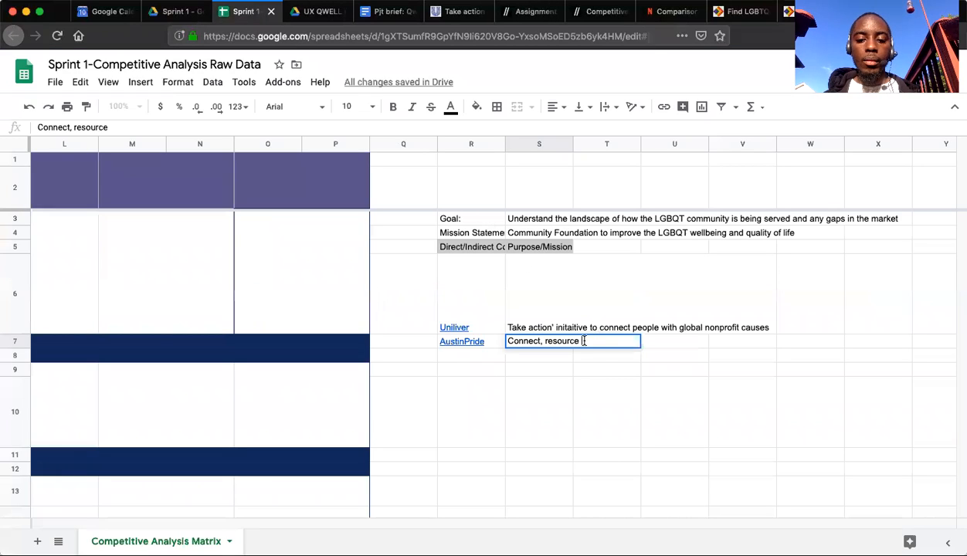
triple_click(584, 340)
text(Eductat)
key(BackSpace)
key(BackSpace)
key(BackSpace)
text(ate, resource, and connect the LB)
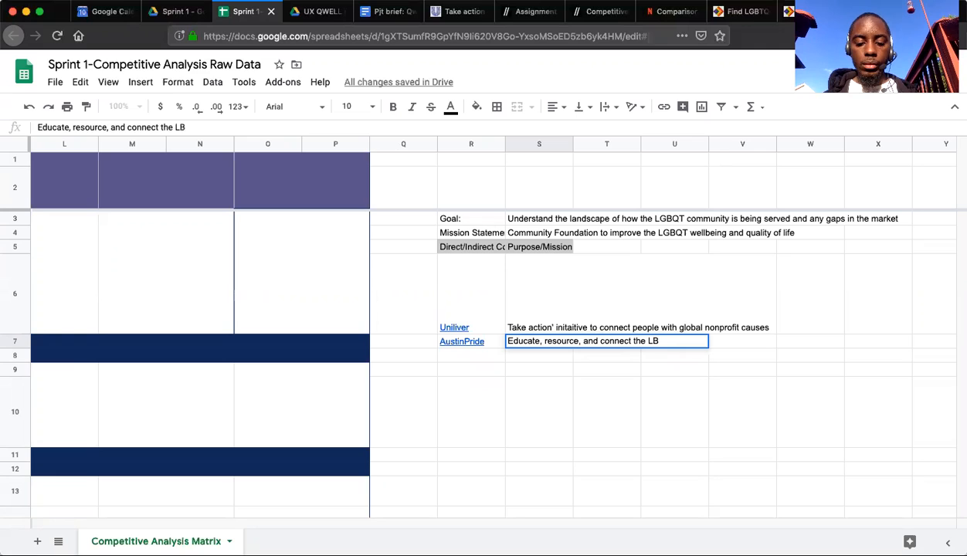
text(G)
key(BackSpace)
key(BackSpace)
text(GBQT community in Austin)
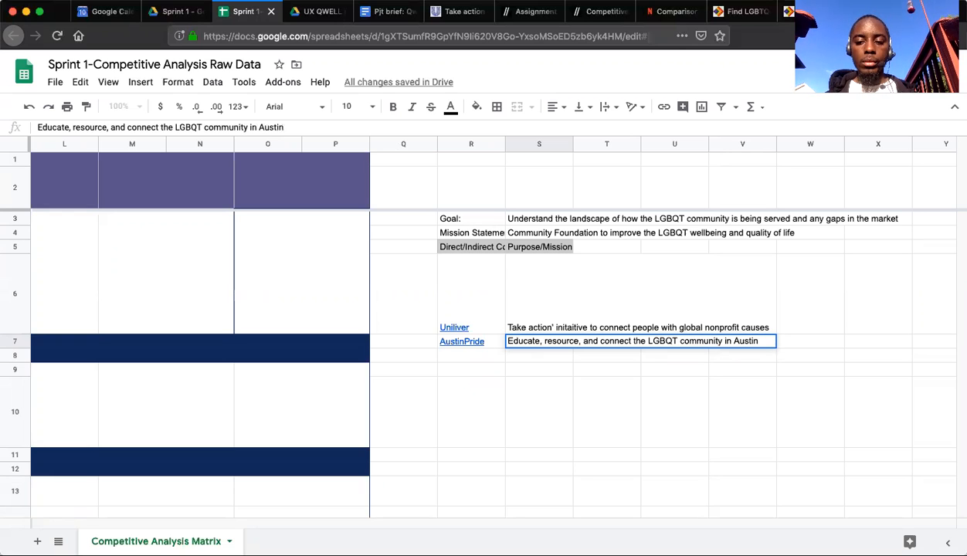
text( Texas)
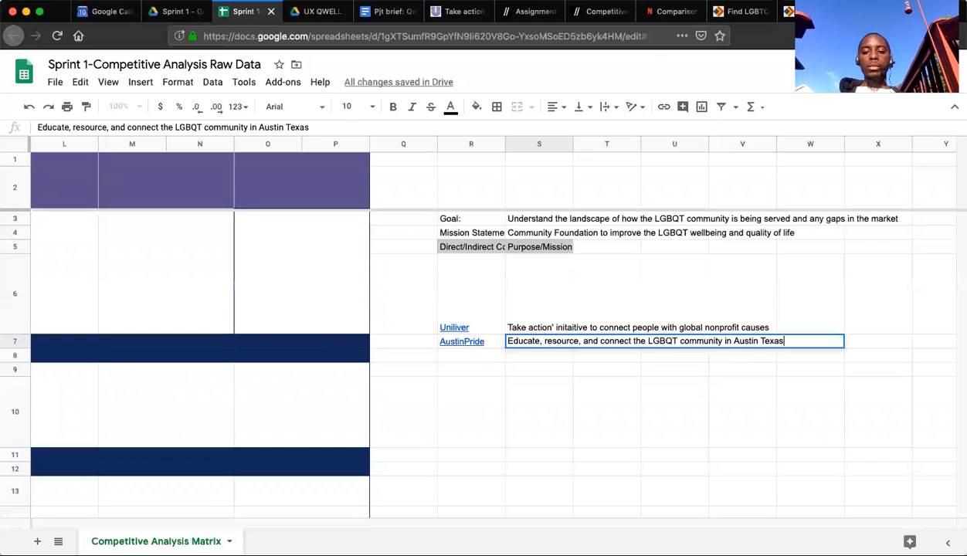
key(Return)
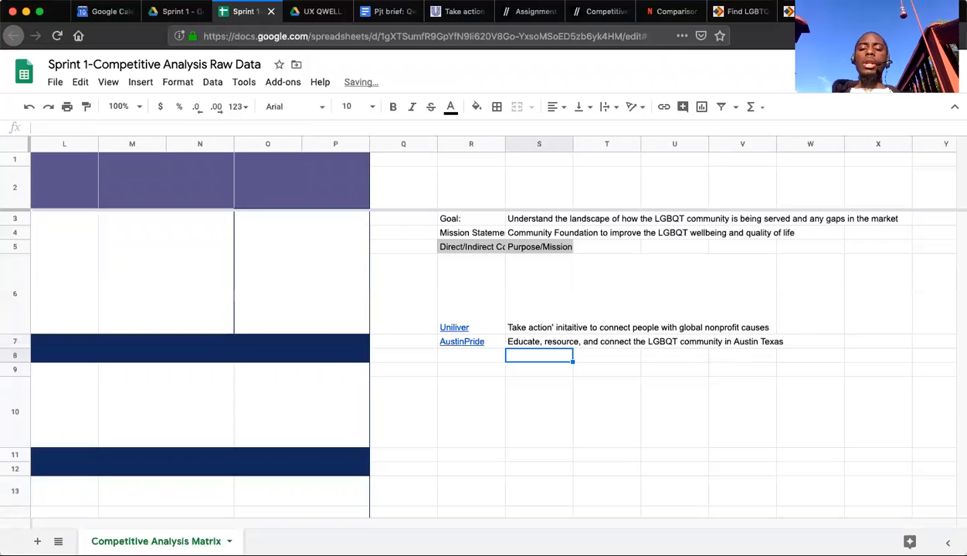
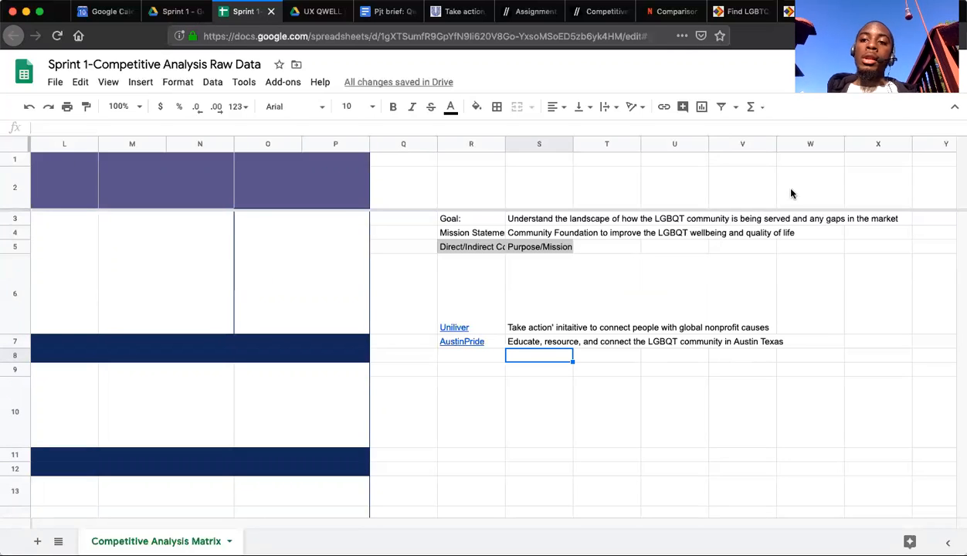
Look through the Austin Pride About page, from the mission statement past the board members to the app section.
key(ctrl+Tab)
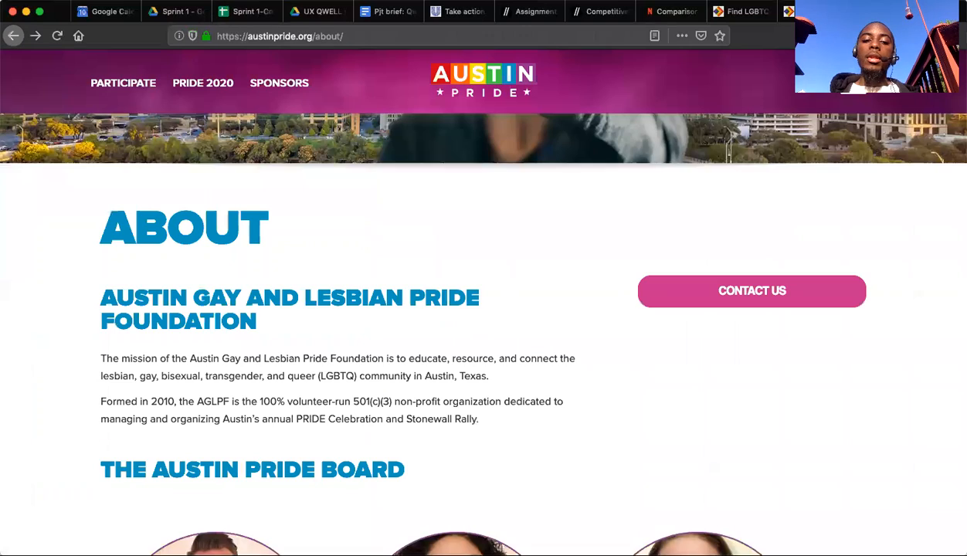
scroll(509, 236, down, 10)
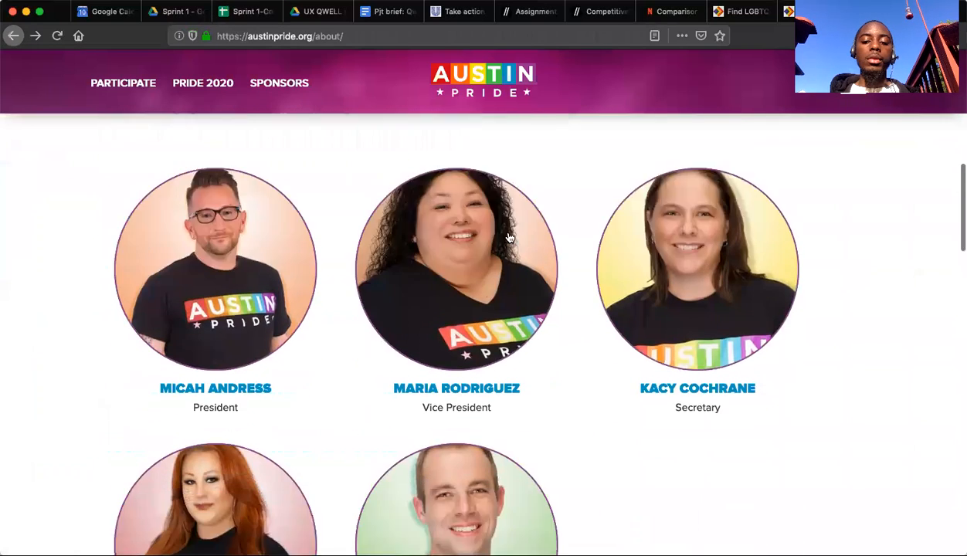
scroll(509, 236, down, 8)
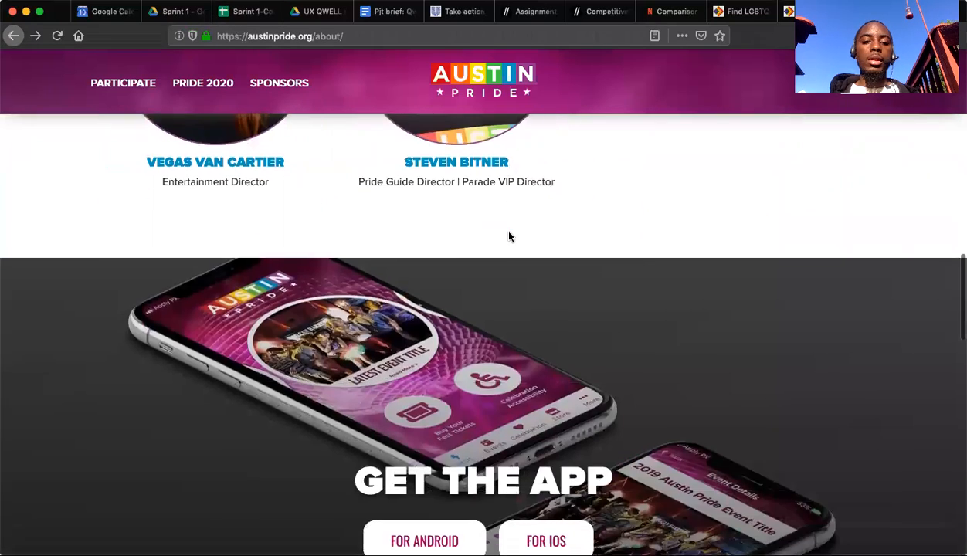
scroll(509, 237, down, 5)
scroll(509, 237, up, 20)
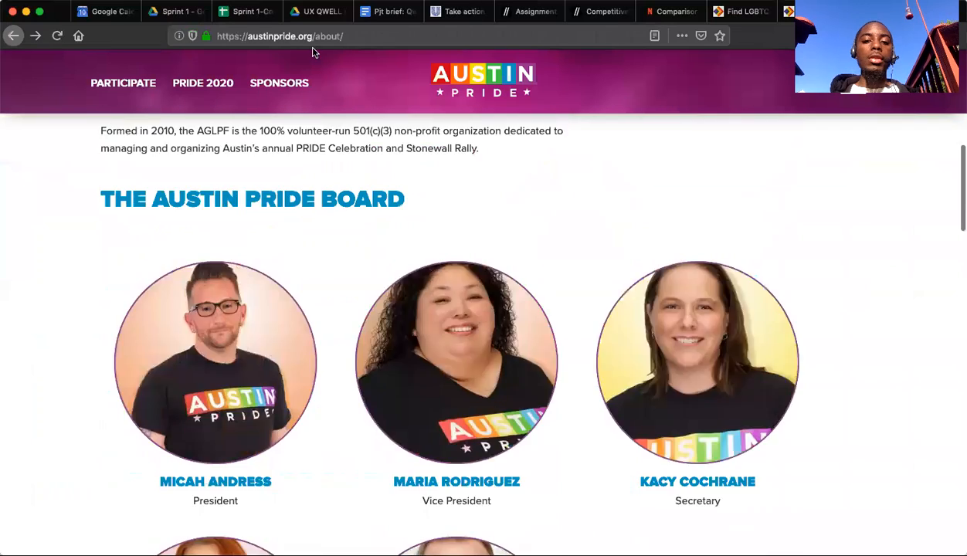
Go back to the "austin lgbtq community" search results and open the queerintheworld.com guide "Gay Austin | The Essential LGBT Travel Guide!".
click(14, 37)
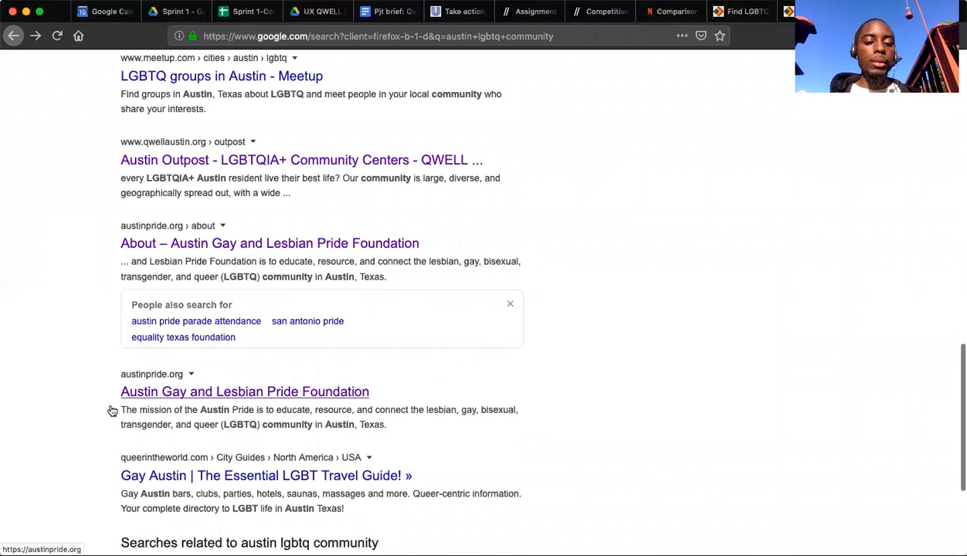
scroll(110, 409, down, 1)
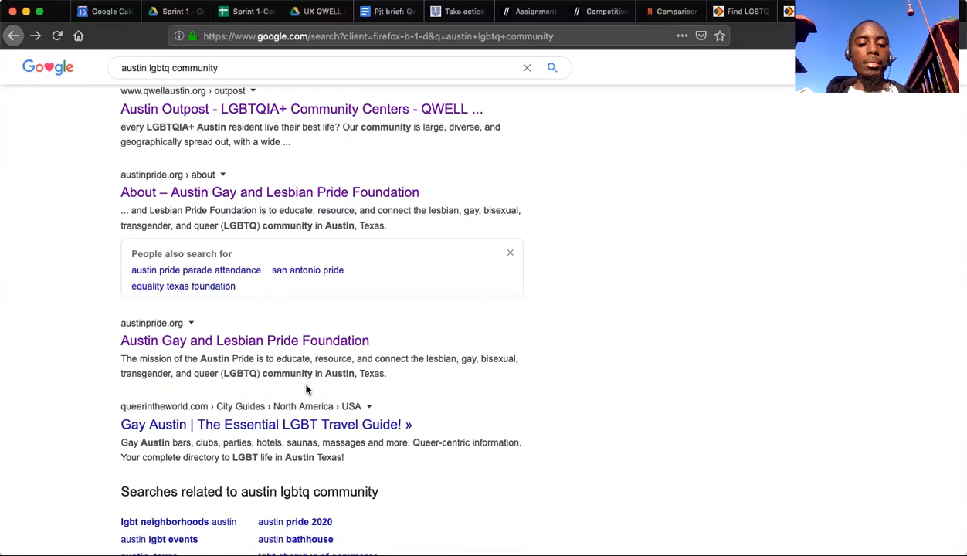
click(252, 427)
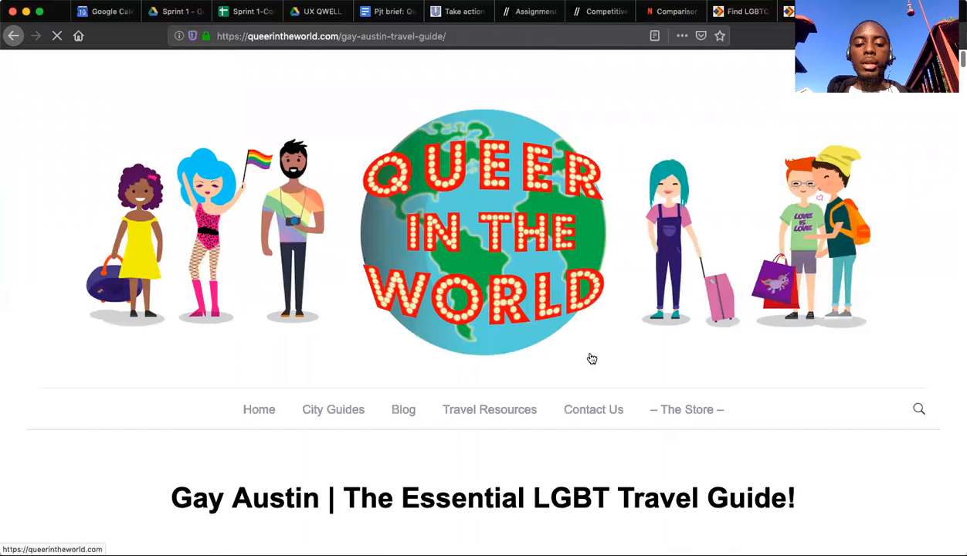
Read the Queer In The World guide's introduction and its sidebar description for the blog's purpose.
scroll(592, 358, up, 2)
scroll(592, 358, down, 2)
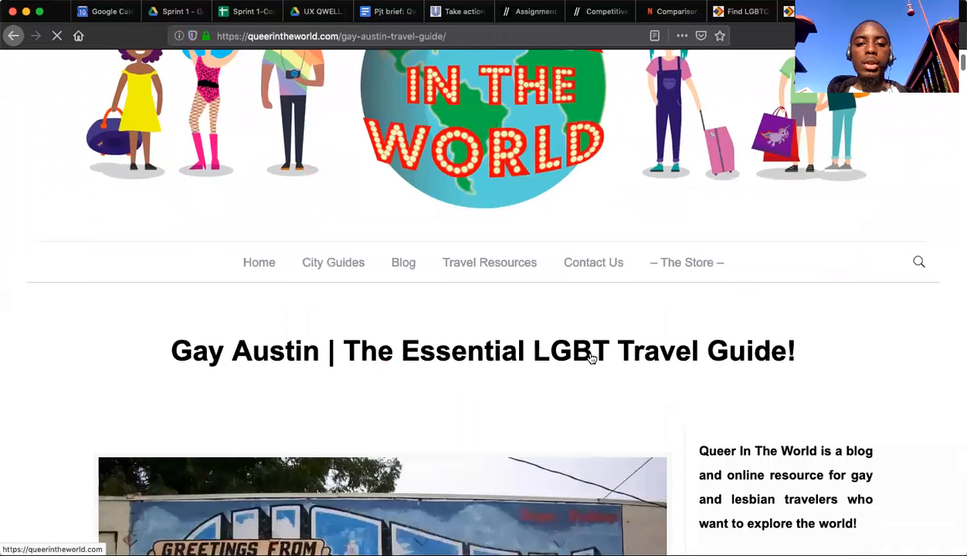
scroll(592, 358, down, 4)
scroll(592, 358, up, 2)
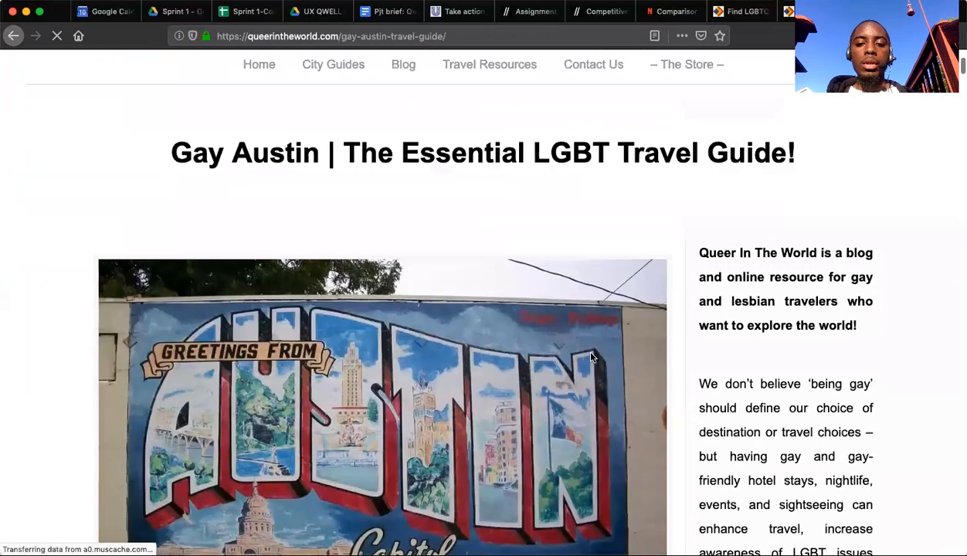
scroll(592, 357, down, 1)
scroll(590, 357, down, 4)
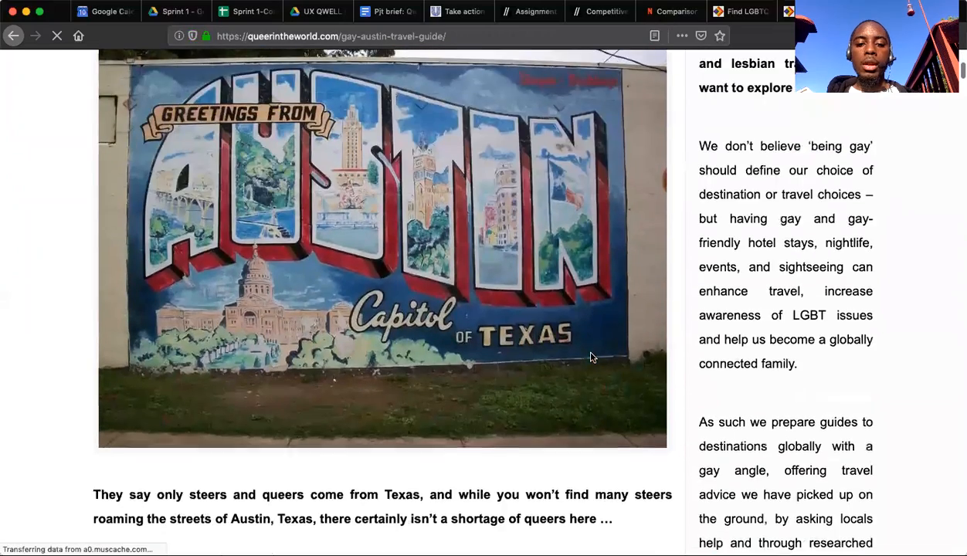
scroll(591, 357, up, 3)
scroll(591, 357, up, 1)
scroll(591, 356, down, 1)
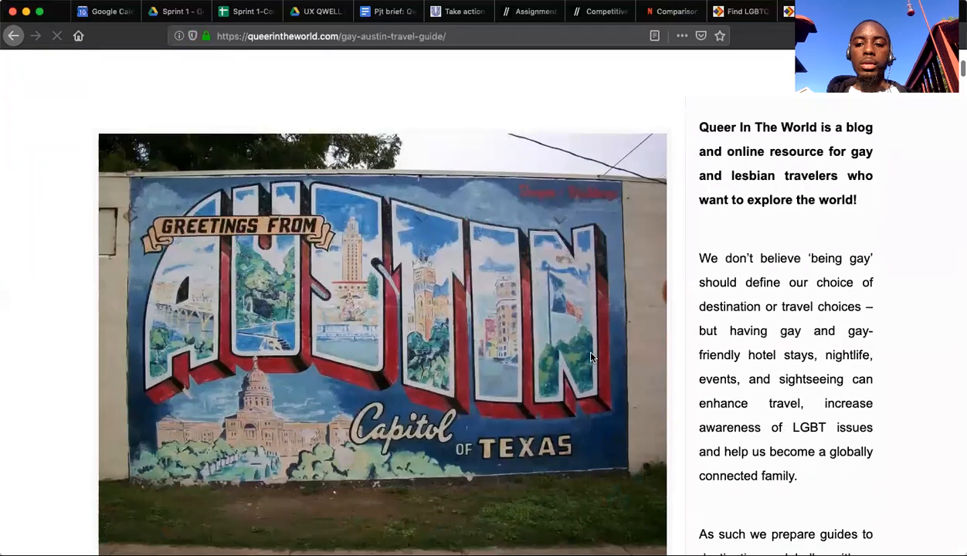
scroll(591, 357, down, 3)
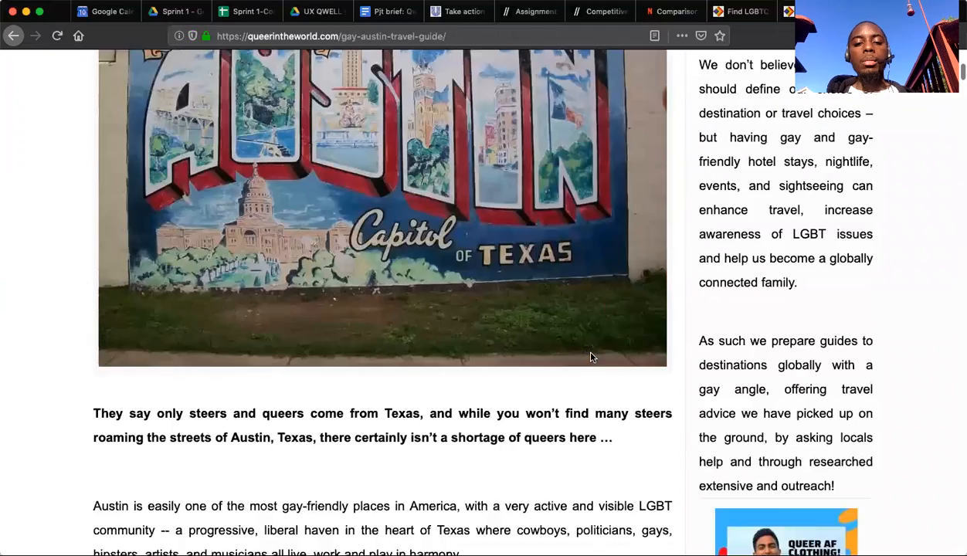
scroll(591, 356, down, 4)
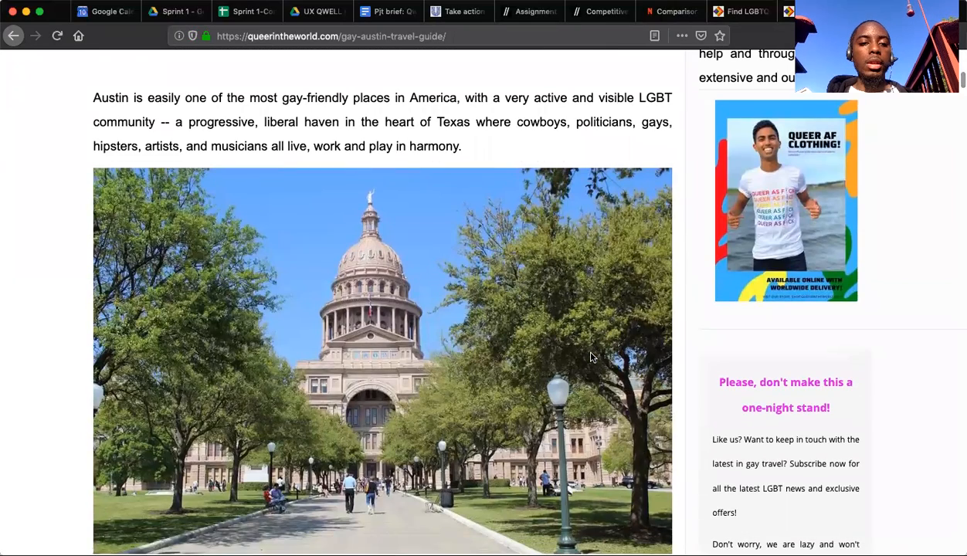
scroll(590, 357, down, 2)
scroll(591, 357, down, 6)
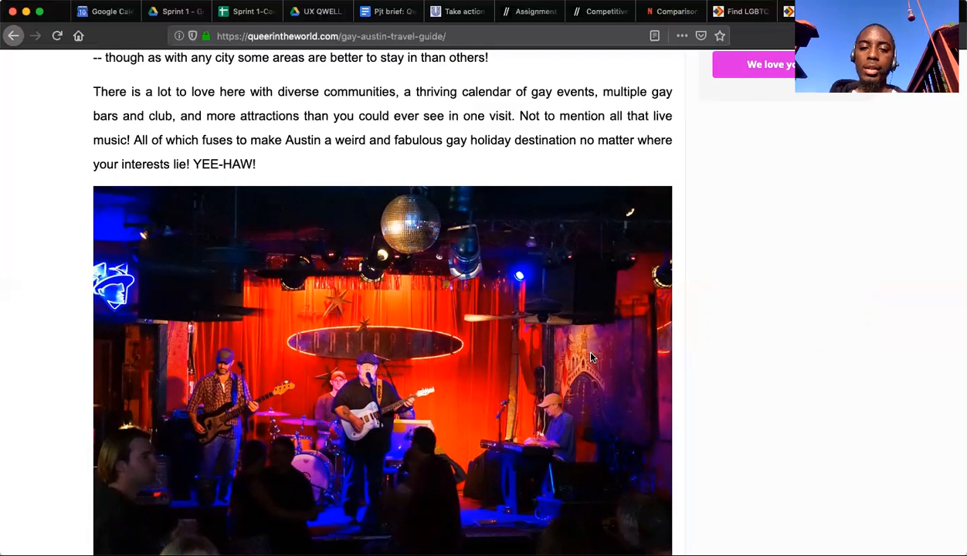
Skim the guide's section on gay-friendly attractions in Austin, and return to the start of the page.
scroll(590, 357, down, 5)
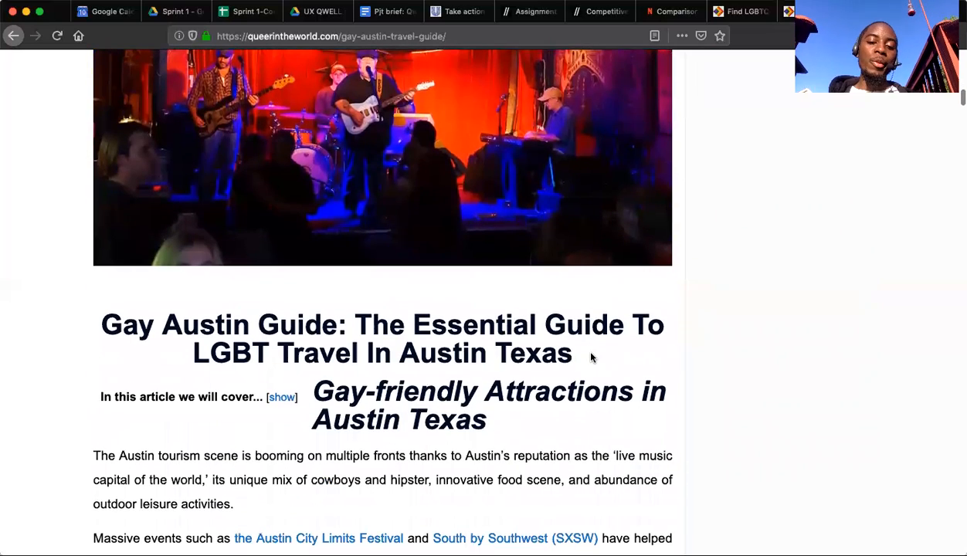
scroll(591, 357, down, 6)
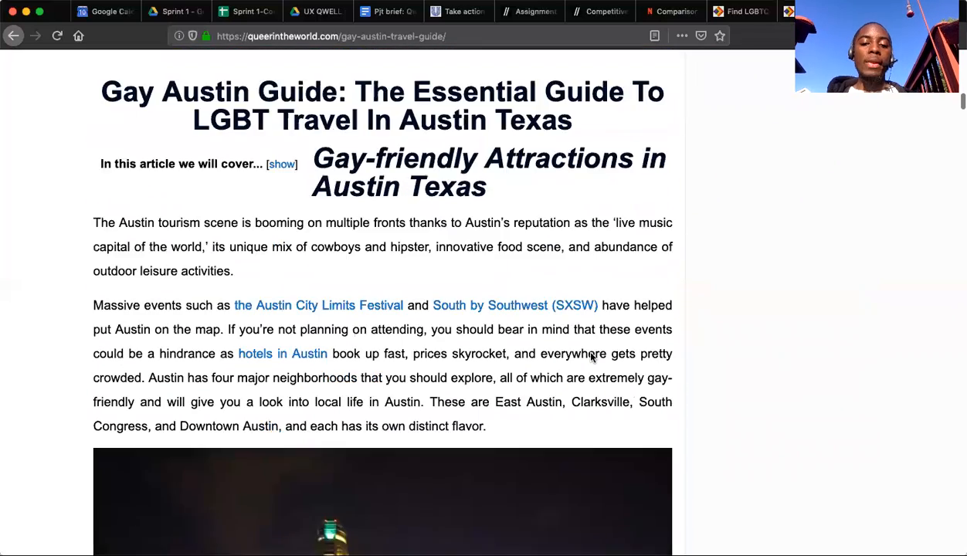
scroll(591, 357, down, 4)
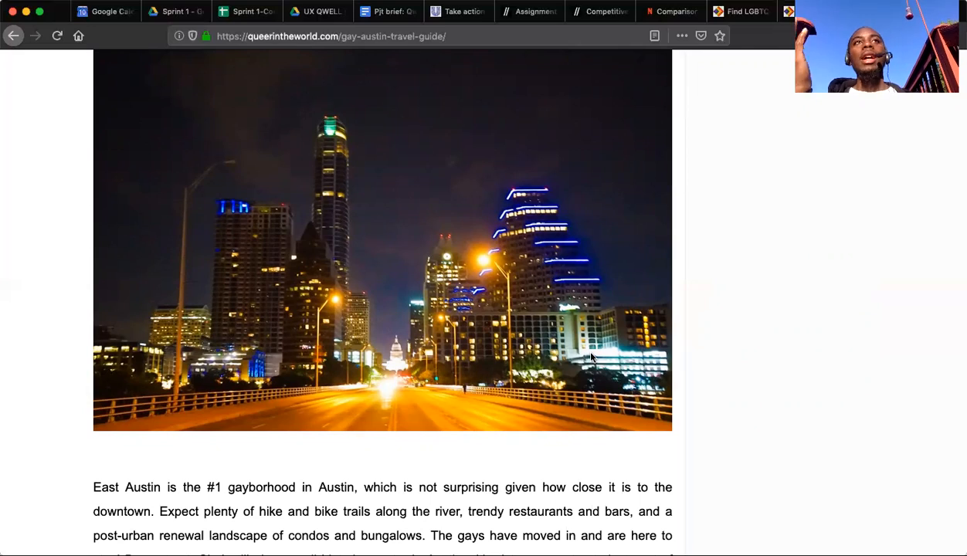
scroll(591, 357, down, 10)
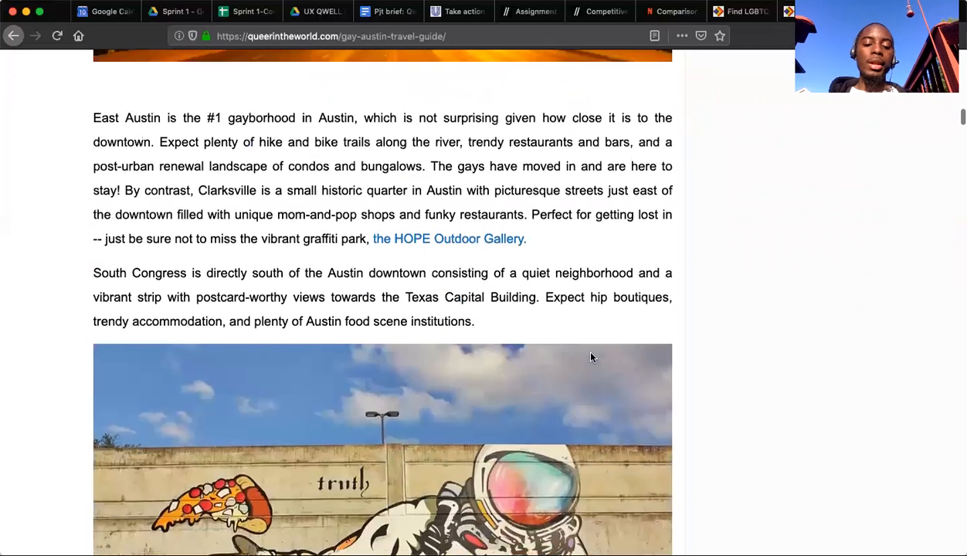
scroll(591, 357, down, 4)
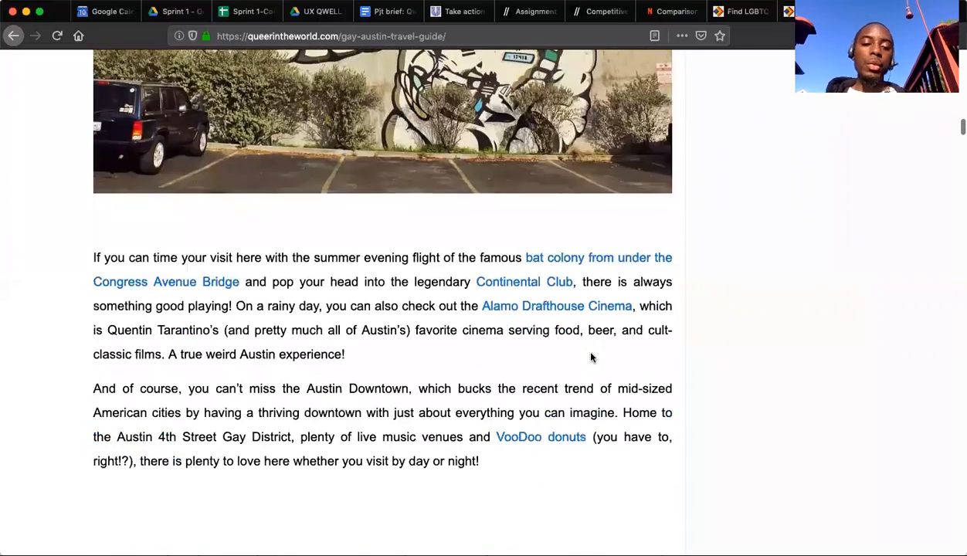
scroll(591, 357, down, 3)
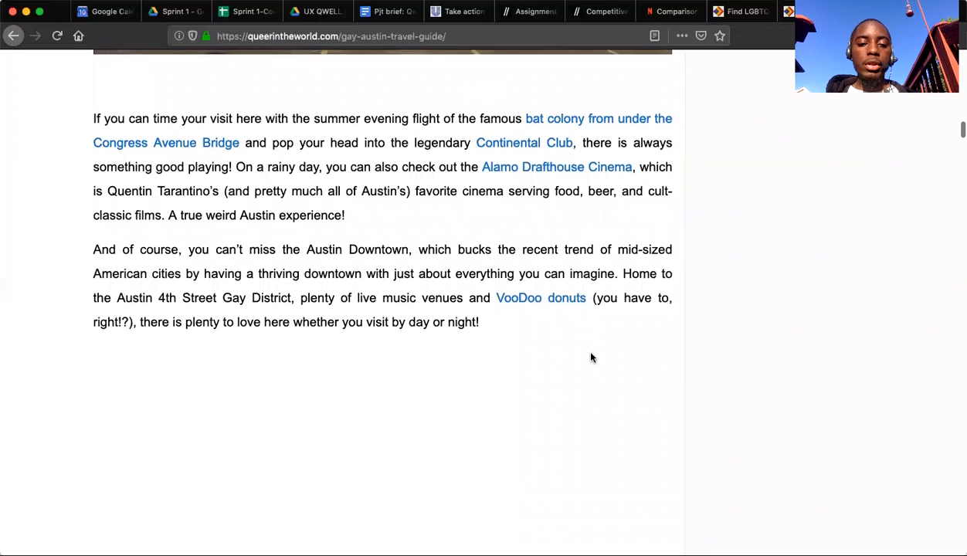
scroll(591, 357, down, 5)
scroll(591, 357, down, 7)
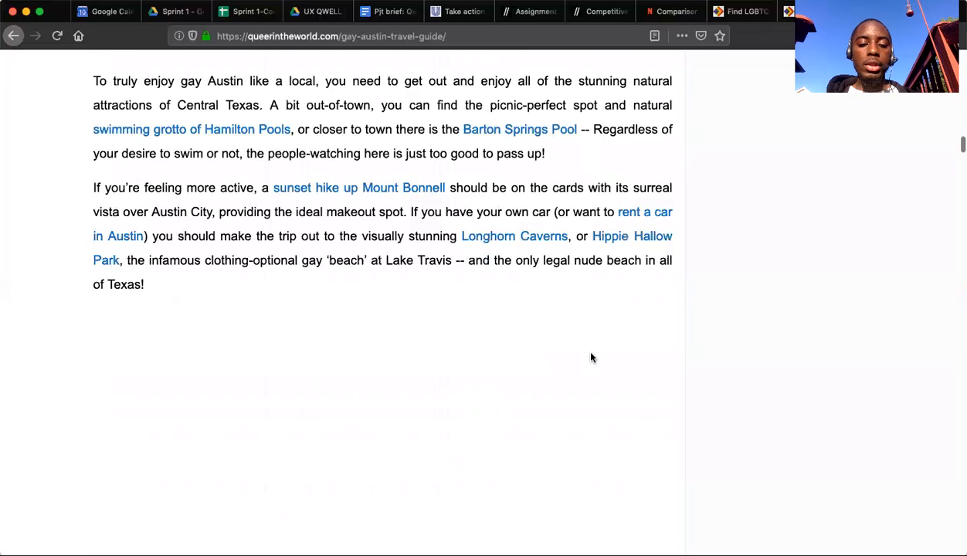
scroll(591, 357, up, 2)
scroll(590, 357, down, 6)
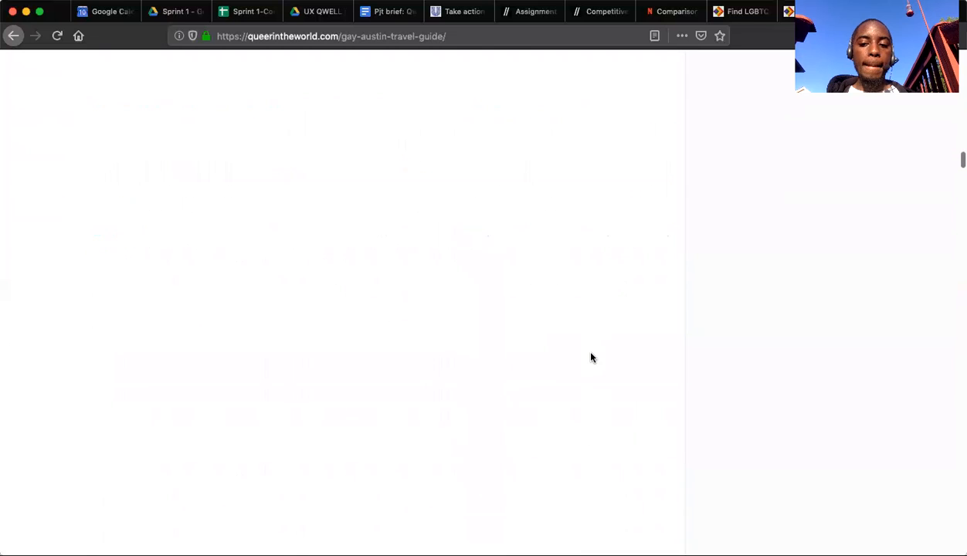
scroll(591, 357, up, 10)
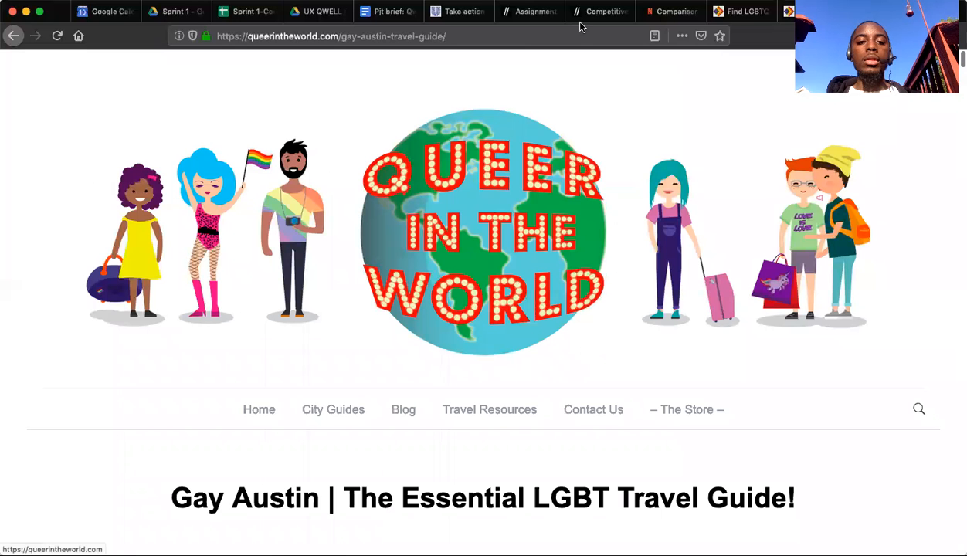
Select the guide page's web address, and enter "Queer in the World" as the competitor beneath AustinPride in the spreadsheet.
click(554, 31)
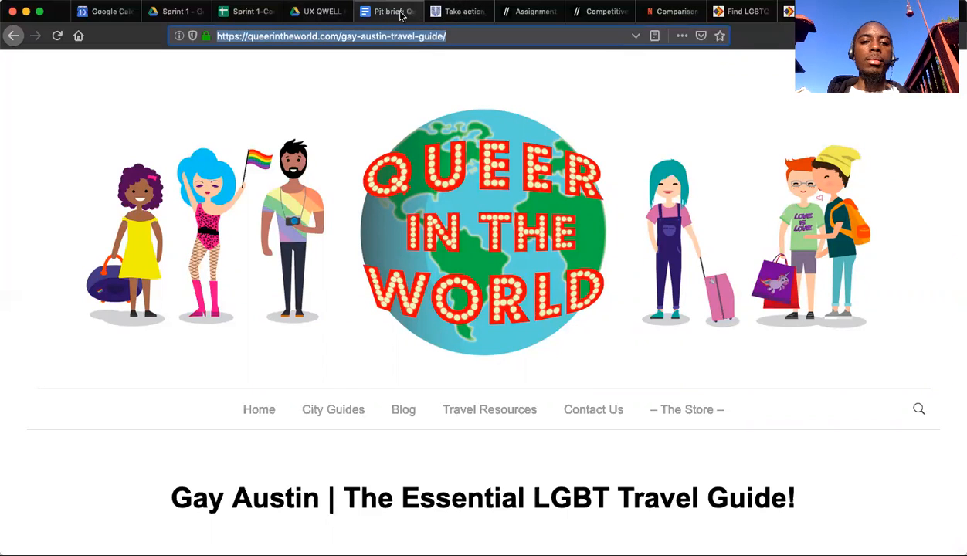
click(245, 12)
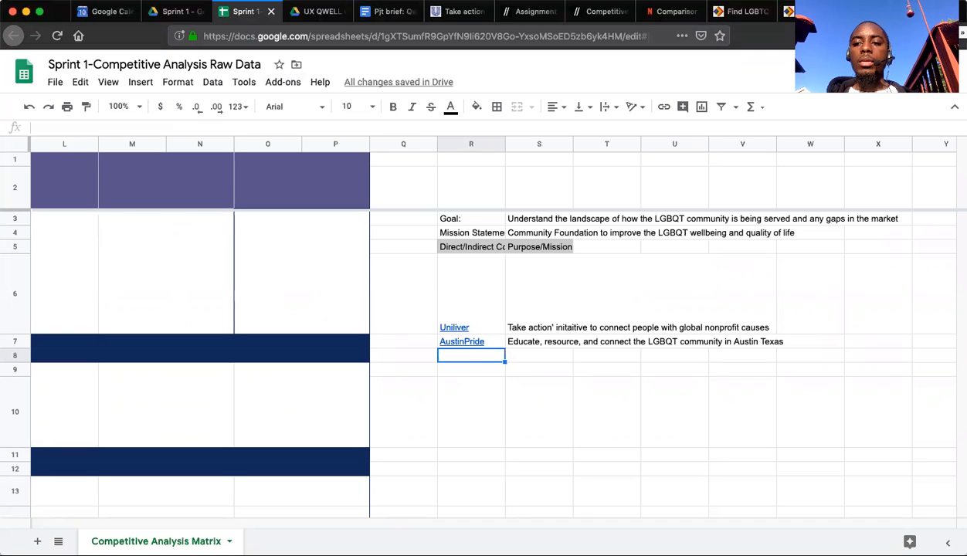
key(ctrl+Tab)
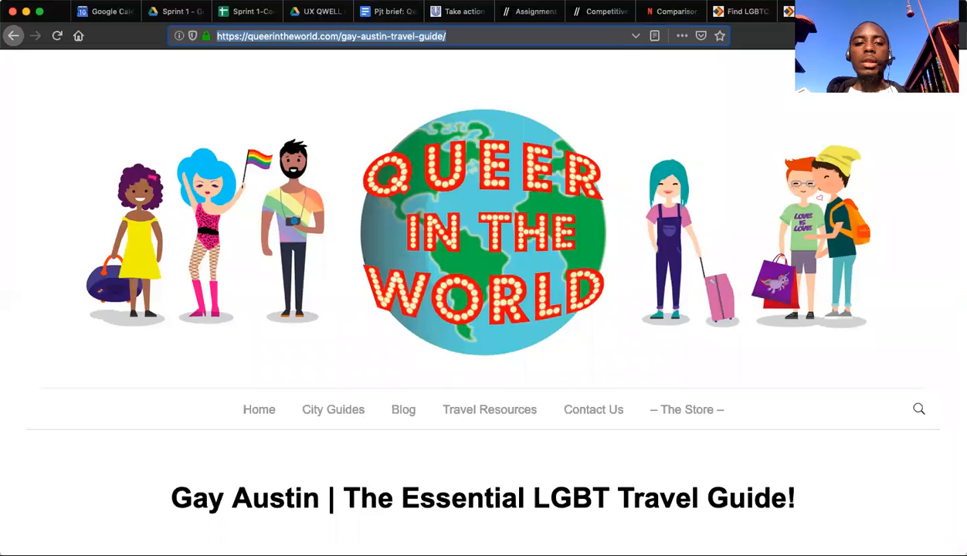
click(238, 11)
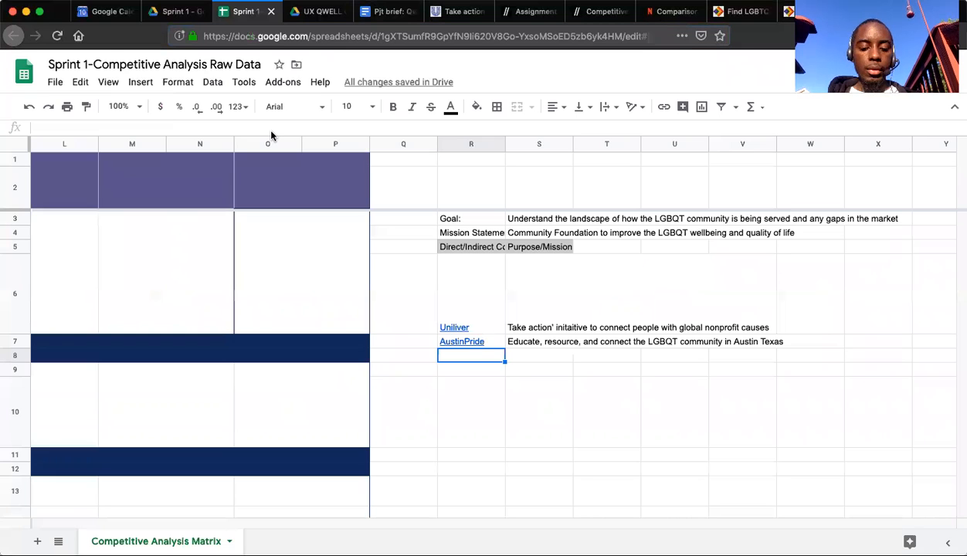
text(Q)
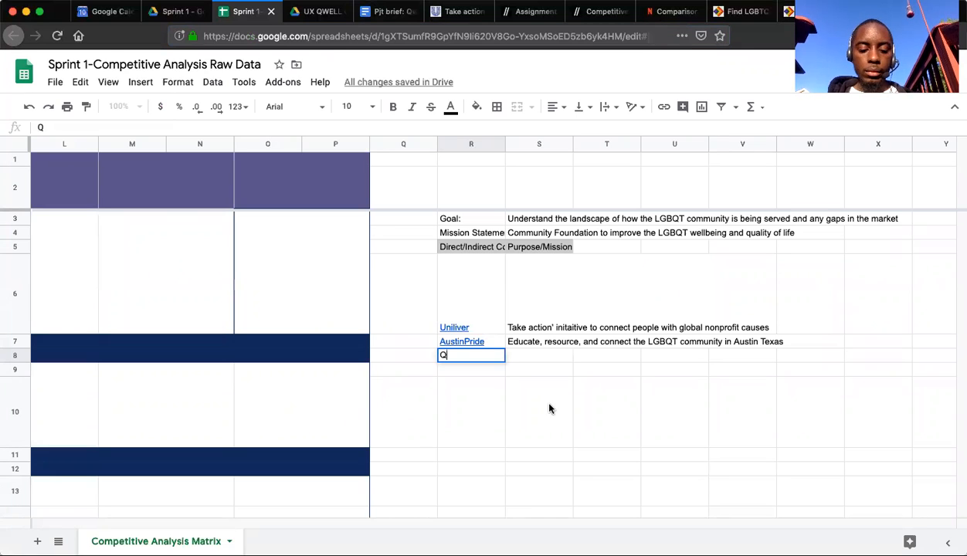
text(ueer in)
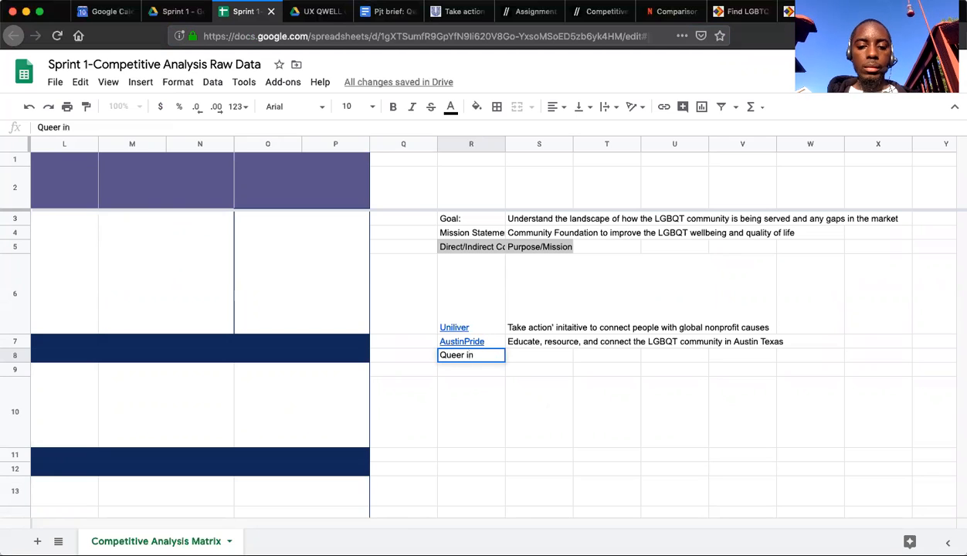
text( the WOrld)
key(BackSpace)
key(BackSpace)
key(BackSpace)
key(BackSpace)
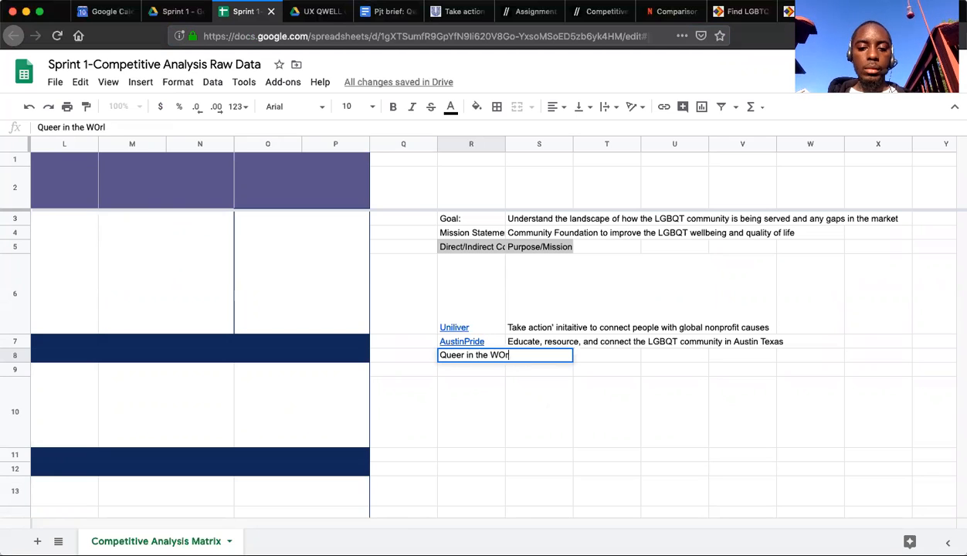
text(orld)
key(Tab)
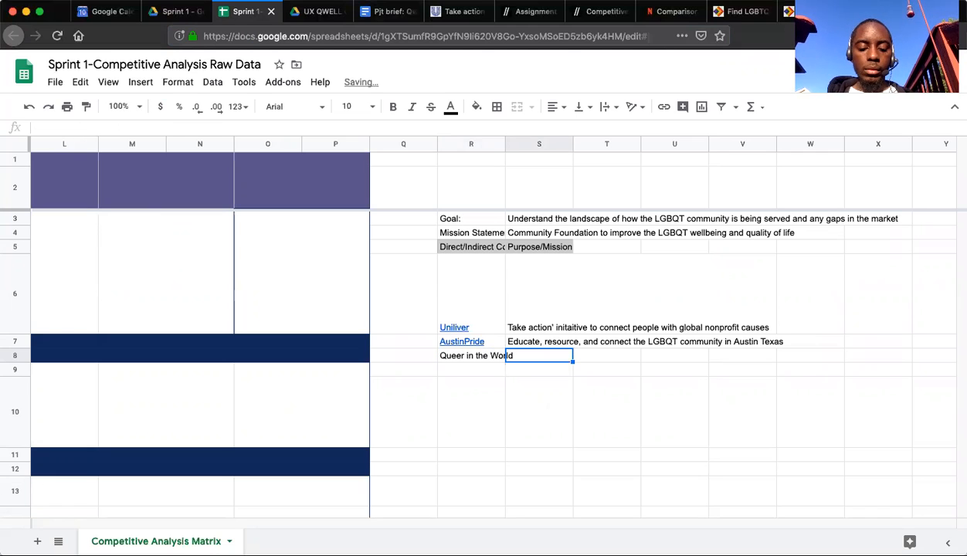
Enter "Gay and lesbian travel guide blog" as the purpose of Queer in the World, and return to the travel guide page.
text(Gay and les)
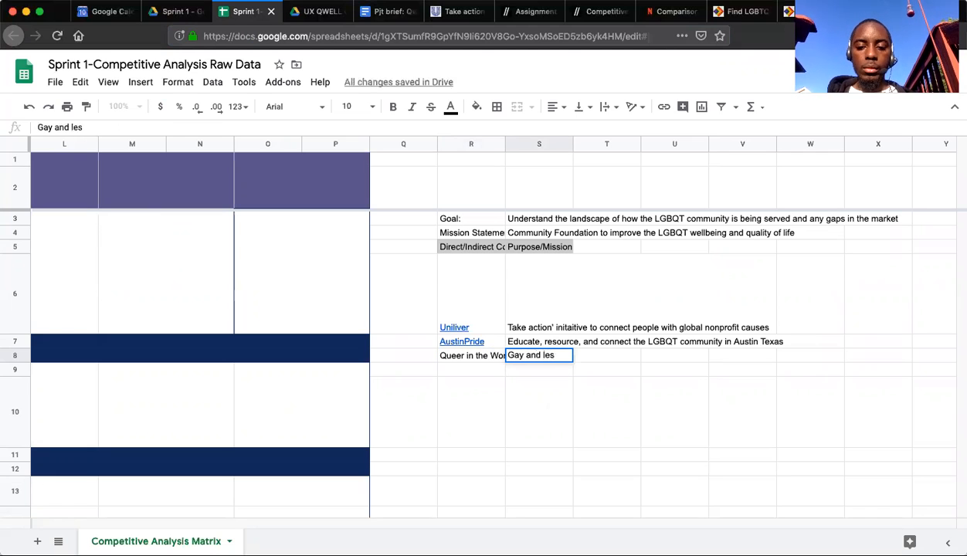
text(bian travel)
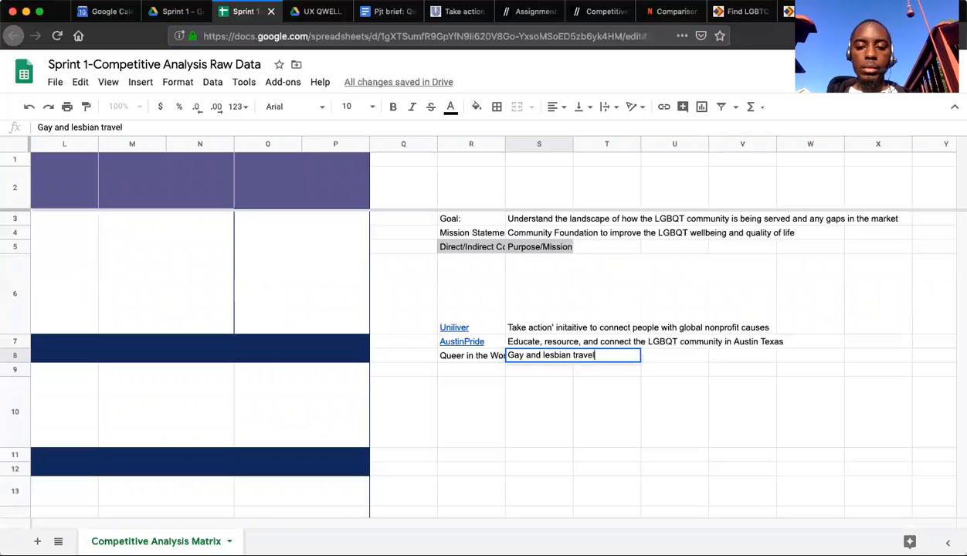
text( guide blog)
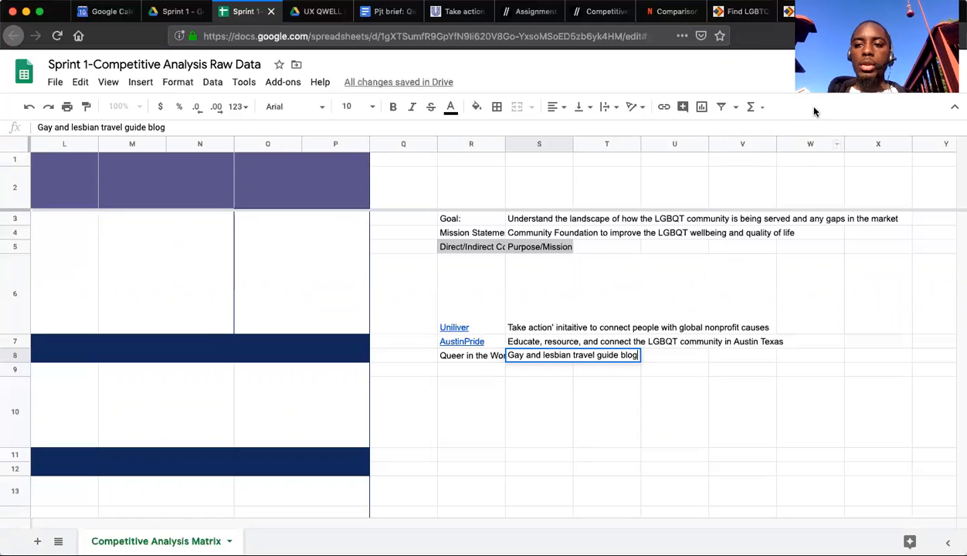
click(871, 12)
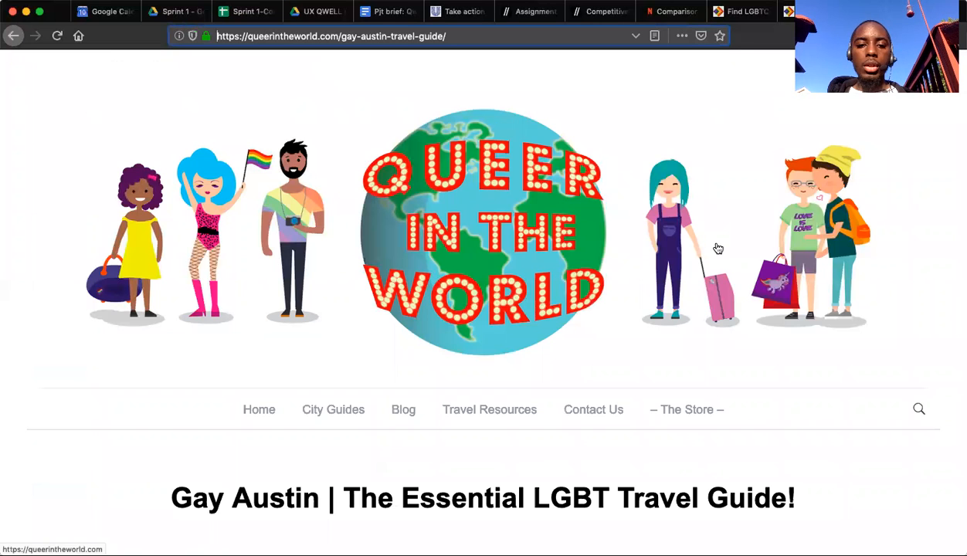
Skim the Queer in the World guide's introduction and sidebar description for the geographic scope of the blog.
scroll(504, 261, down, 3)
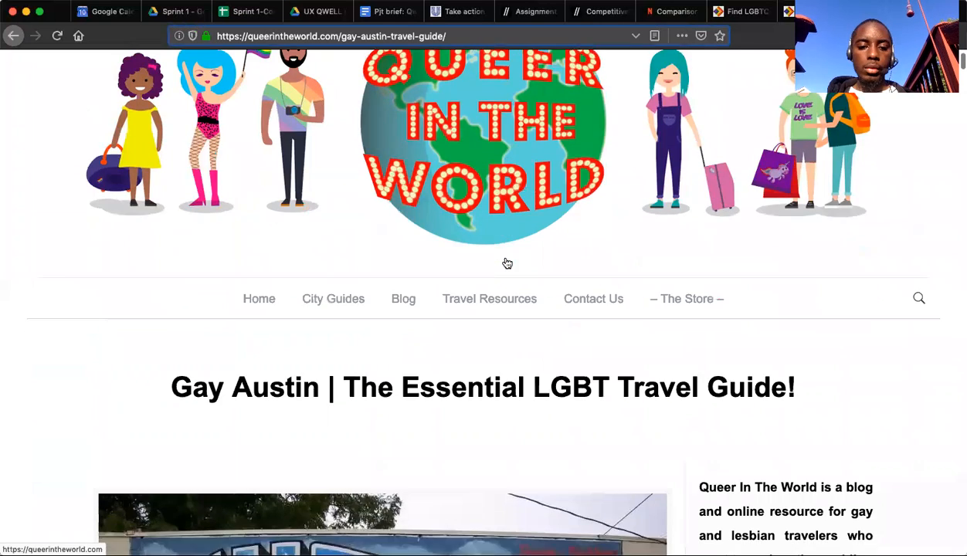
scroll(506, 263, down, 3)
scroll(505, 264, down, 2)
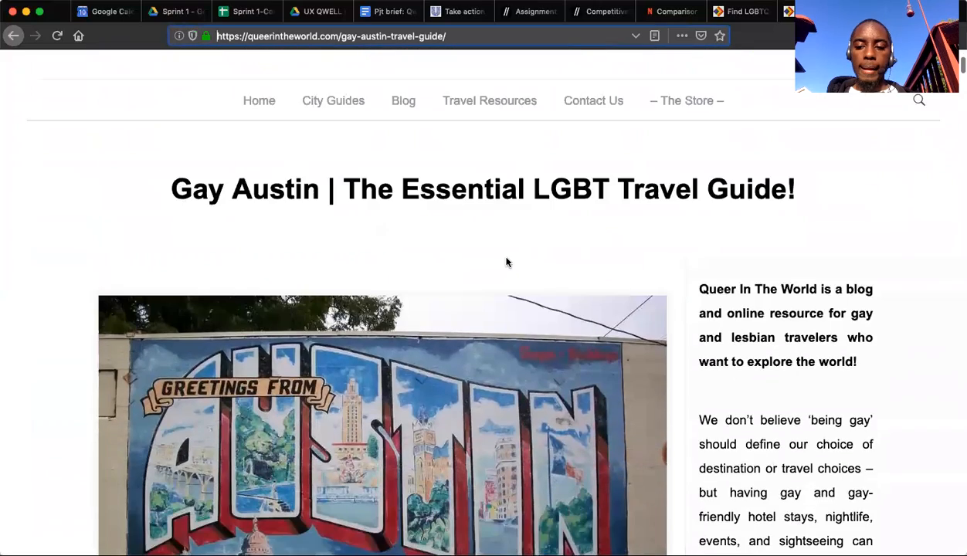
scroll(507, 261, down, 5)
scroll(506, 262, up, 1)
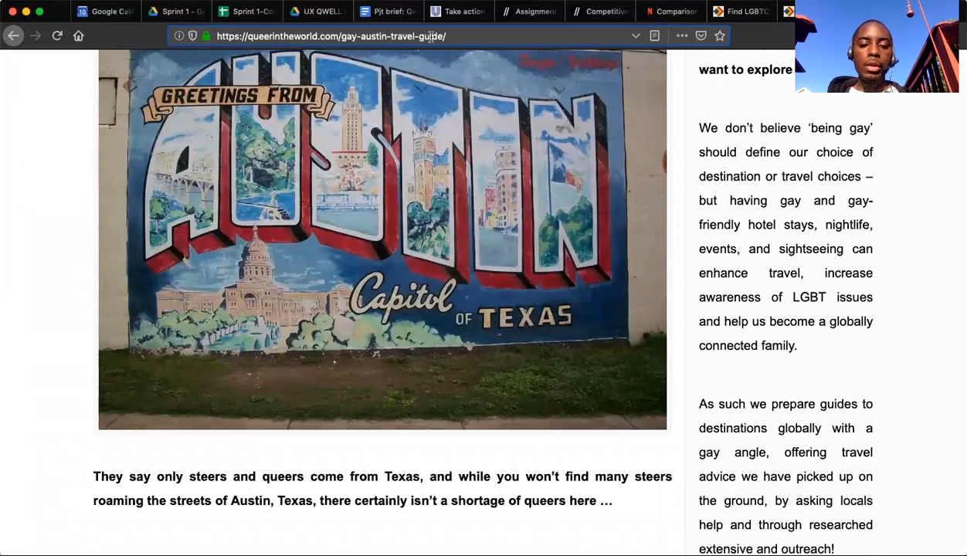
scroll(506, 294, down, 2)
scroll(507, 296, down, 7)
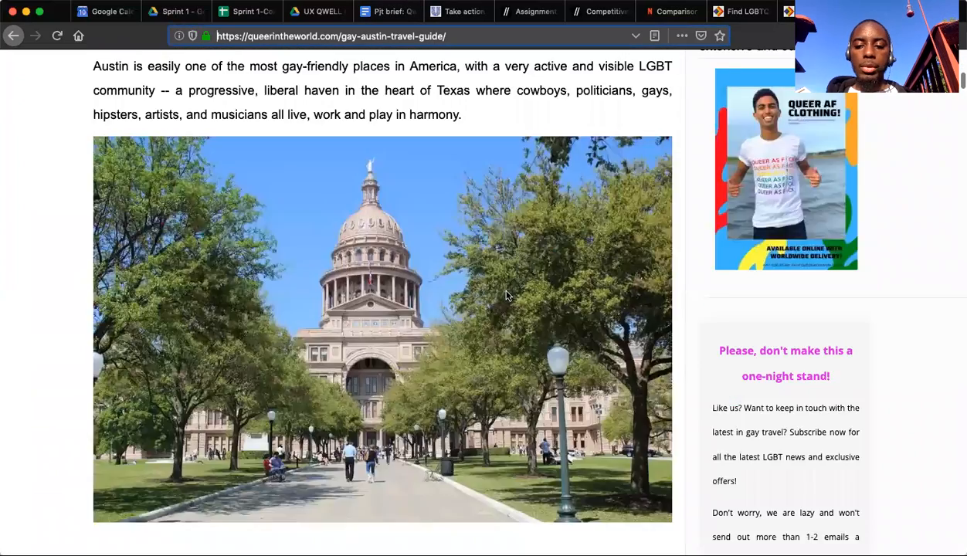
scroll(504, 294, up, 15)
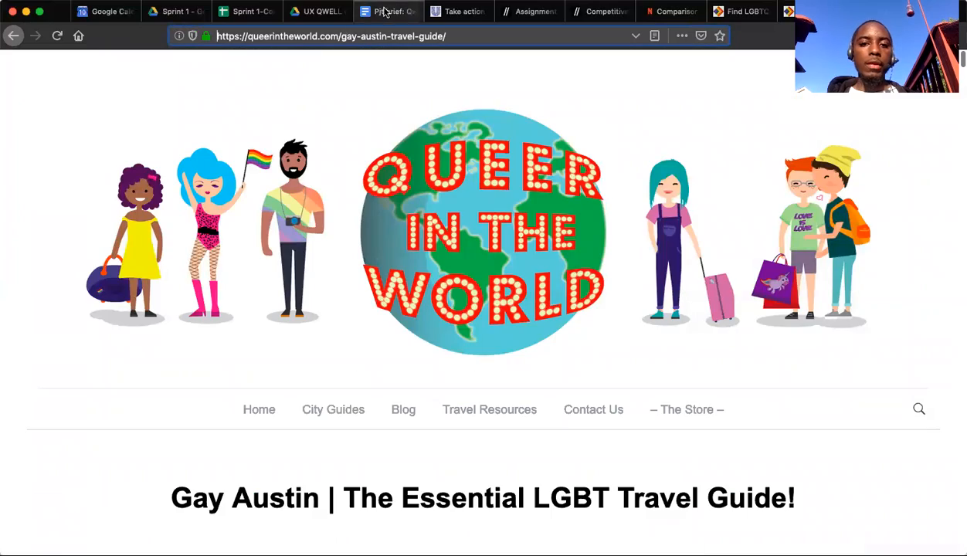
Add "global" to Queer in the World's purpose in the spreadsheet so it reads "Gay and lesbian global travel guide blog".
click(245, 13)
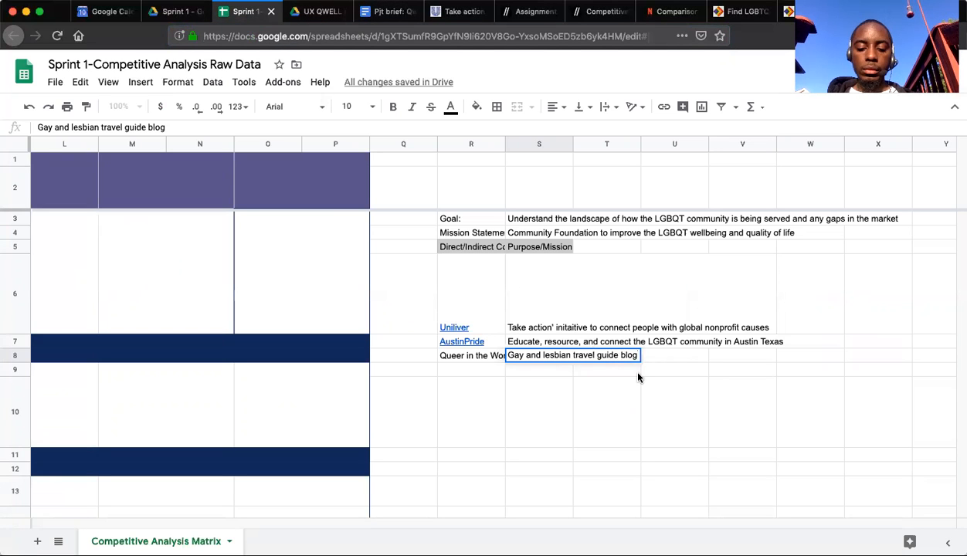
click(573, 354)
text(global)
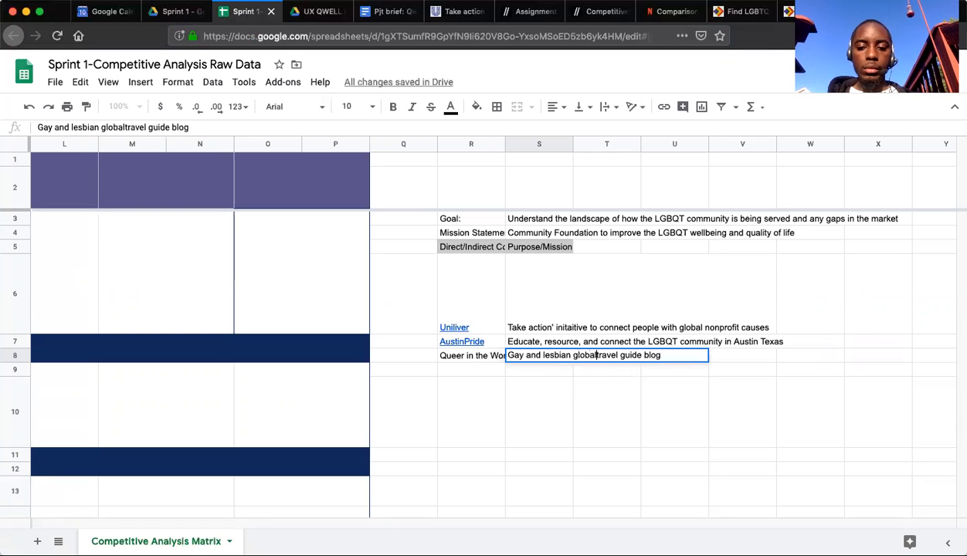
key(Return)
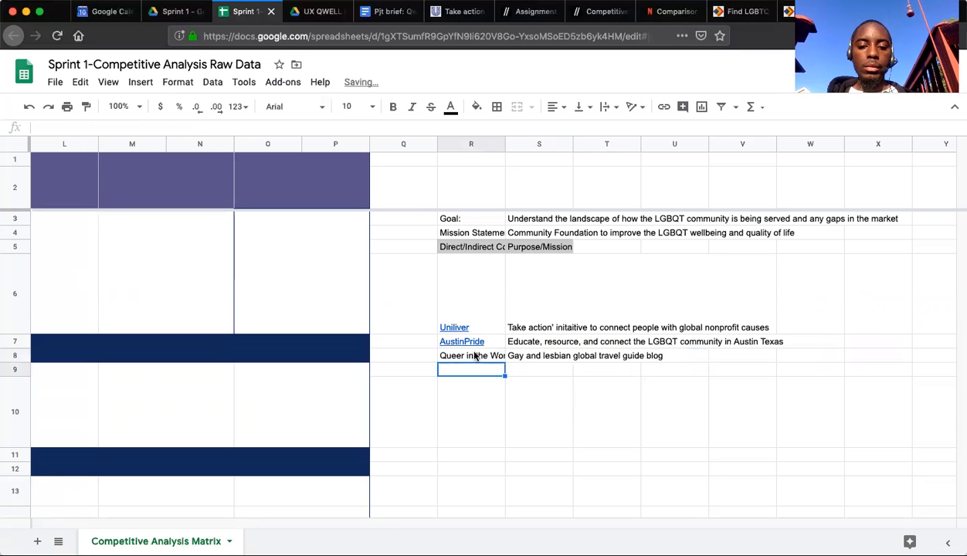
click(470, 356)
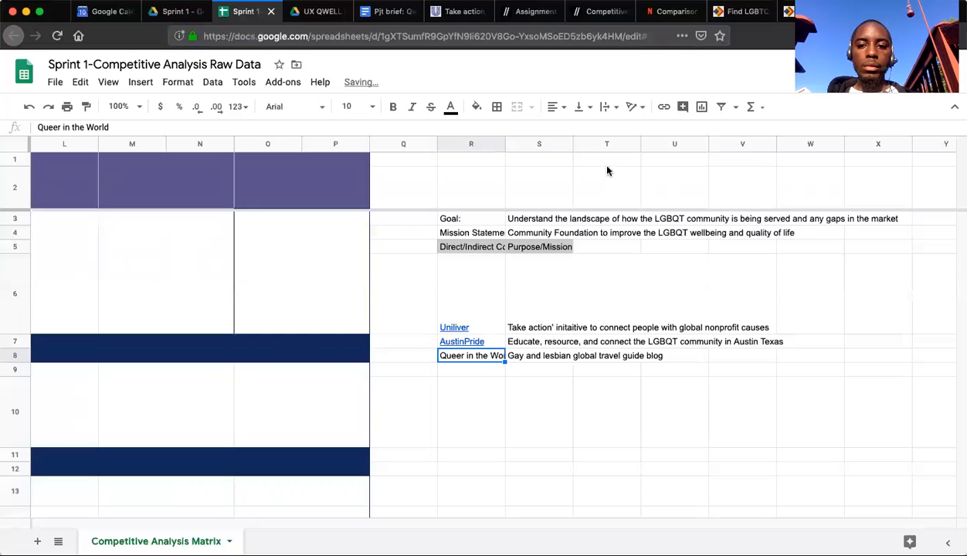
click(664, 108)
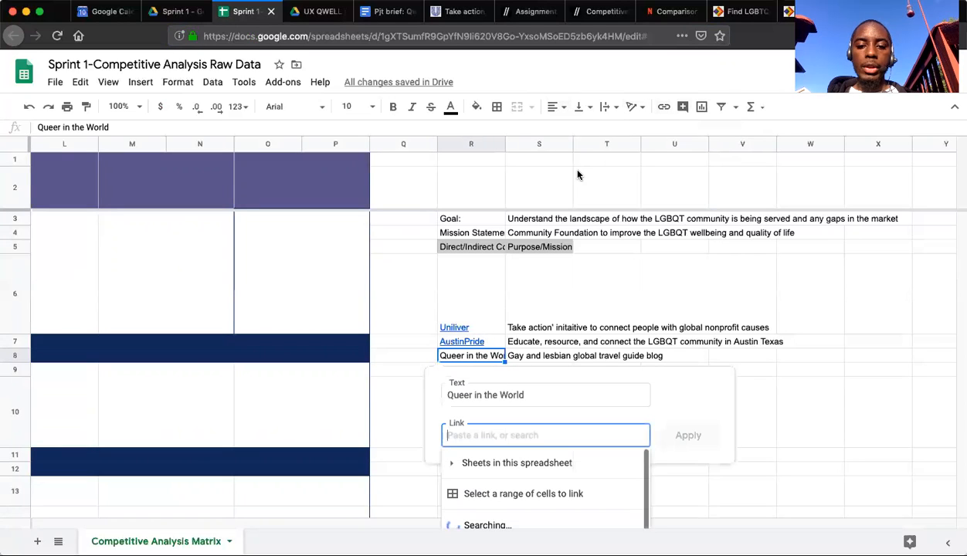
text(https://queerintheworld.com/gay-austin-travel-guide/)
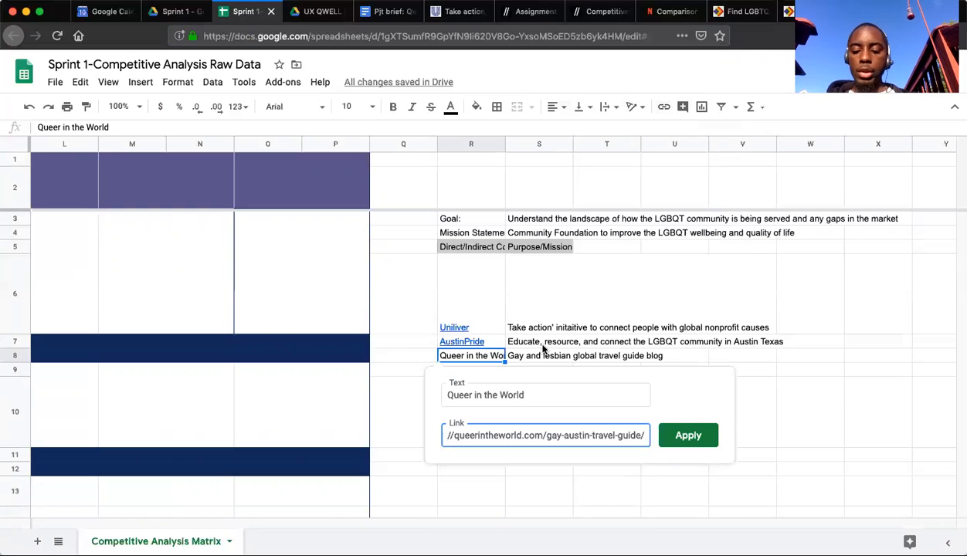
key(Return)
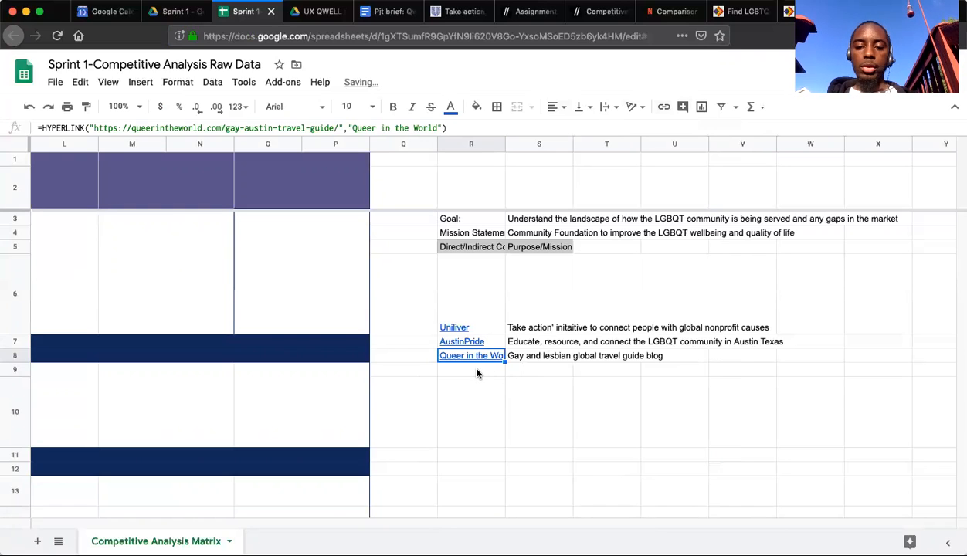
click(476, 372)
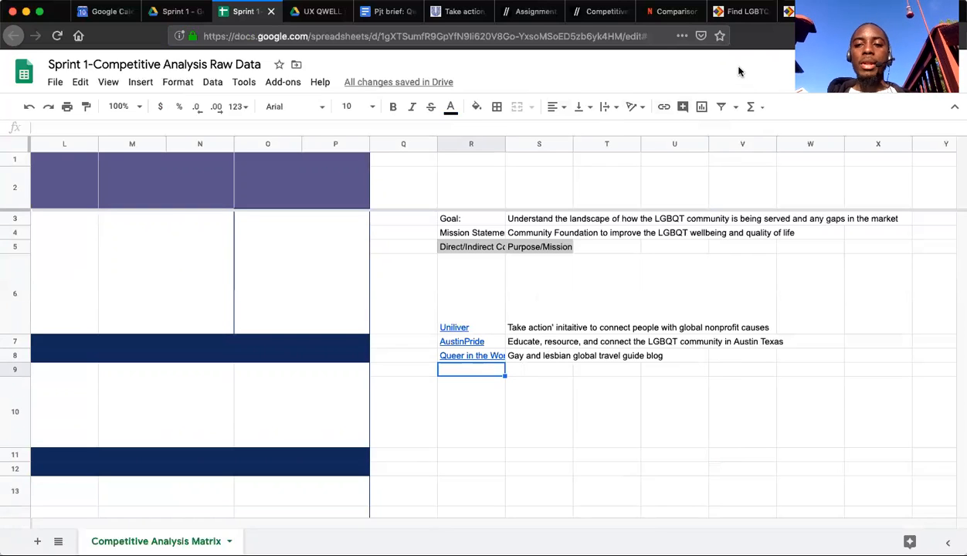
Return to the "austin lgbtq community" search results and open the Austin Chronicle's "Your Queer Guide to Austin" article.
click(880, 11)
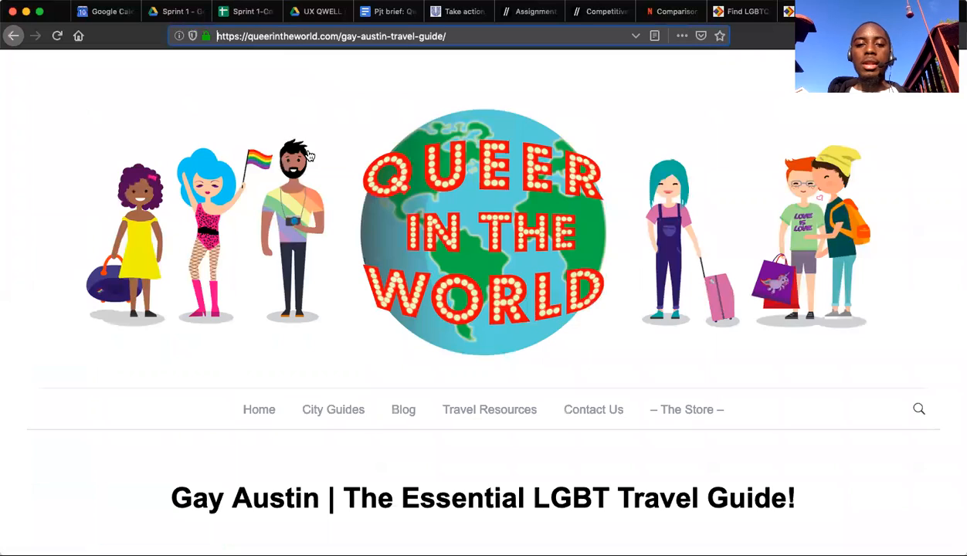
click(16, 35)
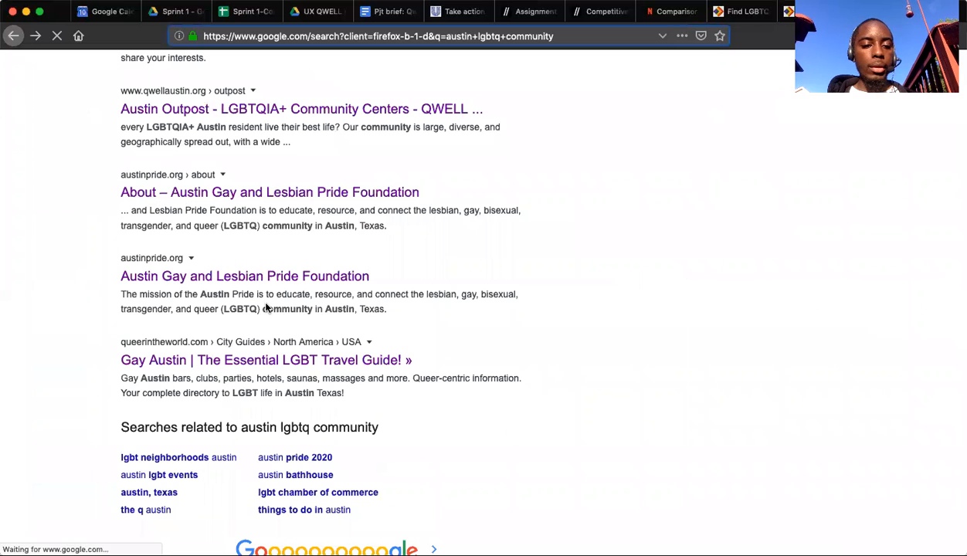
scroll(268, 251, up, 2)
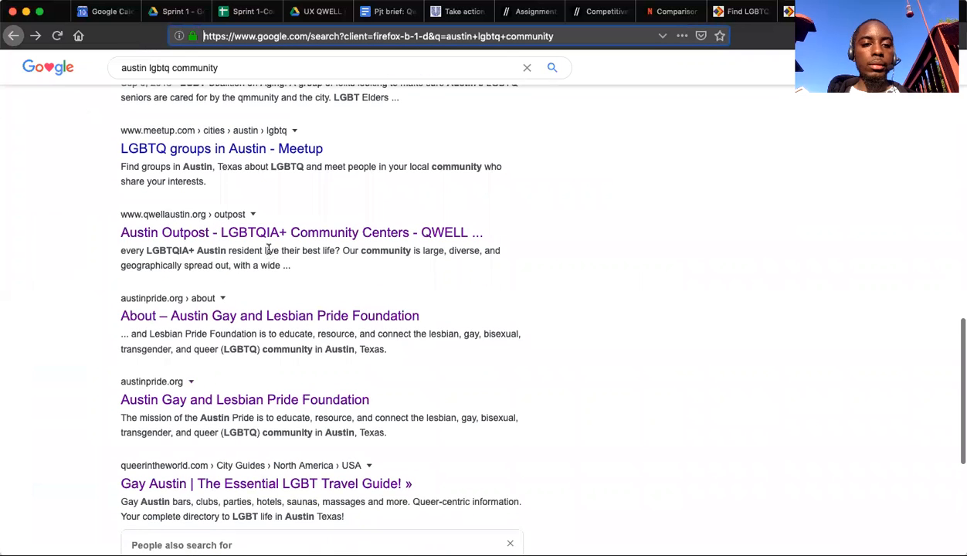
scroll(269, 249, up, 2)
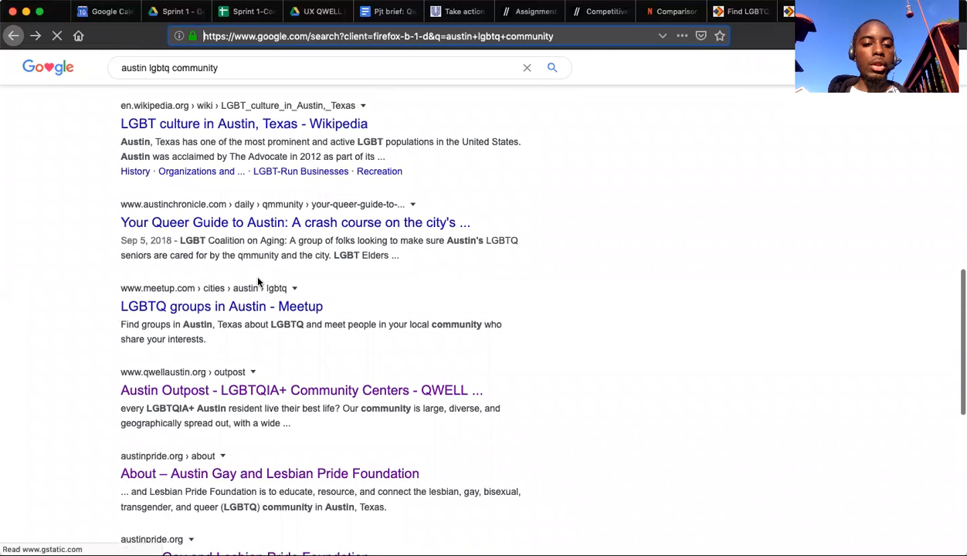
scroll(258, 283, up, 1)
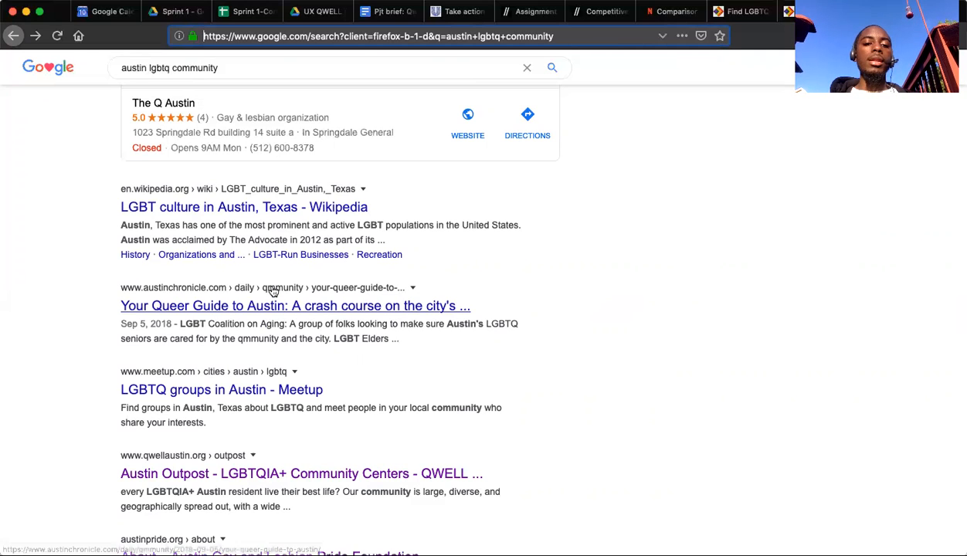
scroll(267, 284, up, 2)
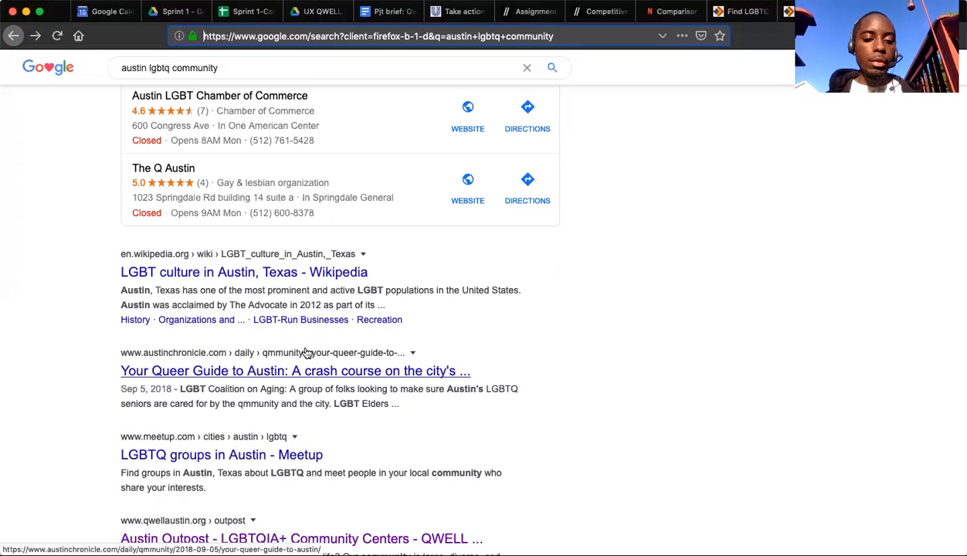
click(312, 371)
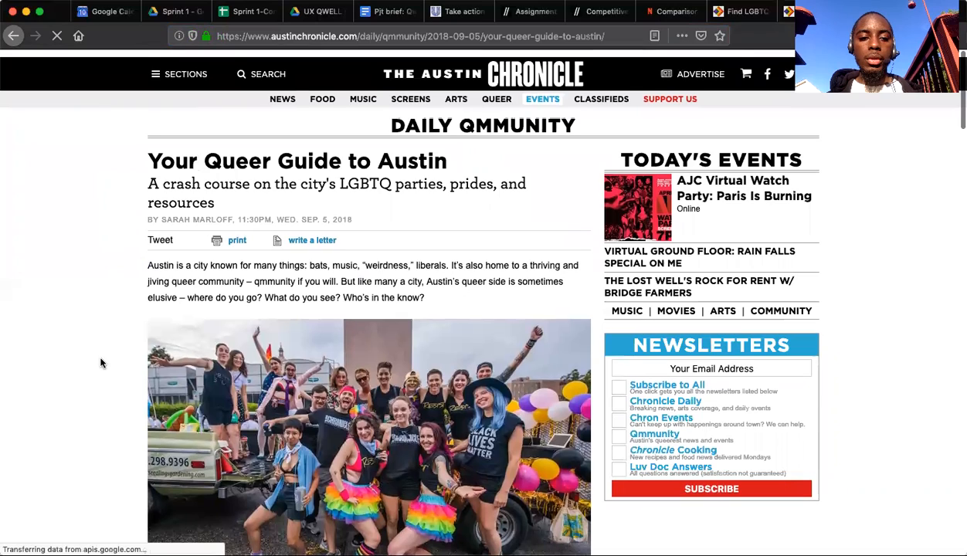
Skim the Austin Chronicle article's introduction and its Bars and Parties section for possible competitors.
scroll(101, 363, down, 5)
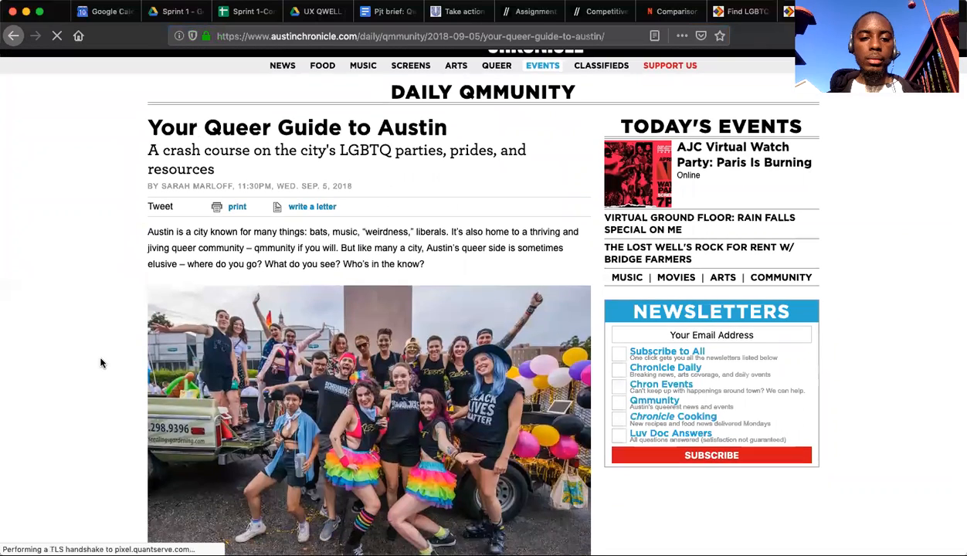
scroll(101, 360, down, 5)
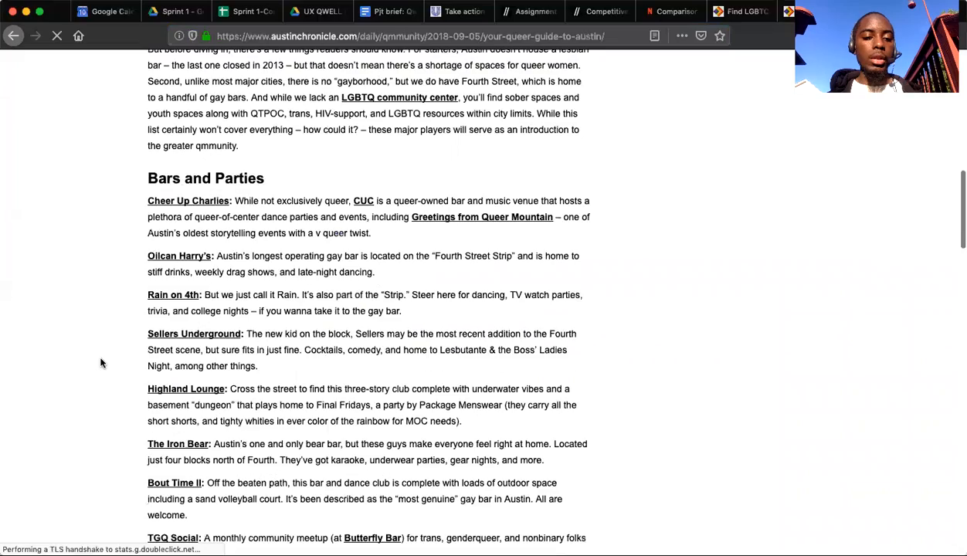
scroll(101, 349, down, 2)
scroll(100, 350, down, 1)
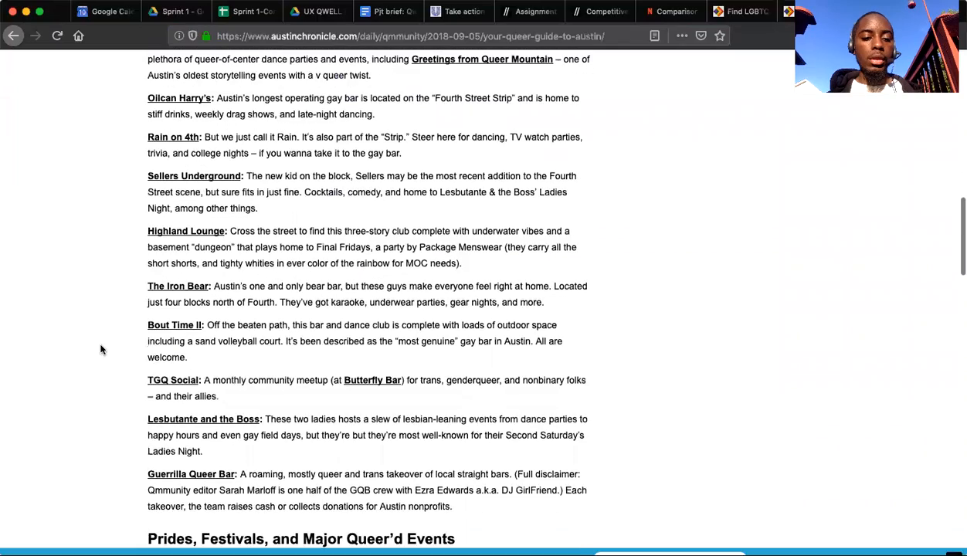
scroll(101, 350, up, 13)
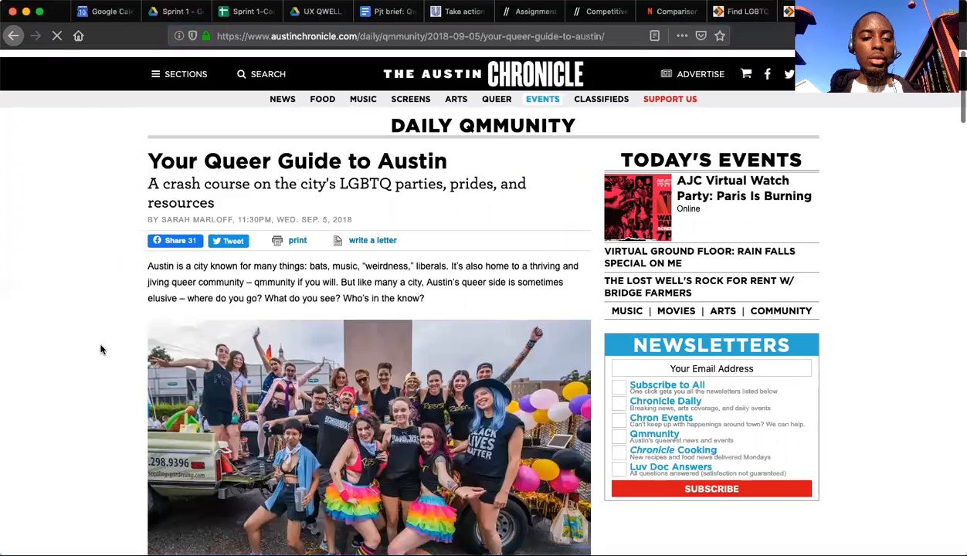
scroll(100, 350, down, 8)
scroll(101, 349, down, 3)
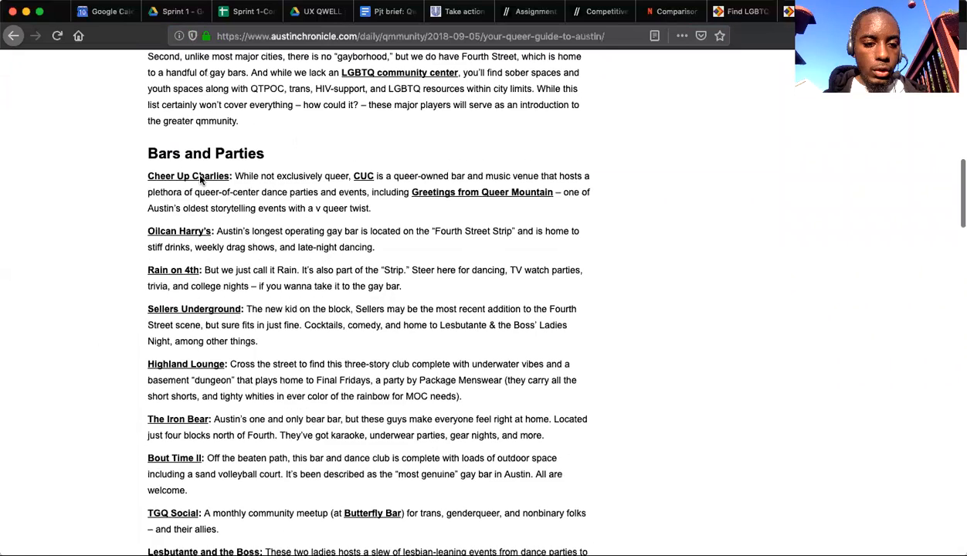
scroll(149, 287, down, 3)
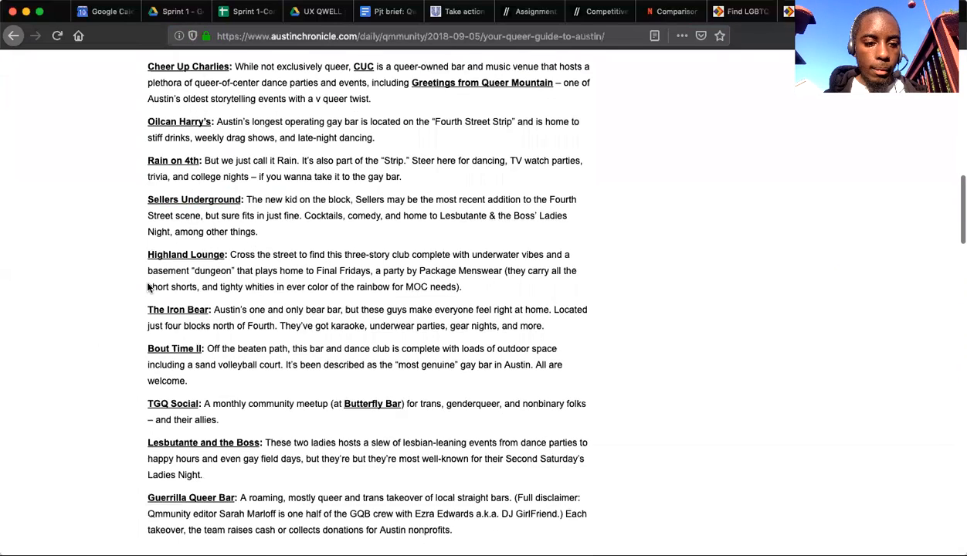
scroll(149, 287, down, 2)
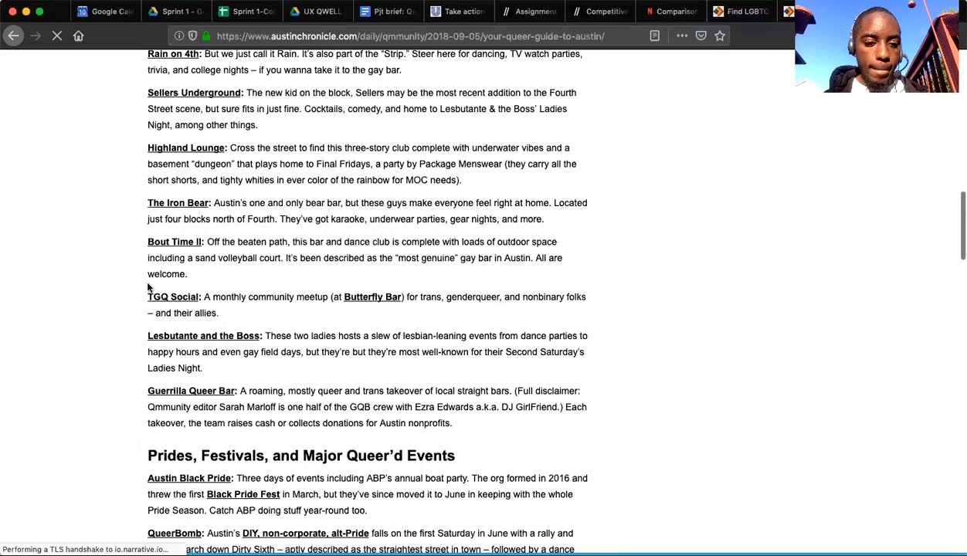
scroll(148, 286, down, 2)
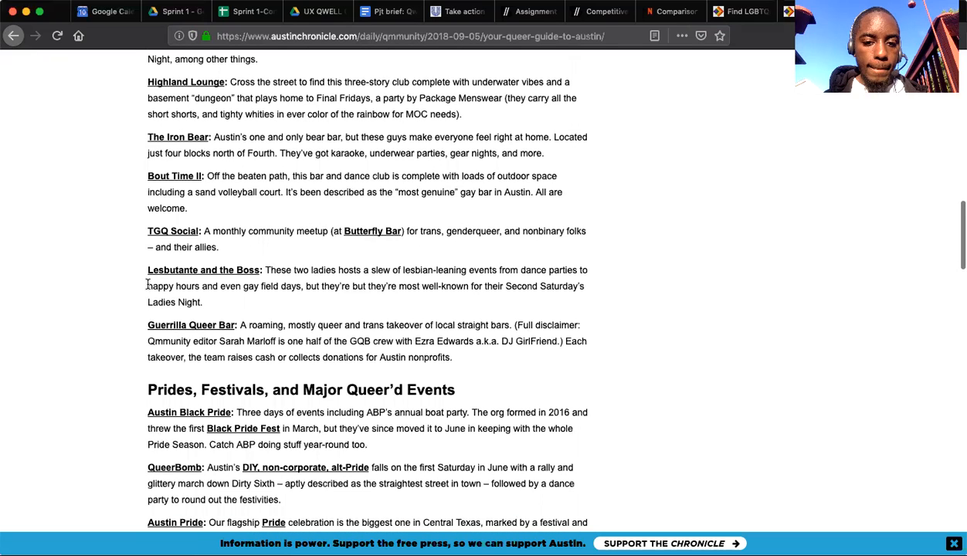
Review the organizations listed in the article's Prides, Festivals, and Major Queer'd Events section.
scroll(147, 285, down, 3)
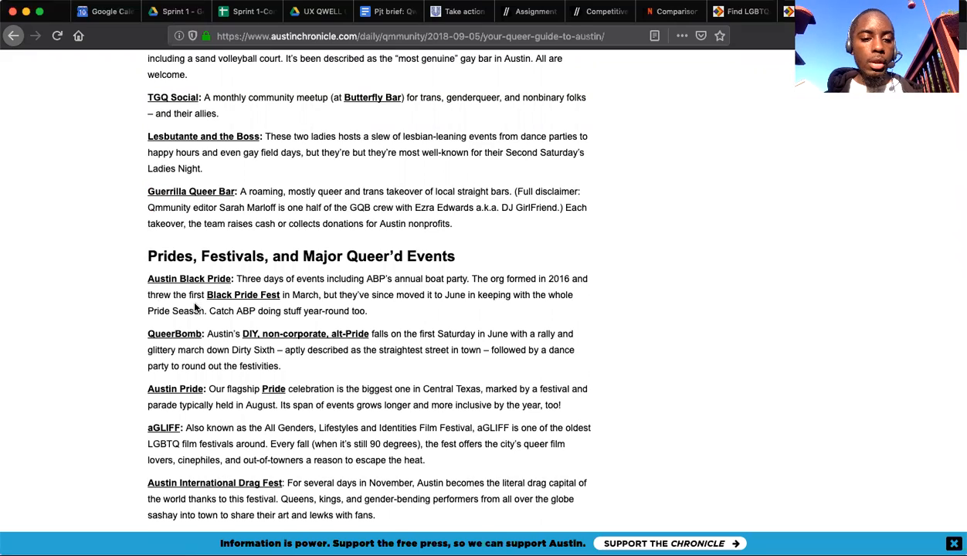
scroll(192, 297, down, 4)
scroll(195, 307, down, 2)
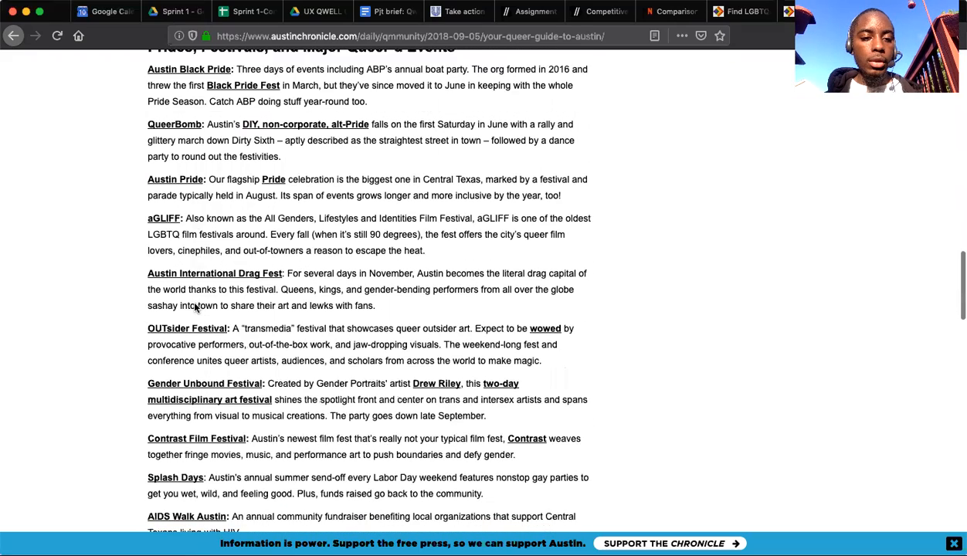
scroll(194, 302, down, 1)
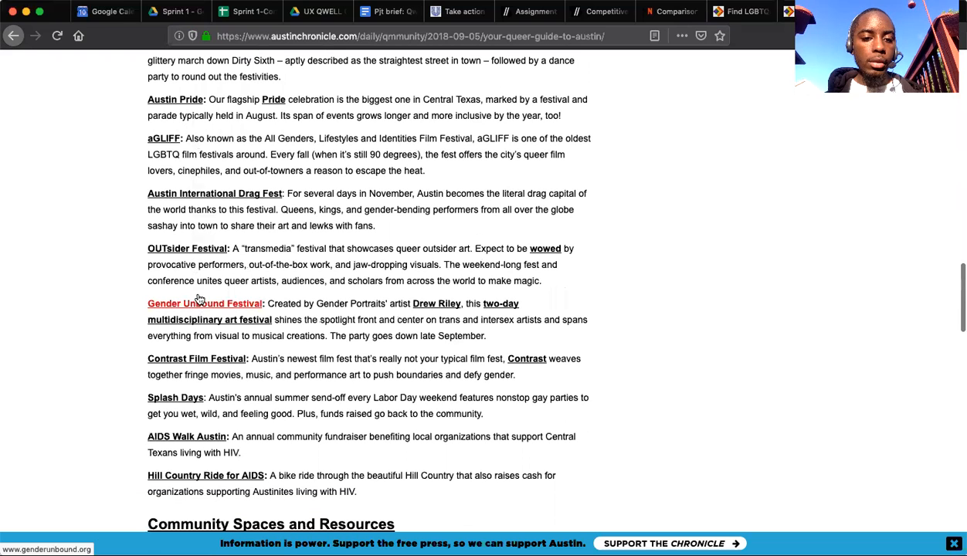
scroll(254, 269, down, 3)
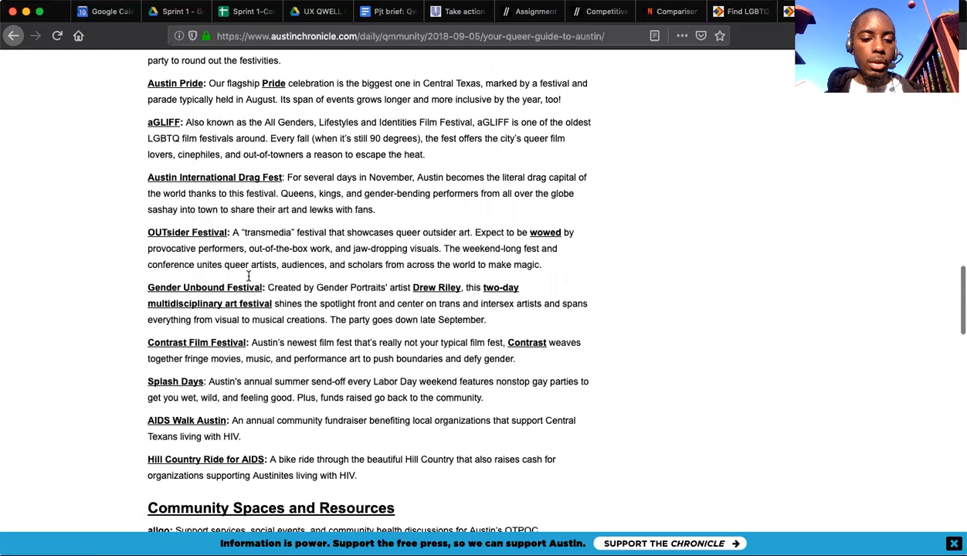
Read through the organizations in the Austin Chronicle article's Community Spaces and Resources section for possible competitors.
scroll(286, 336, down, 2)
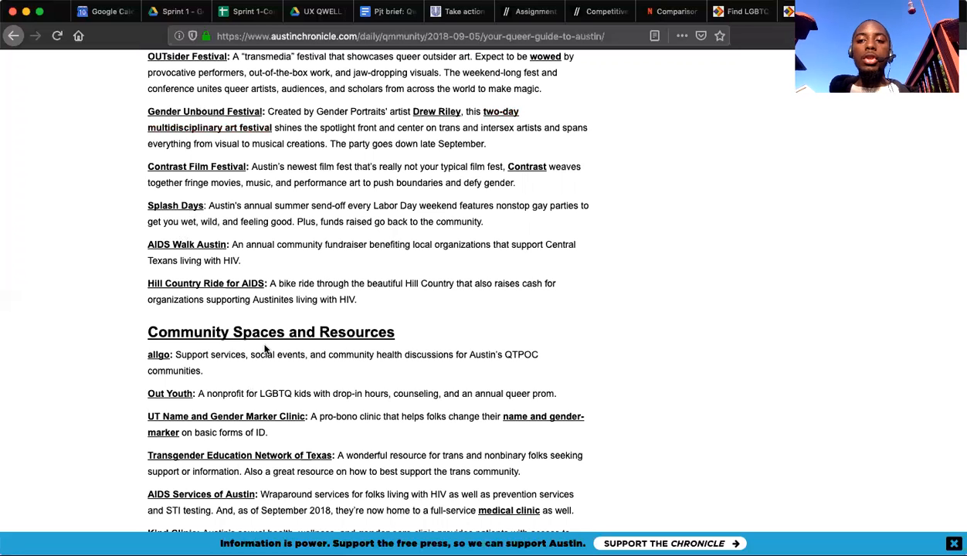
scroll(324, 264, down, 3)
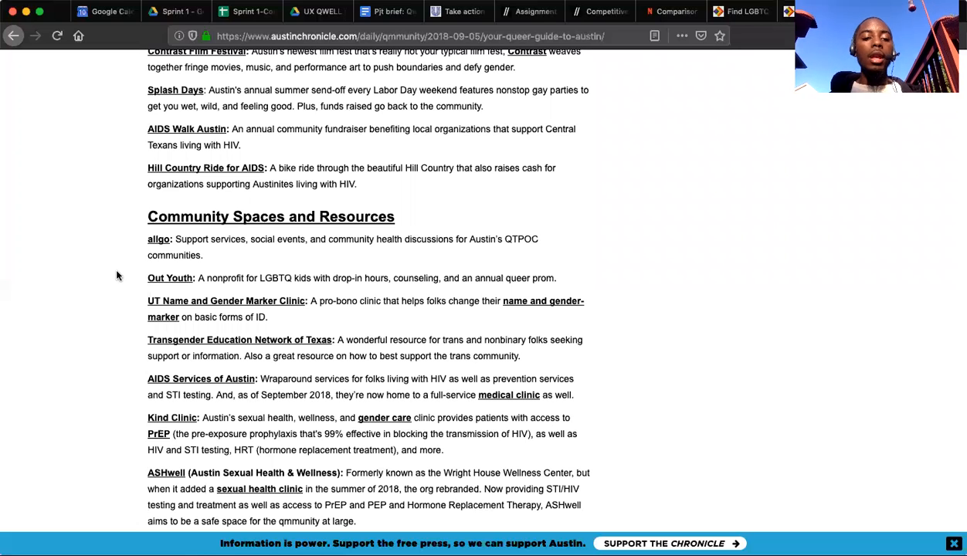
scroll(118, 276, down, 3)
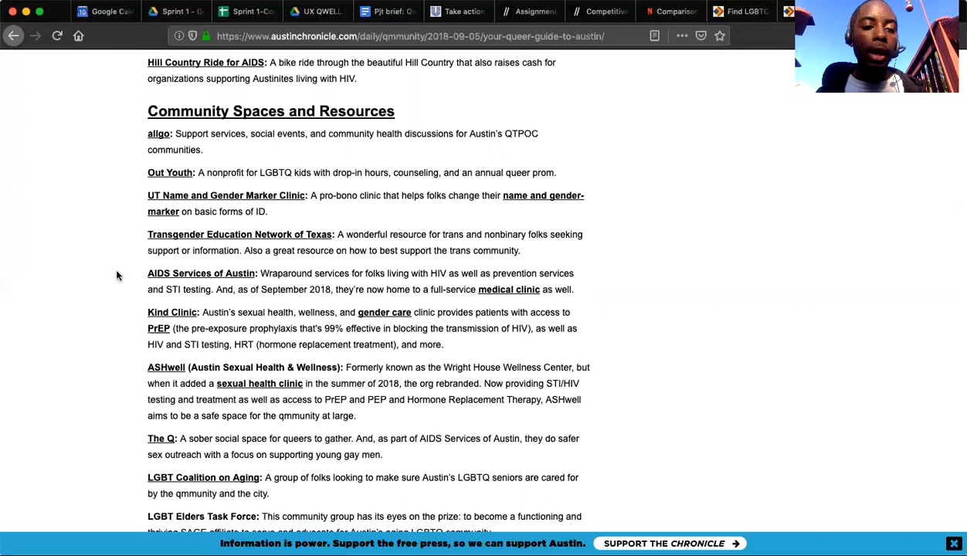
scroll(118, 275, down, 1)
scroll(117, 276, down, 2)
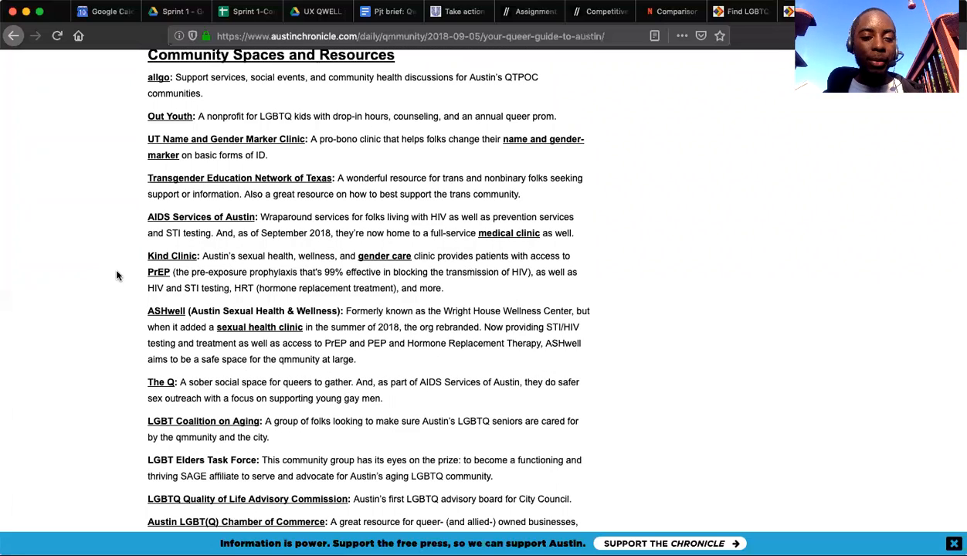
scroll(117, 276, down, 4)
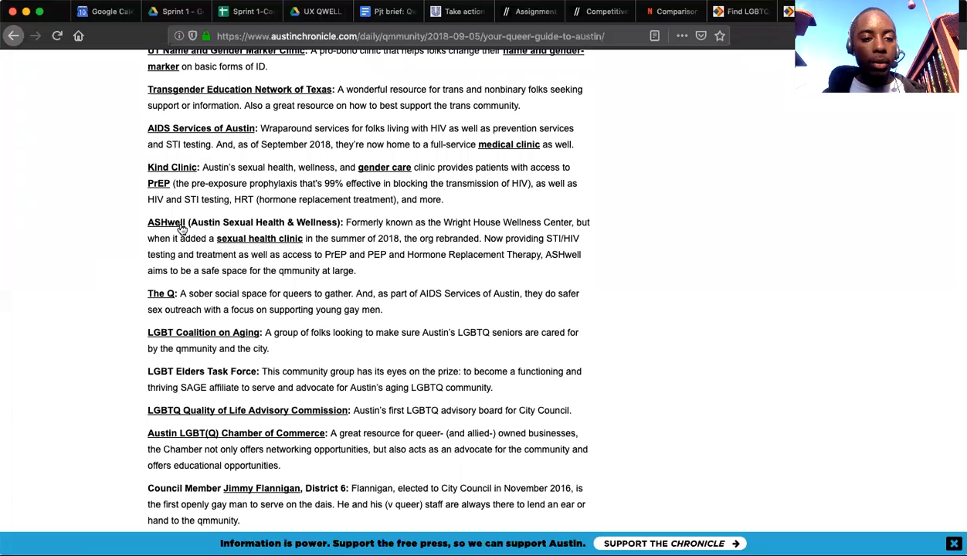
scroll(119, 204, down, 2)
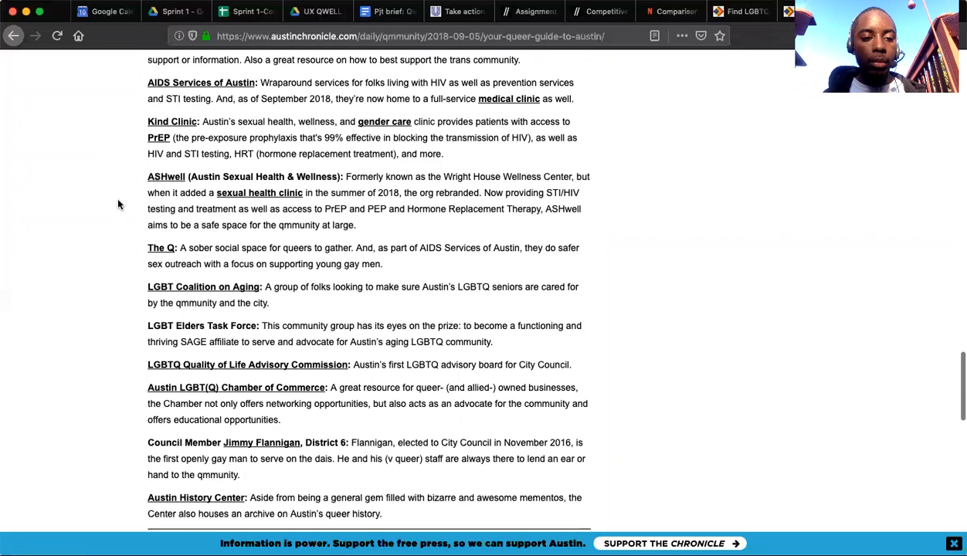
Recheck the Community Spaces and Resources entries from allgo to the Austin History Center, continuing to the end of the article.
scroll(125, 258, up, 10)
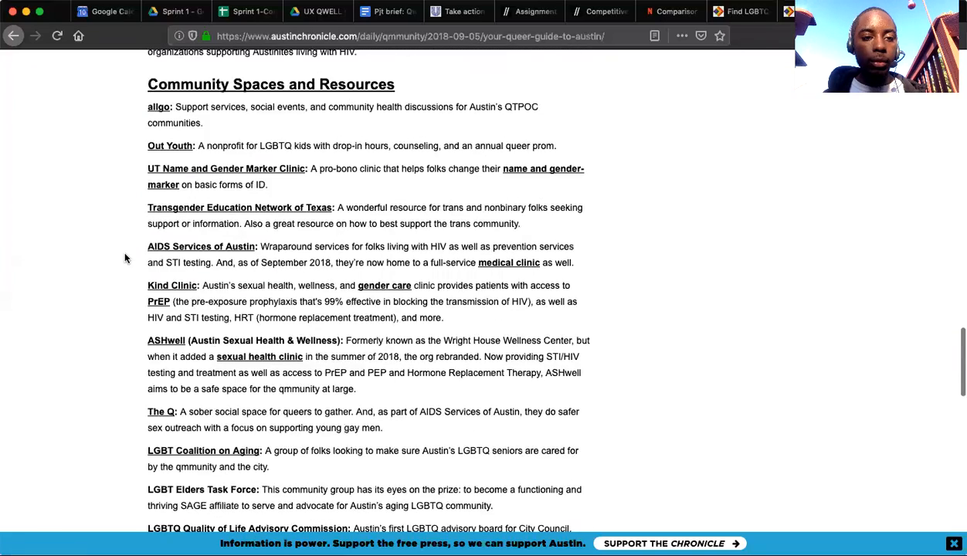
scroll(125, 258, down, 1)
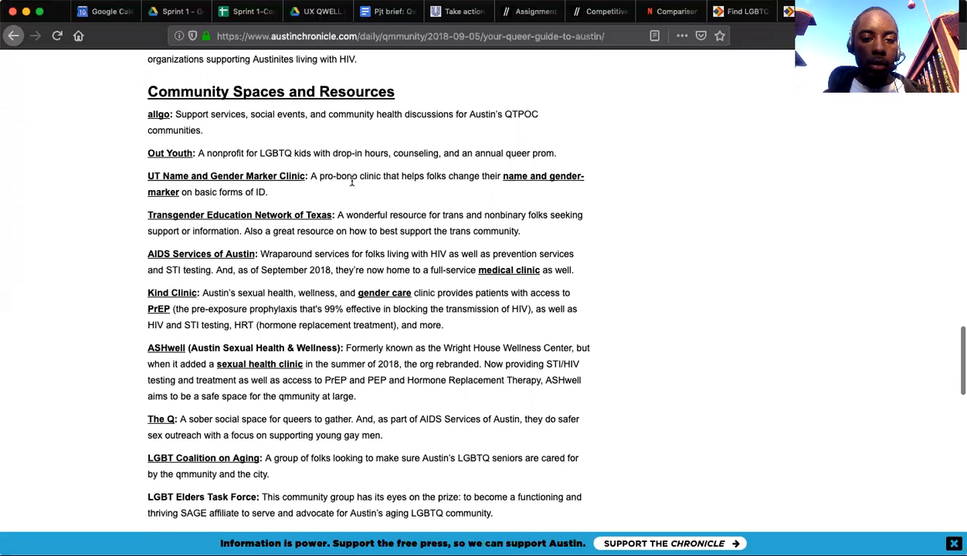
scroll(352, 179, down, 1)
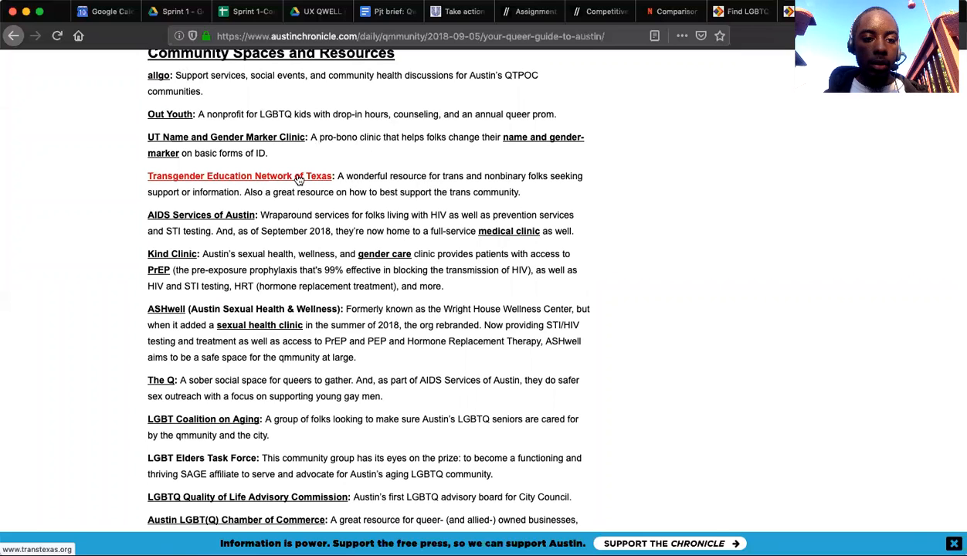
scroll(249, 232, down, 3)
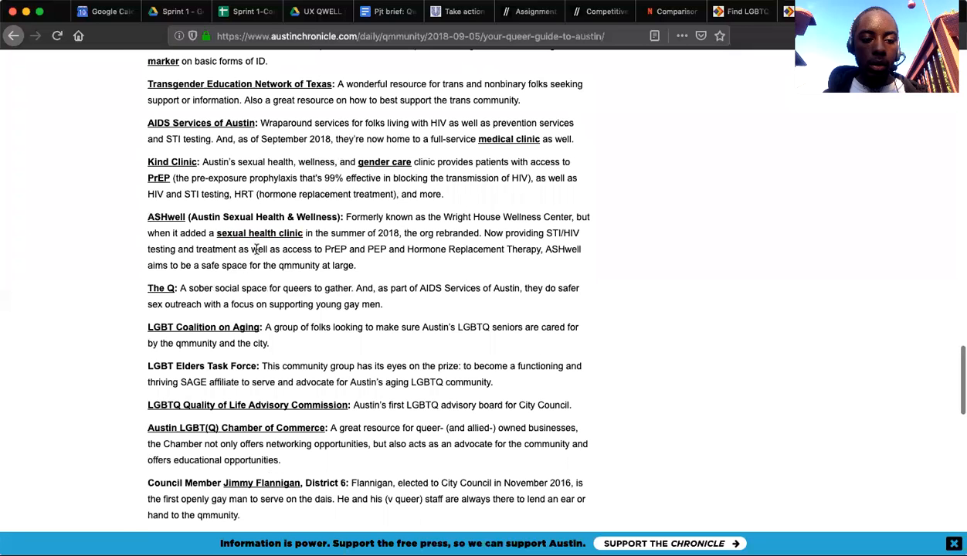
scroll(256, 249, down, 5)
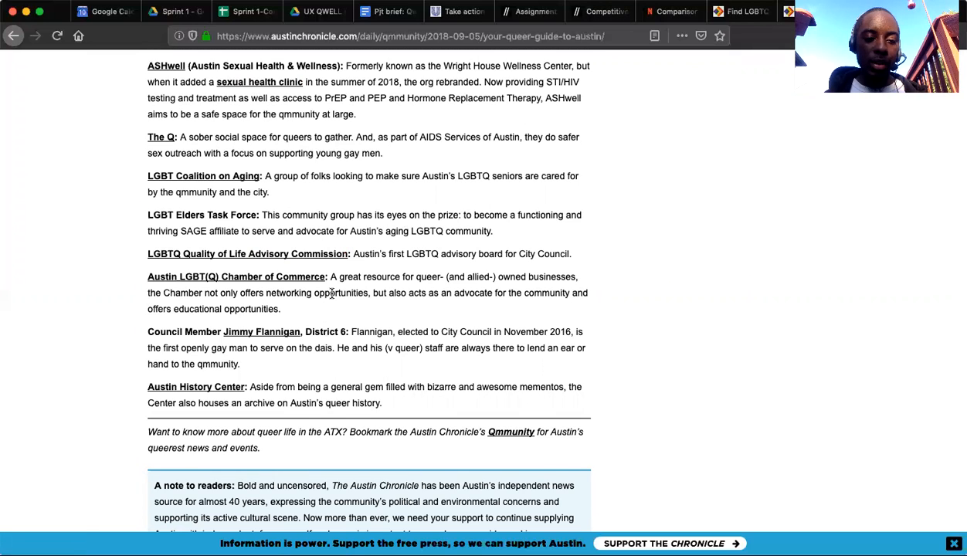
scroll(332, 294, down, 2)
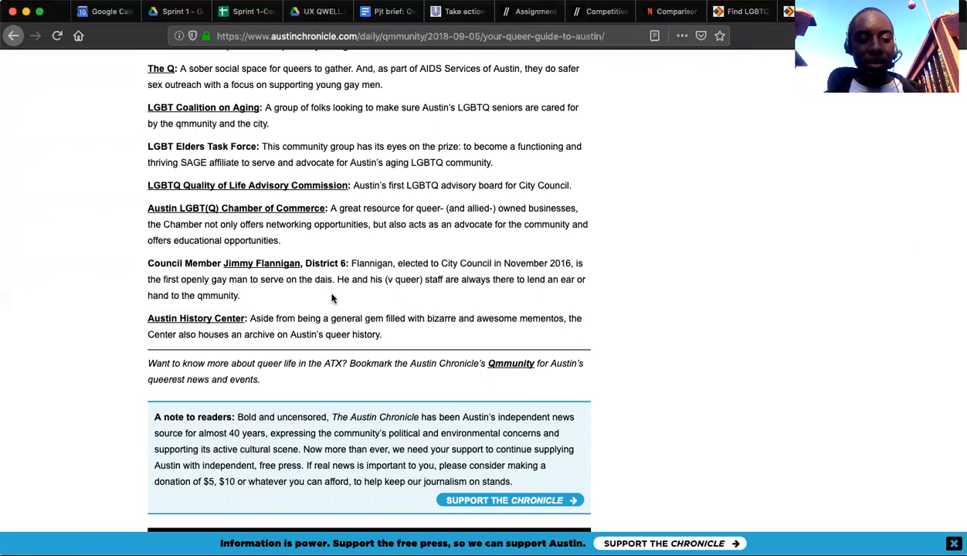
scroll(332, 299, down, 4)
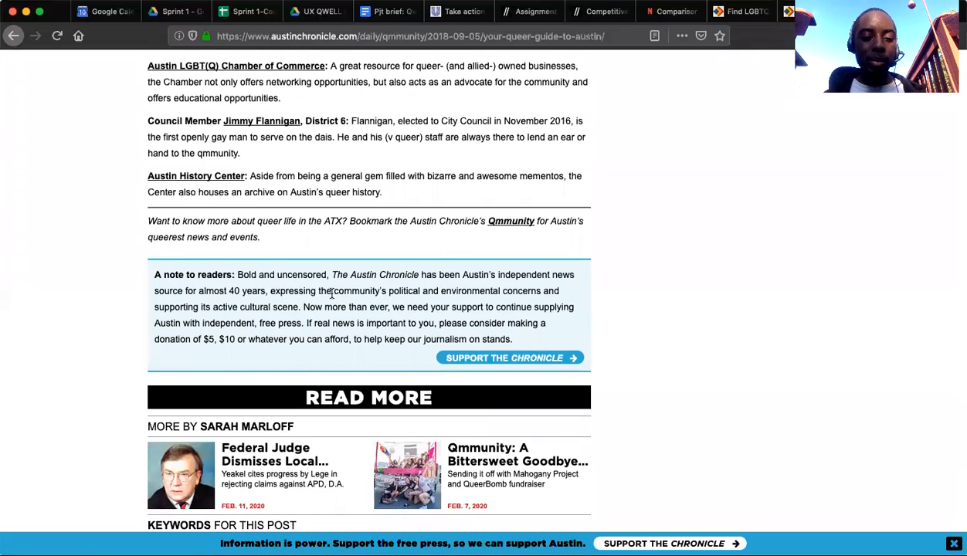
scroll(332, 295, down, 4)
Skim back over the article's community resources and its Prides, Festivals, and Major Queer'd Events listings to compare candidate competitors.
scroll(333, 295, up, 7)
scroll(332, 295, up, 7)
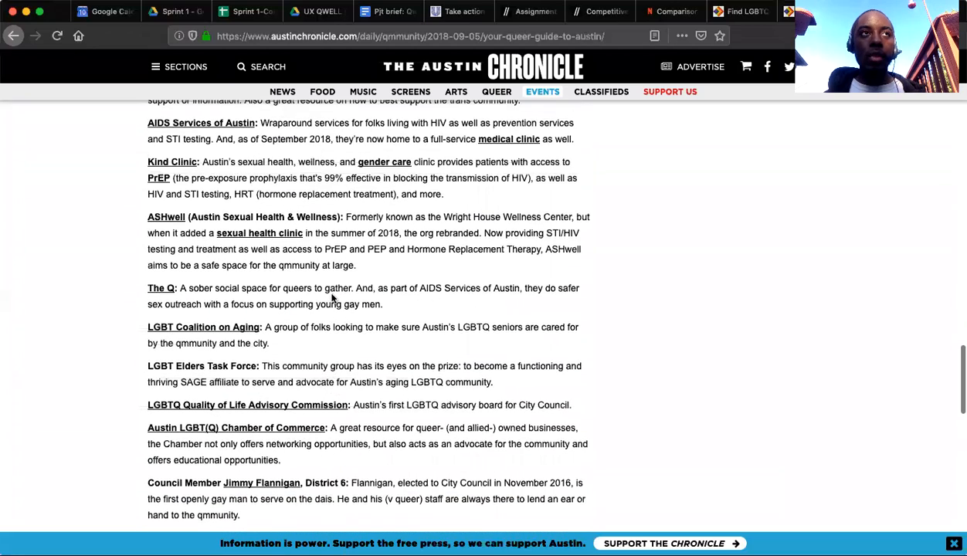
scroll(332, 298, up, 2)
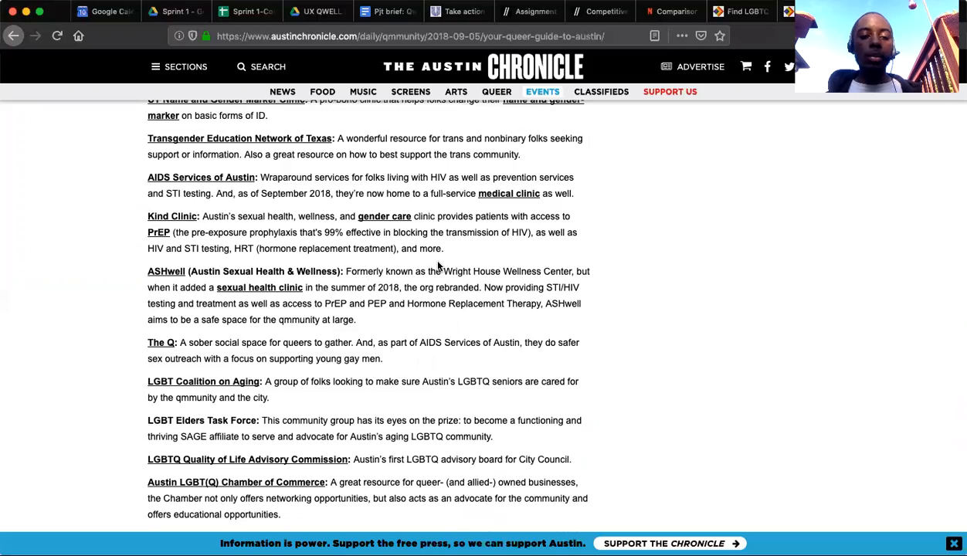
scroll(438, 266, down, 4)
scroll(438, 266, down, 10)
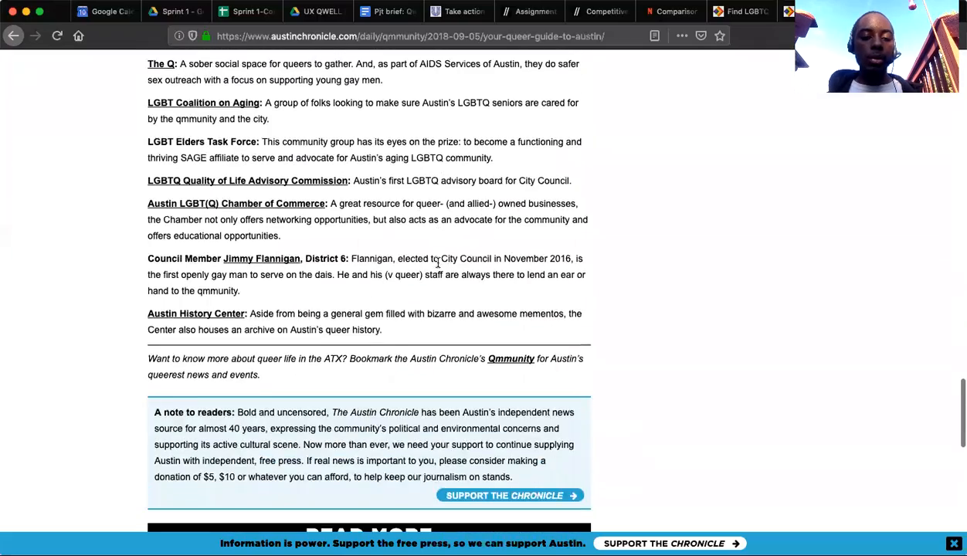
scroll(438, 266, down, 18)
scroll(437, 277, up, 20)
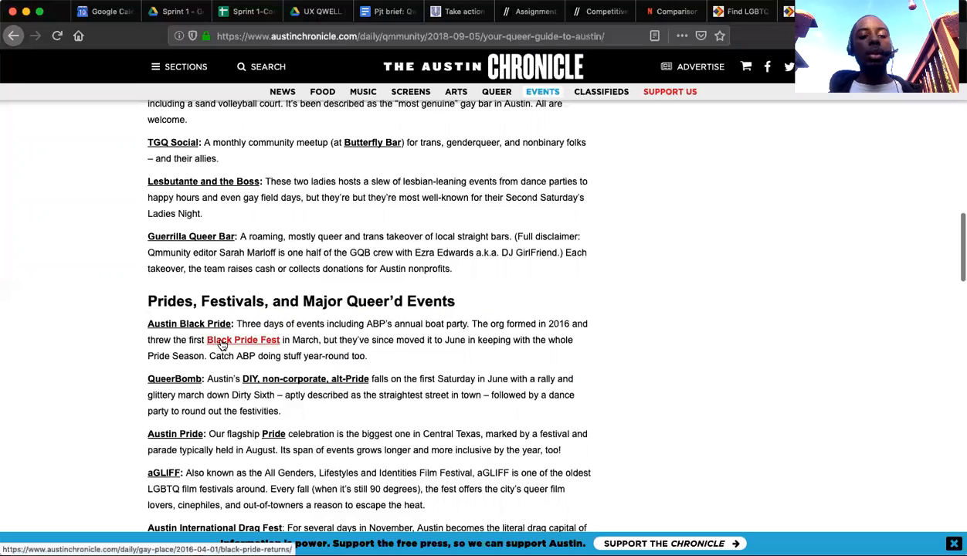
scroll(231, 340, down, 15)
scroll(222, 344, down, 6)
scroll(222, 344, up, 7)
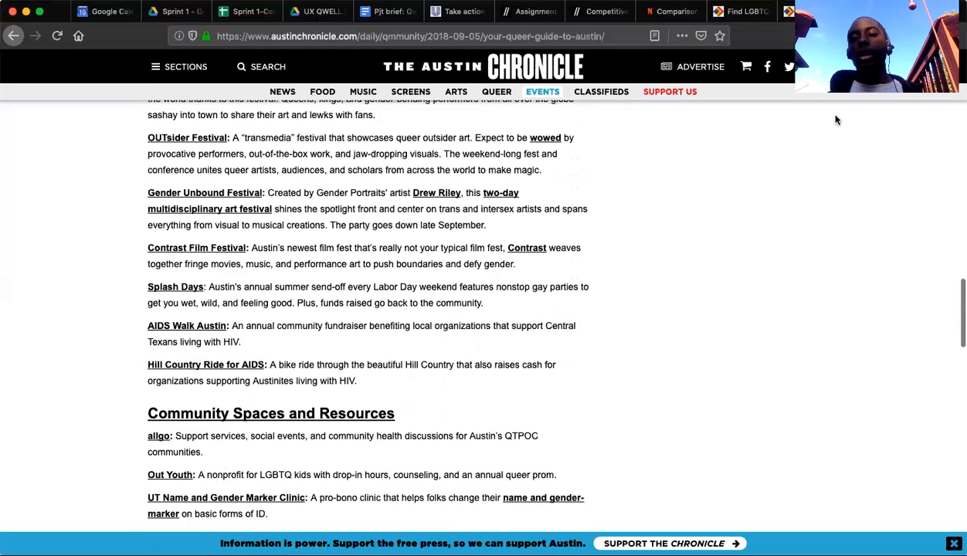